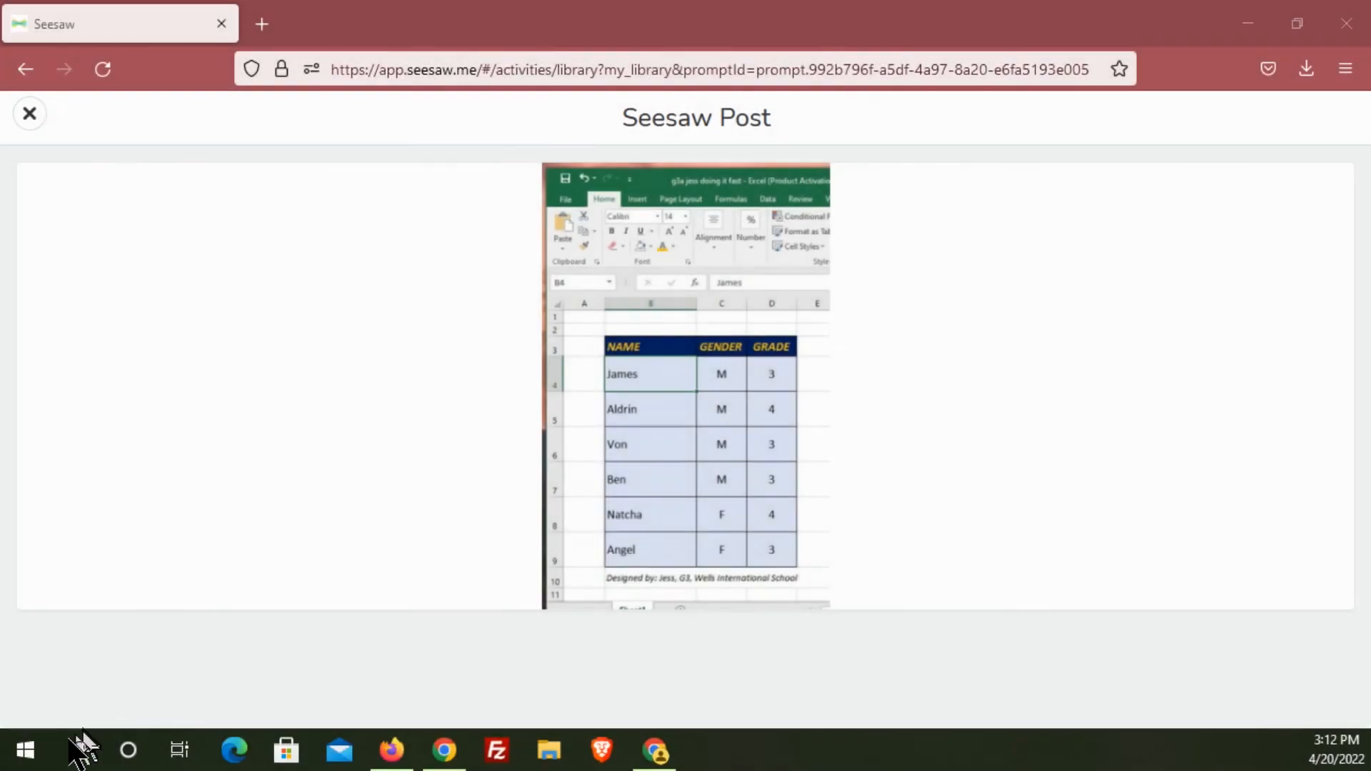
Launch Excel 2016 and create a blank workbook
left_click(78, 752)
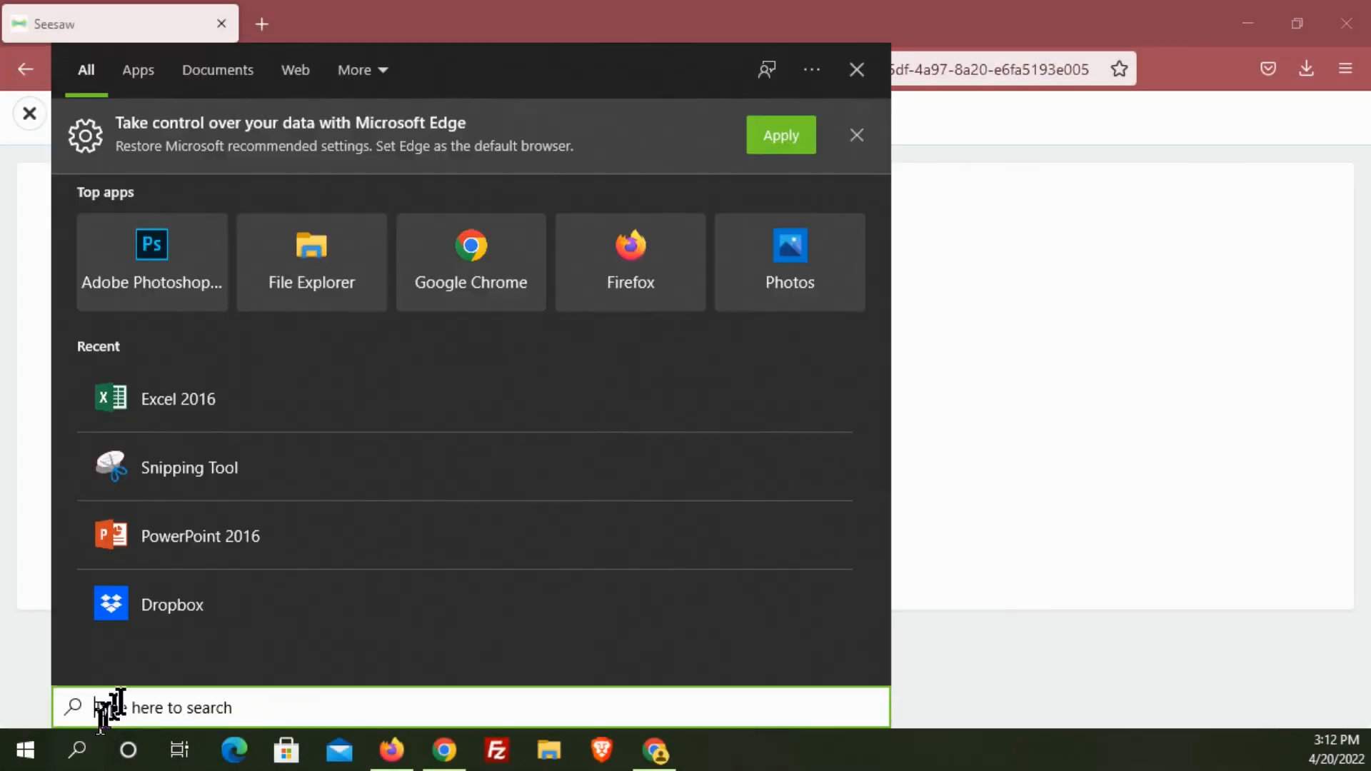
type("exc")
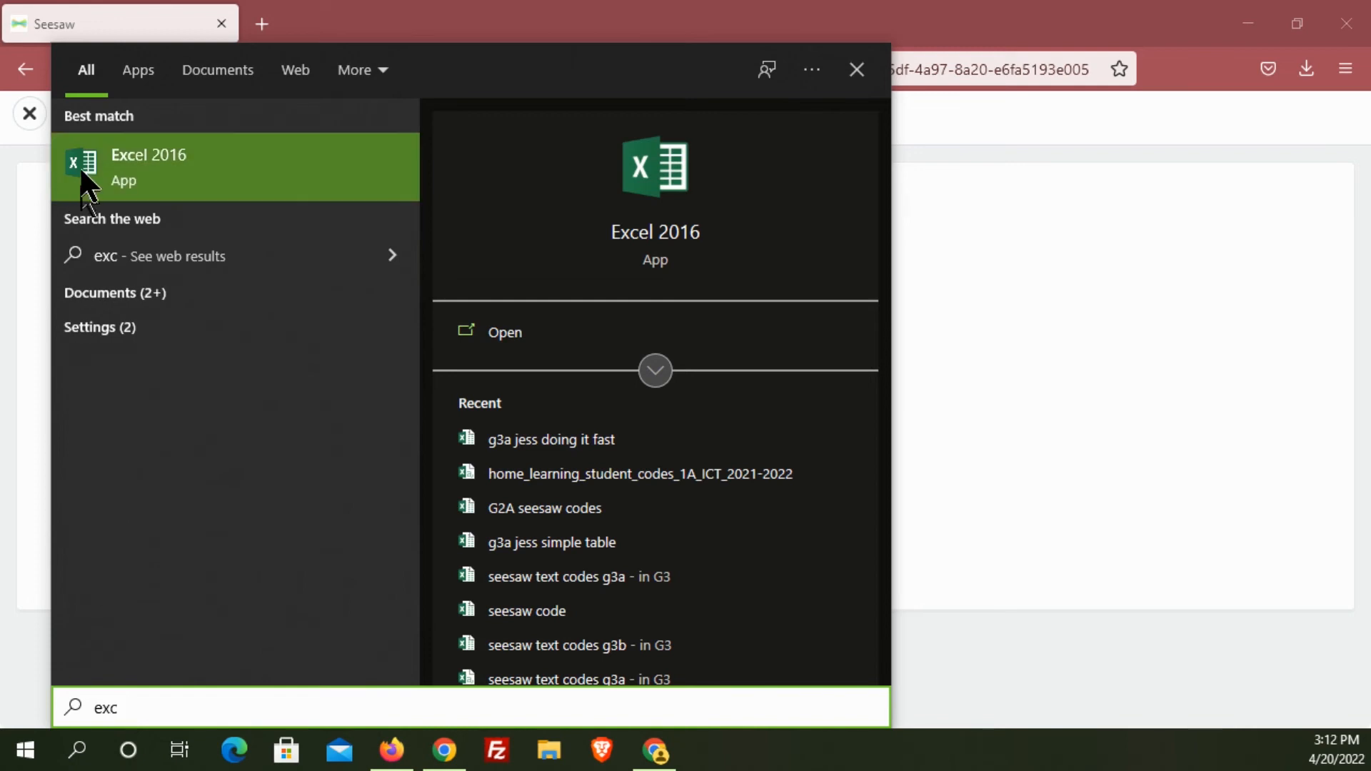
left_click(147, 150)
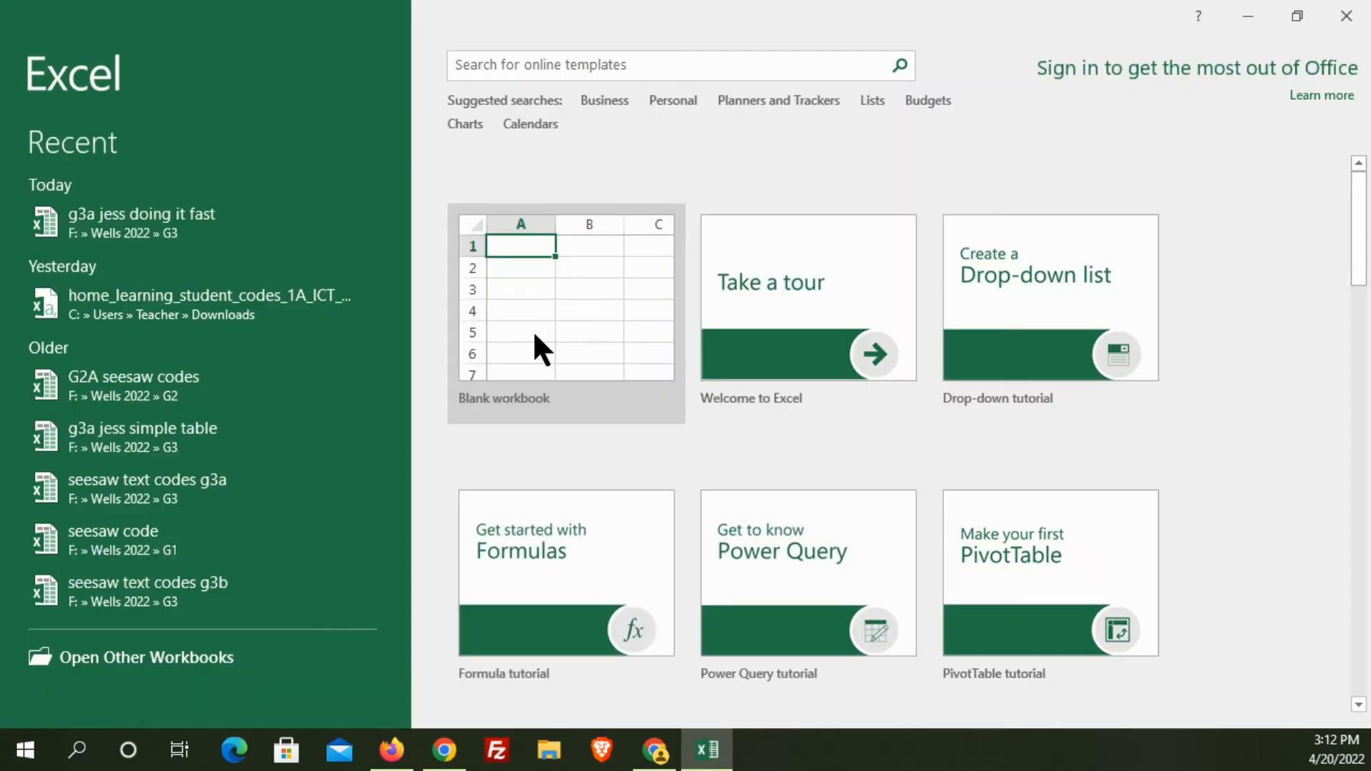
left_click(545, 299)
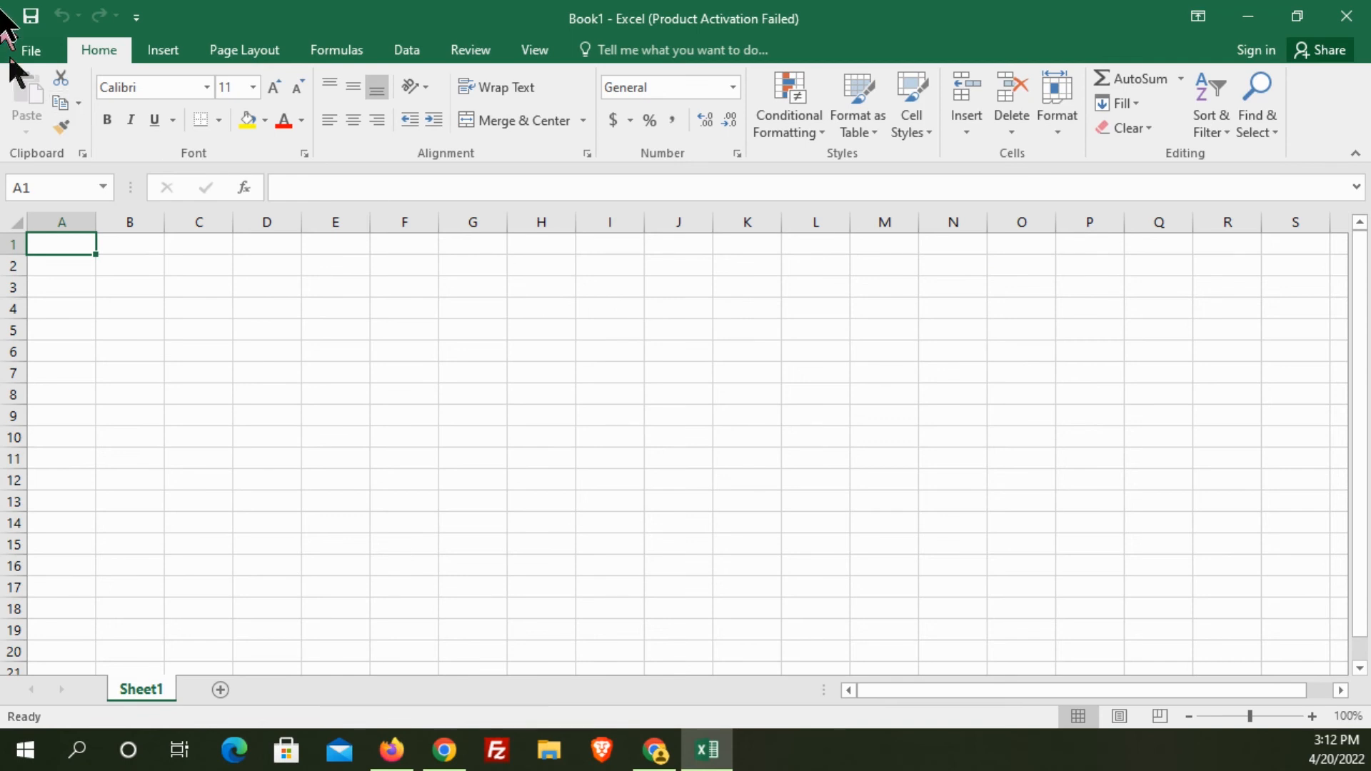
Save the workbook in the student's own G3 folder under Students on Local Disk (D:), named G3, the student's first name and Doing Fast
left_click(31, 17)
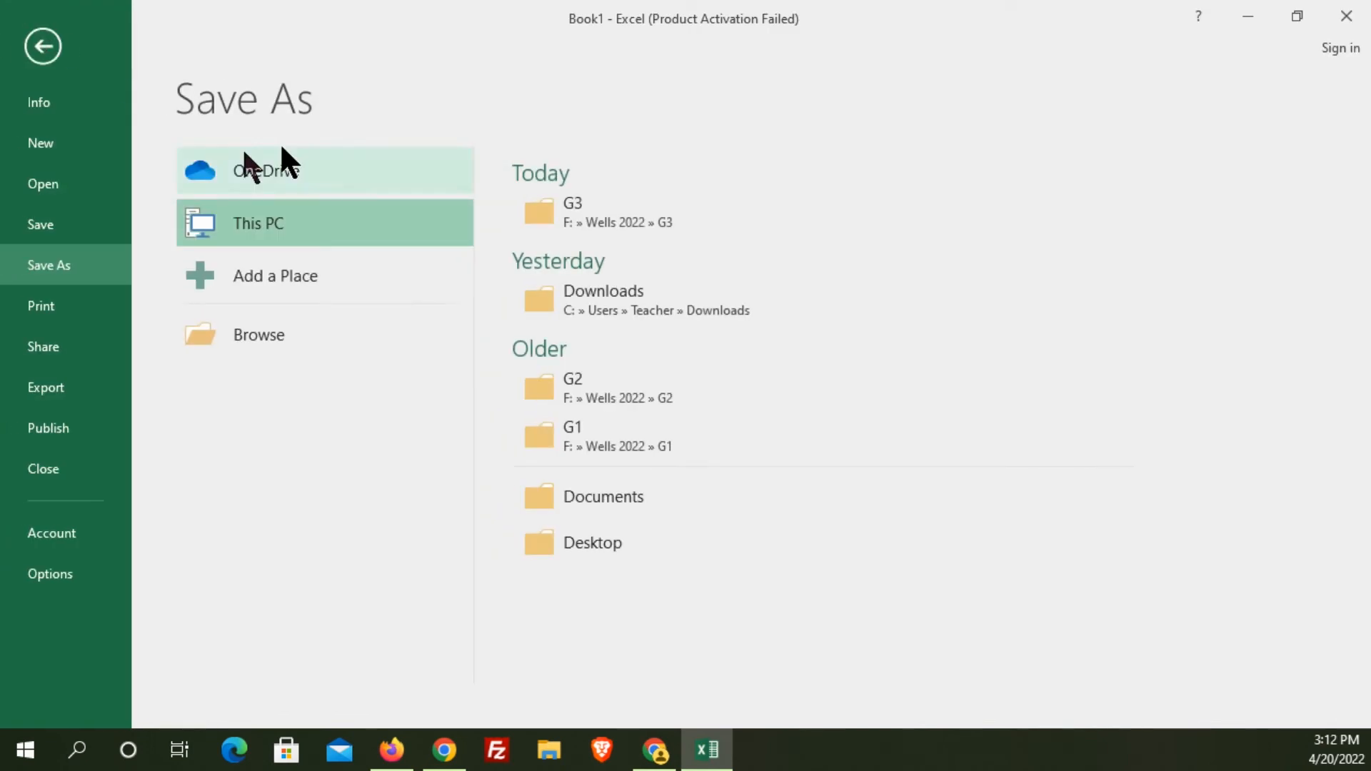
left_click(646, 214)
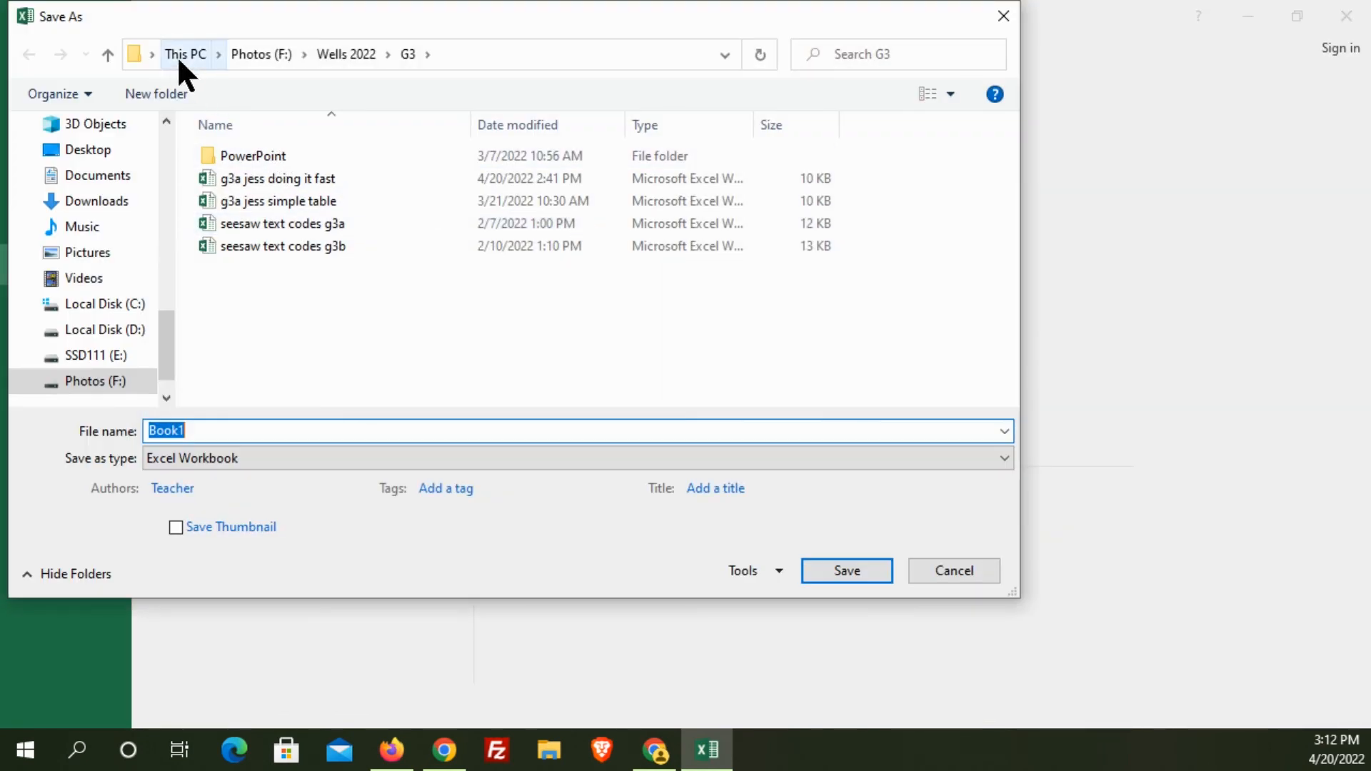
left_click(142, 331)
double_click(259, 201)
left_click(260, 200)
double_click(313, 200)
double_click(271, 432)
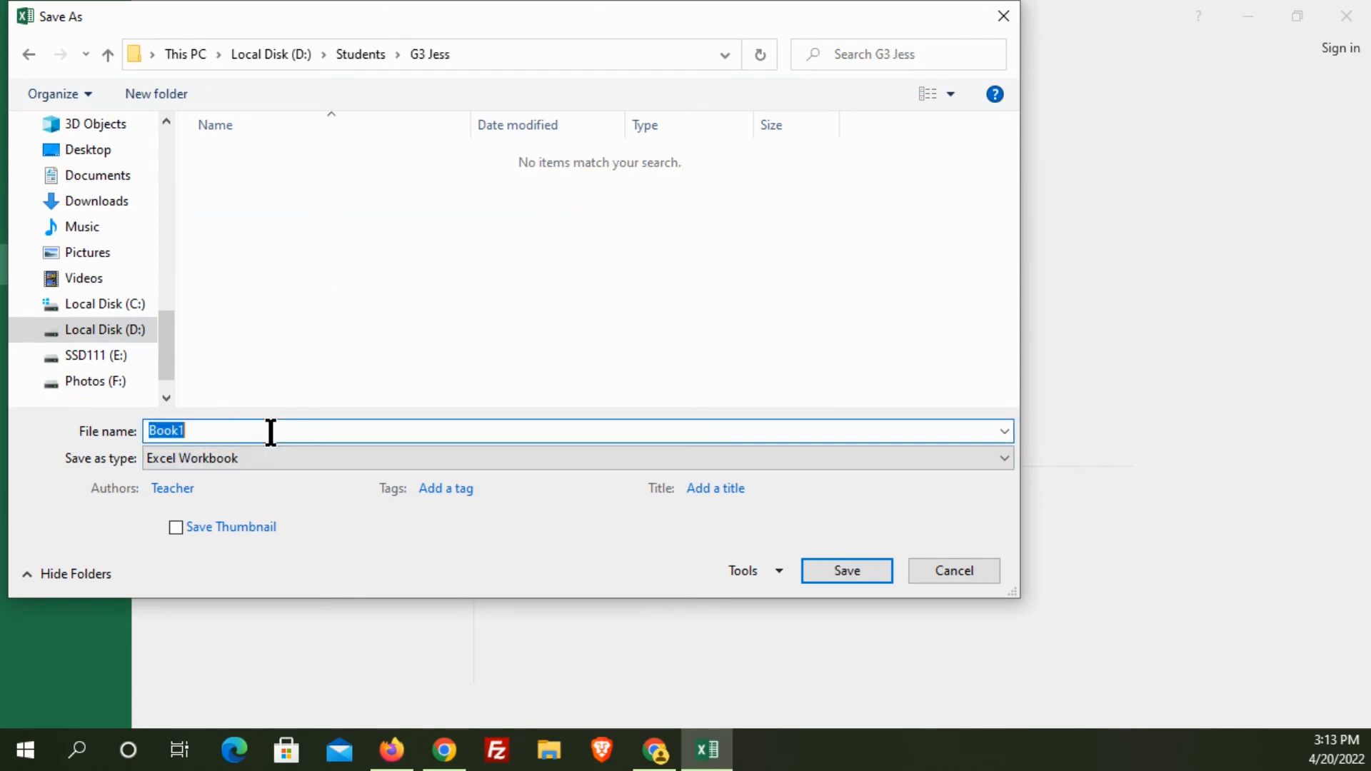
type("G3")
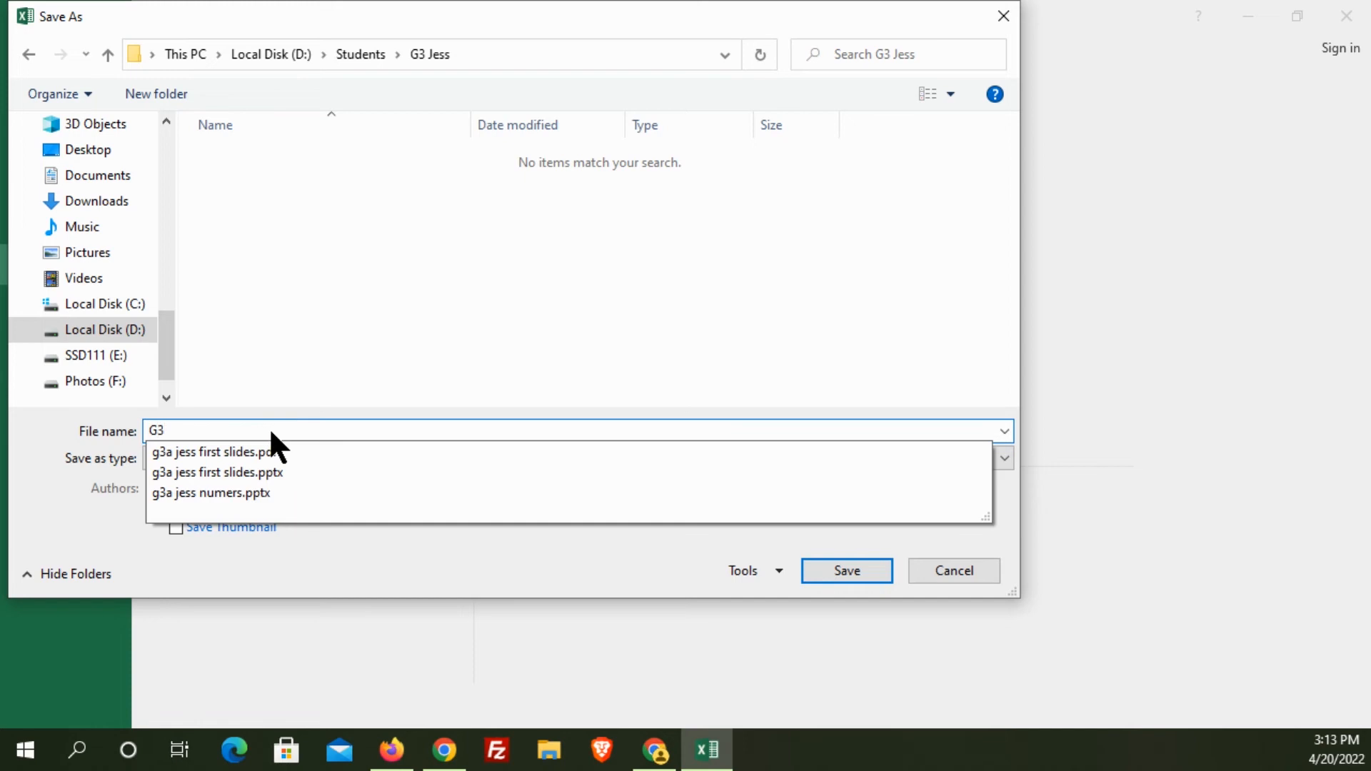
type(" Je")
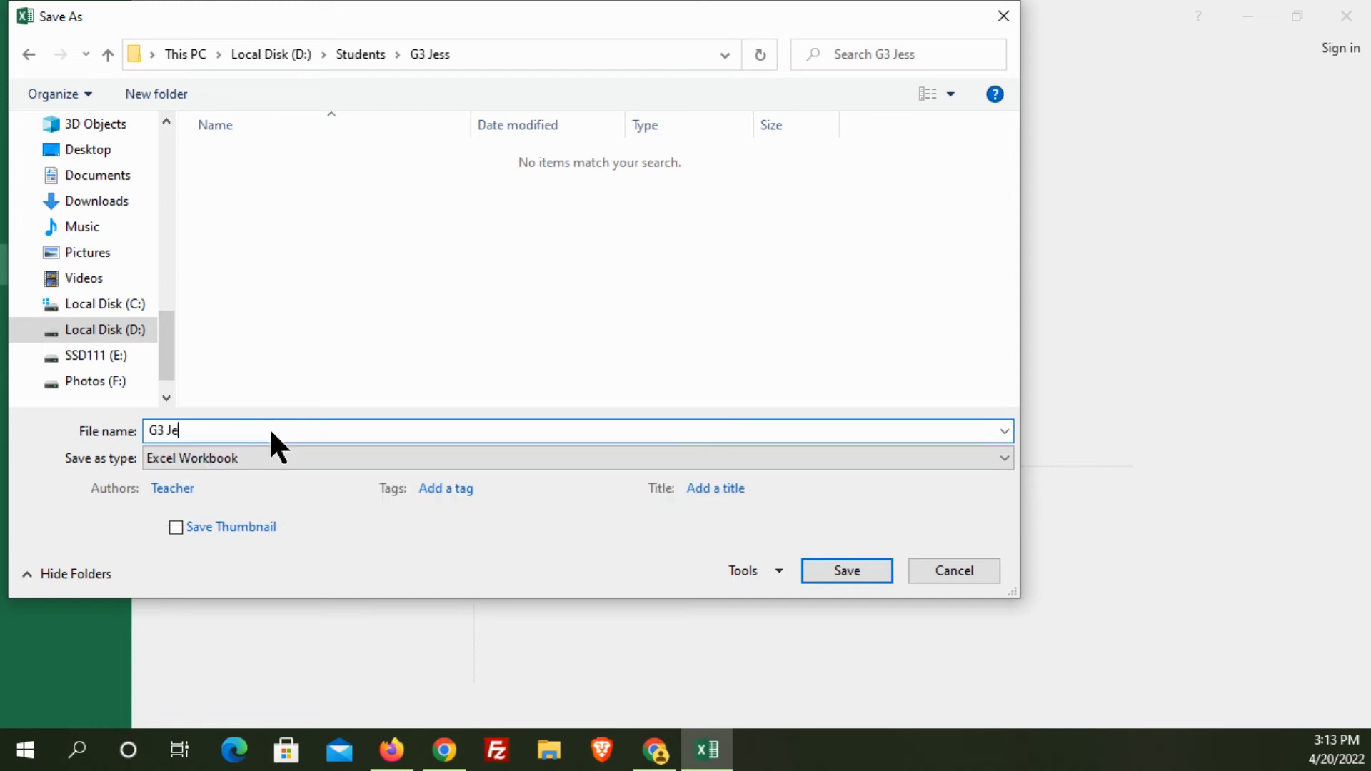
type("ss Doing Fast")
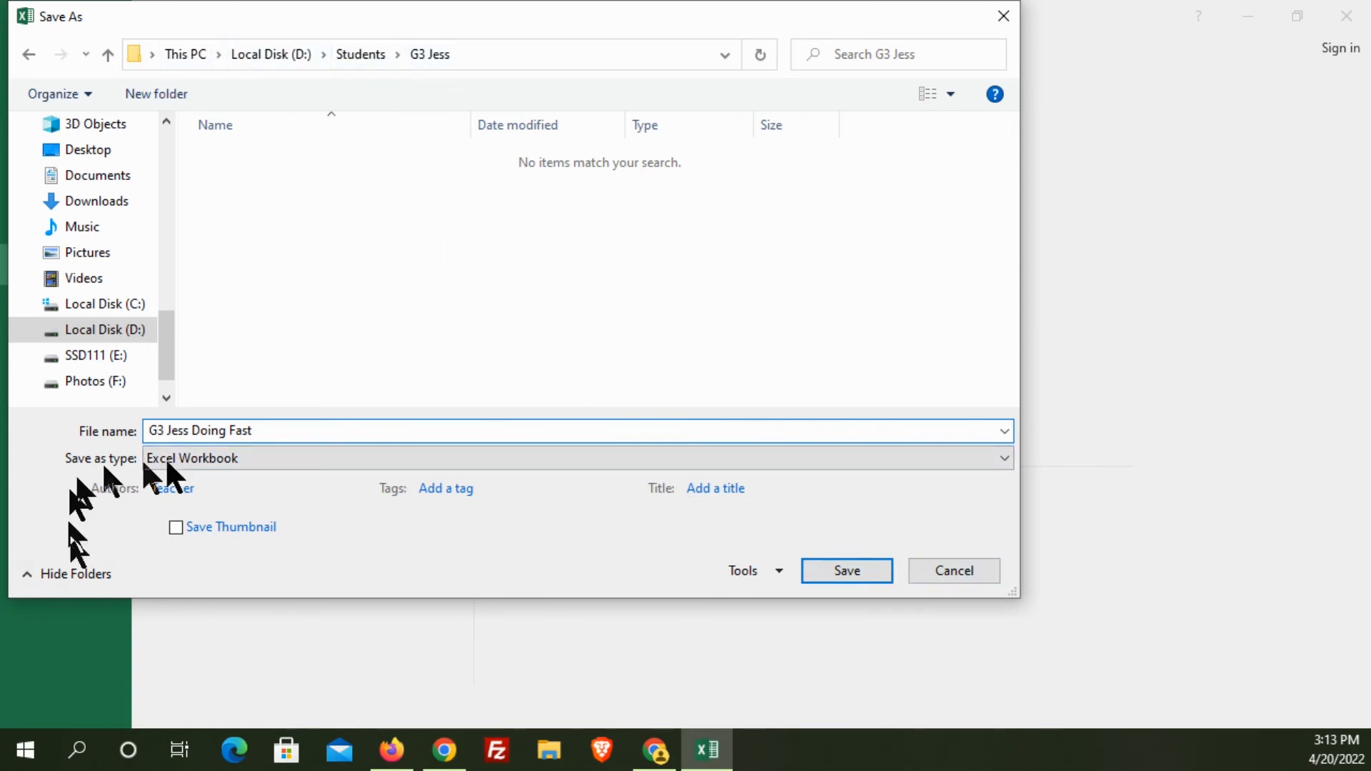
left_click(843, 569)
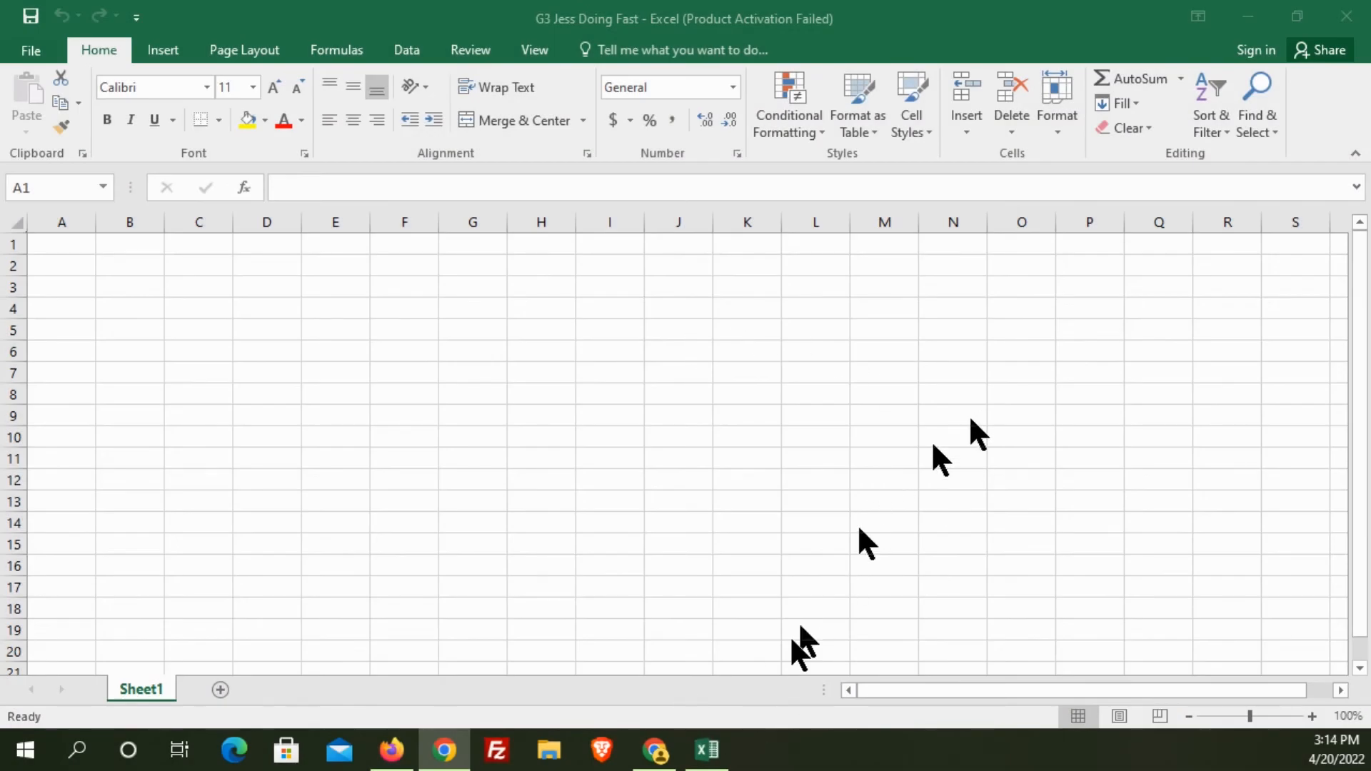
Restore the Excel window from full screen and resize it to about half the screen's width
left_click(1297, 16)
left_click_drag(516, 129, 168, 14)
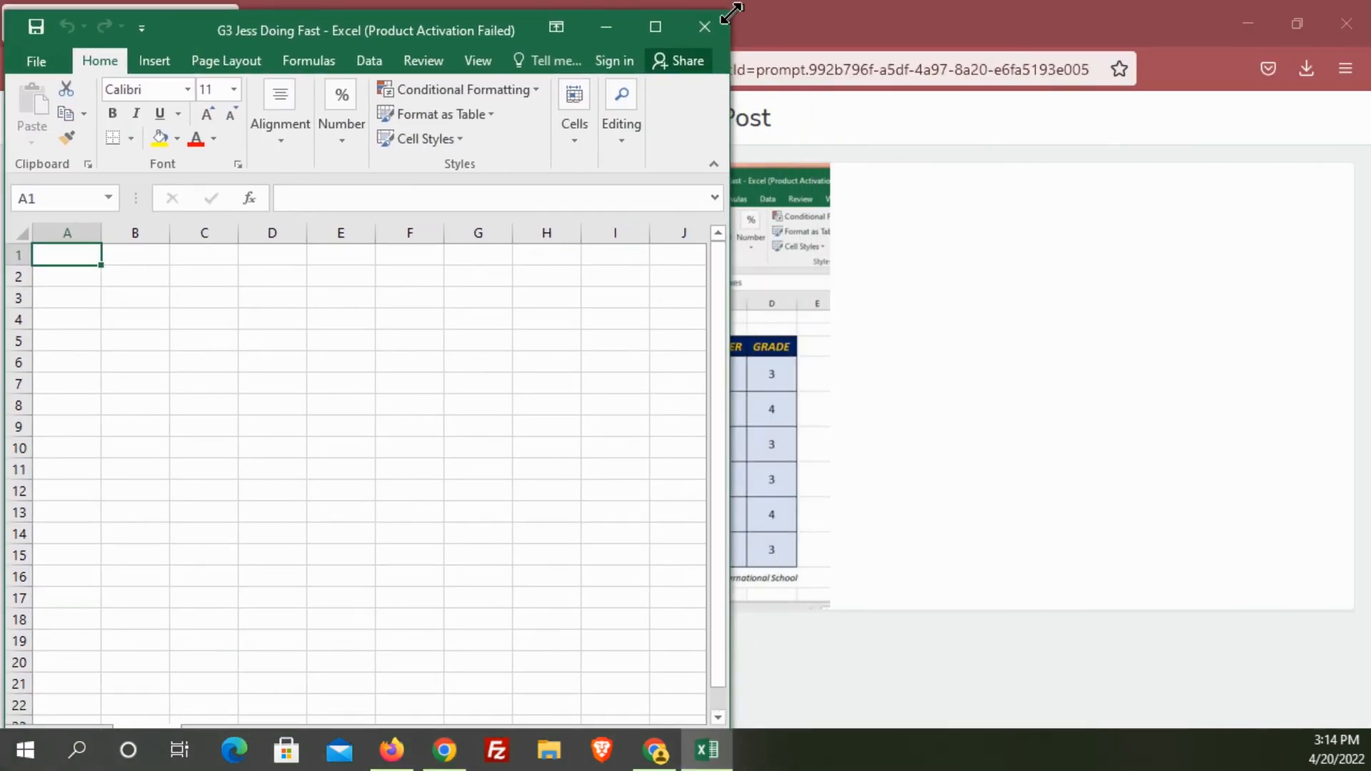
left_click_drag(729, 11, 630, 11)
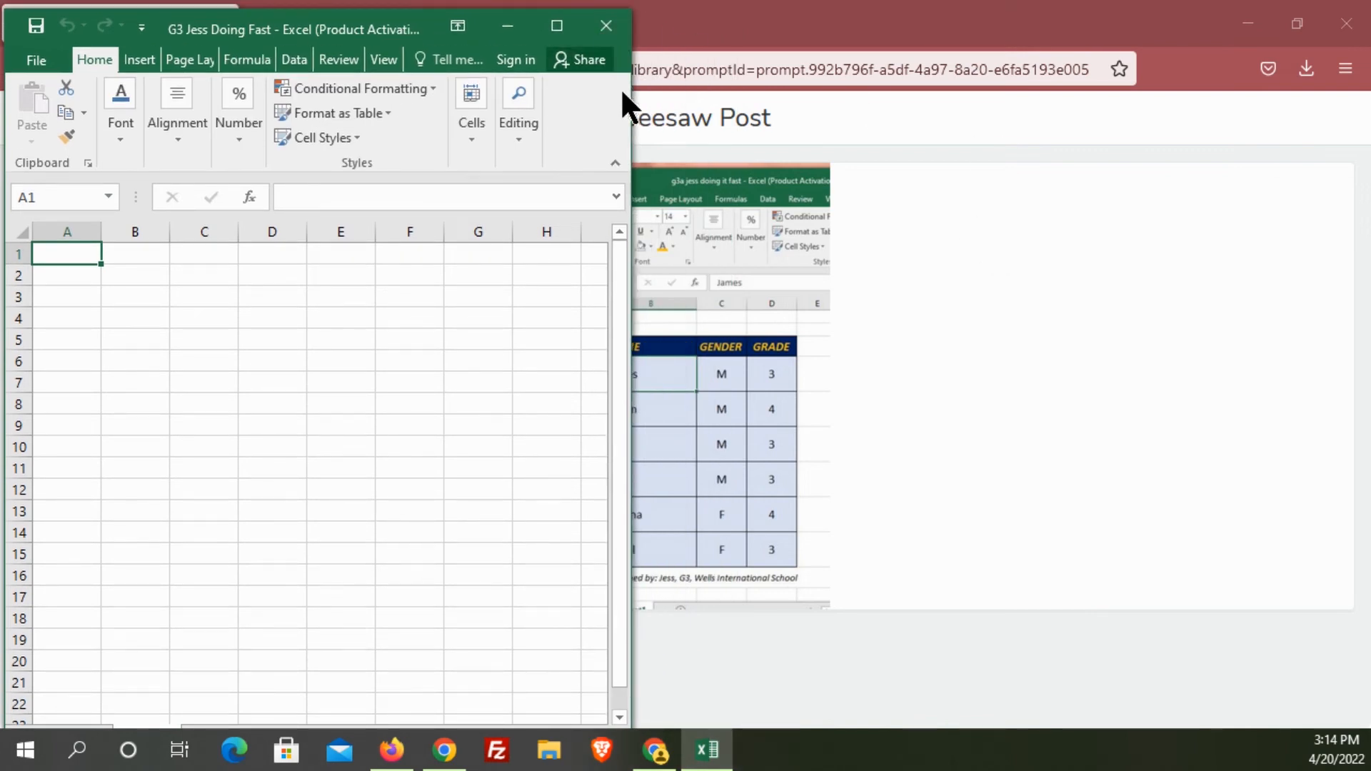
left_click_drag(630, 92, 673, 92)
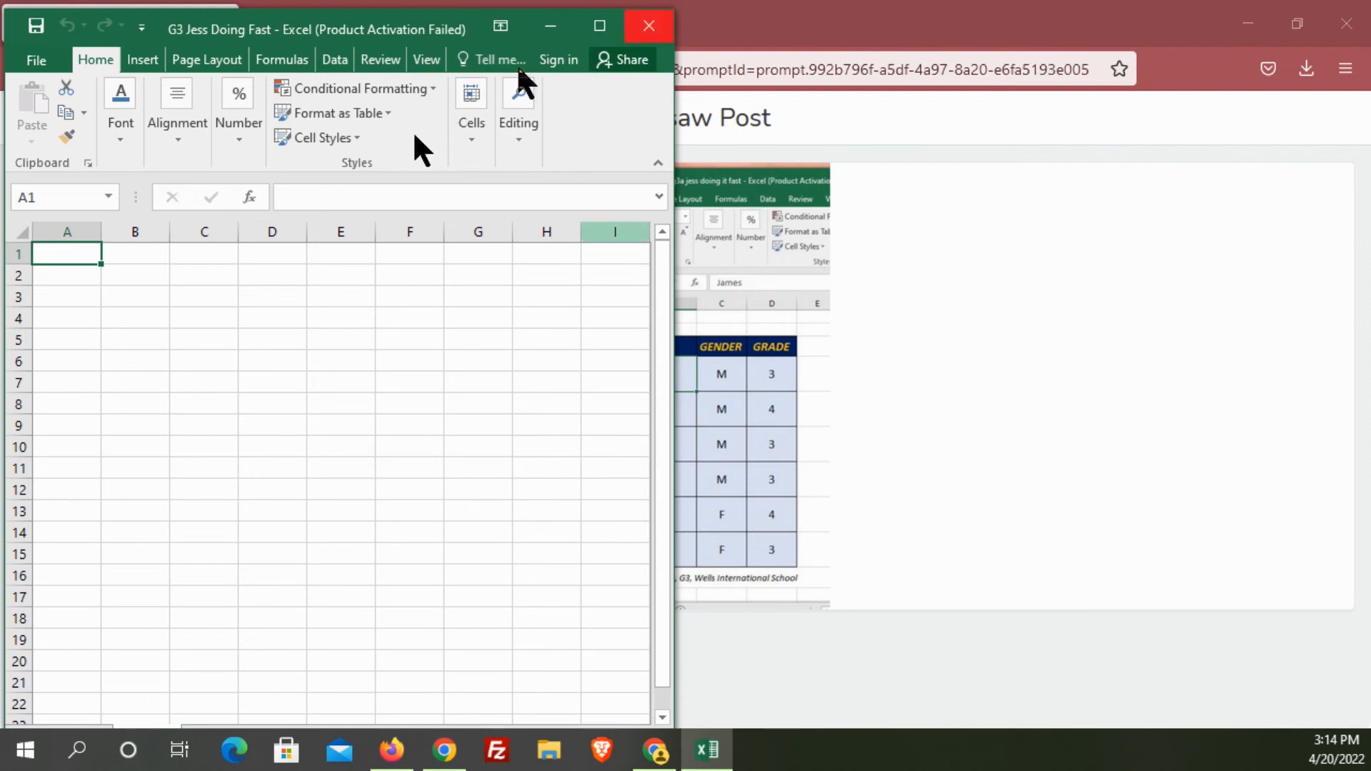
Restore the browser window showing the Seesaw post and resize it to fill the remaining half of the screen beside Excel
left_click(934, 40)
left_click(1296, 26)
left_click_drag(721, 39, 880, 31)
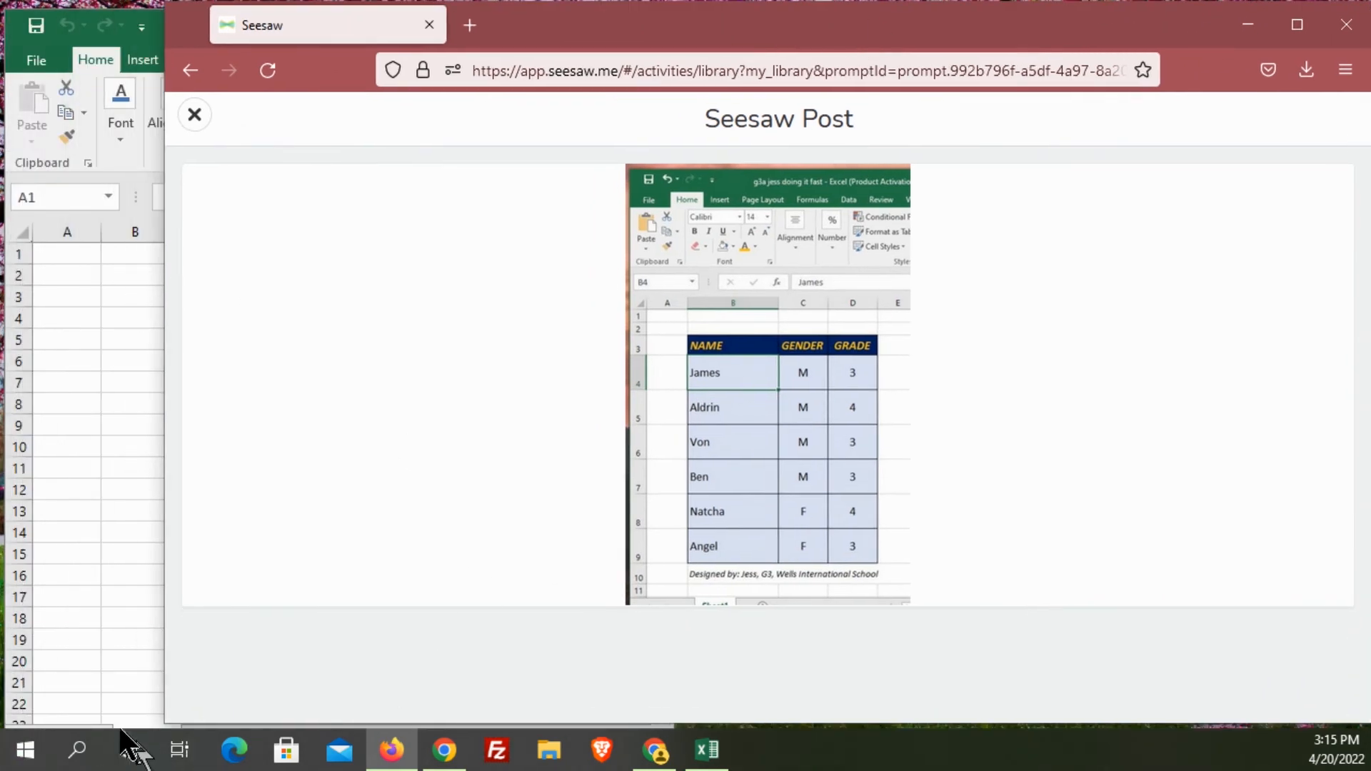
left_click_drag(165, 722, 675, 721)
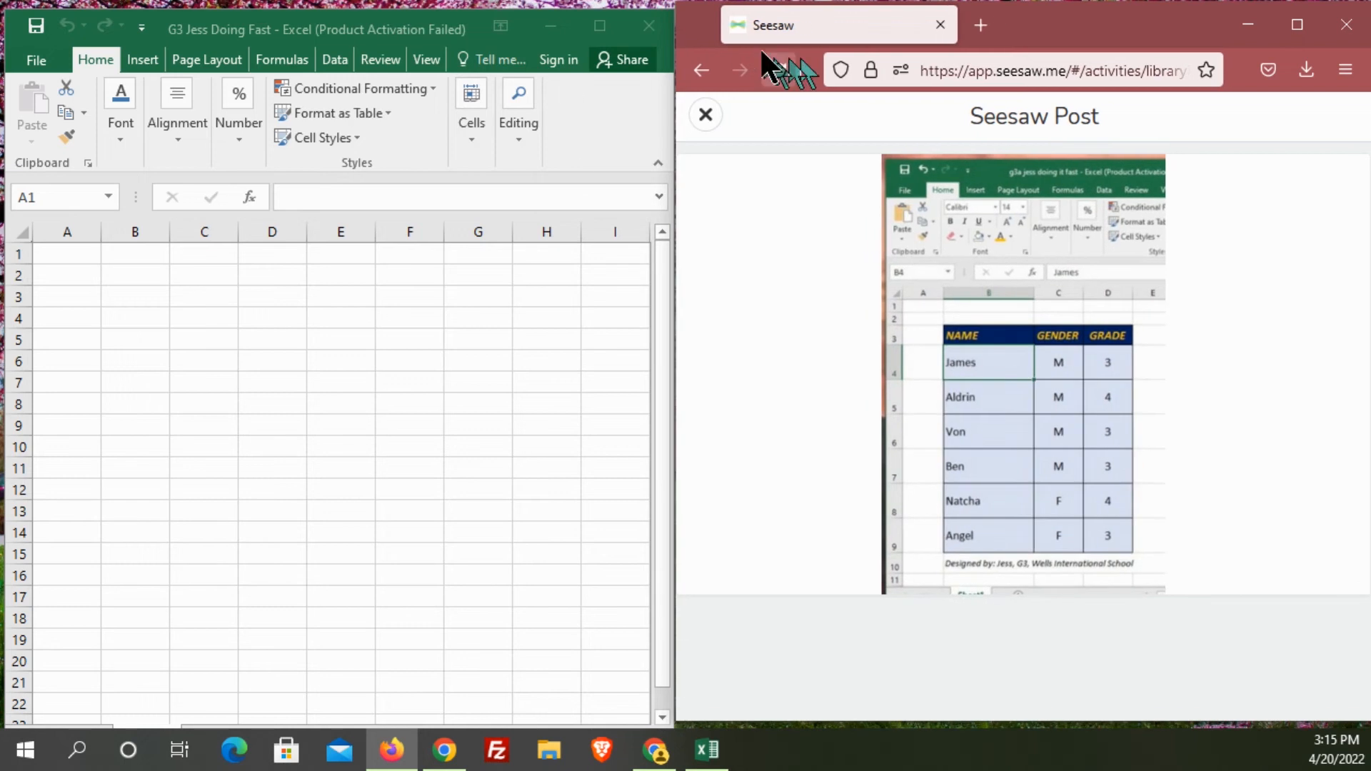
left_click_drag(1132, 14, 1112, 37)
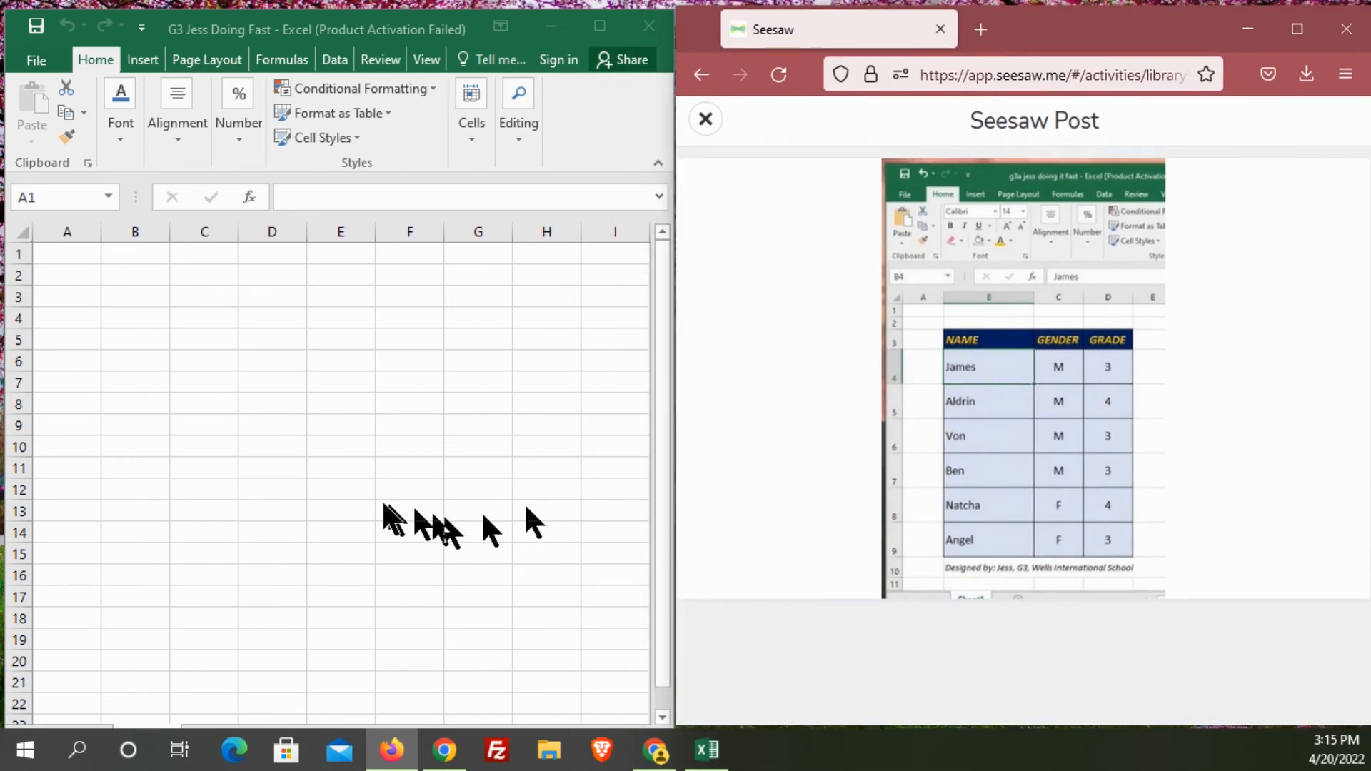
Enter the column headers NAME, GENDER and GRADE in cells B3 to D3 of the Excel sheet
left_click(289, 311)
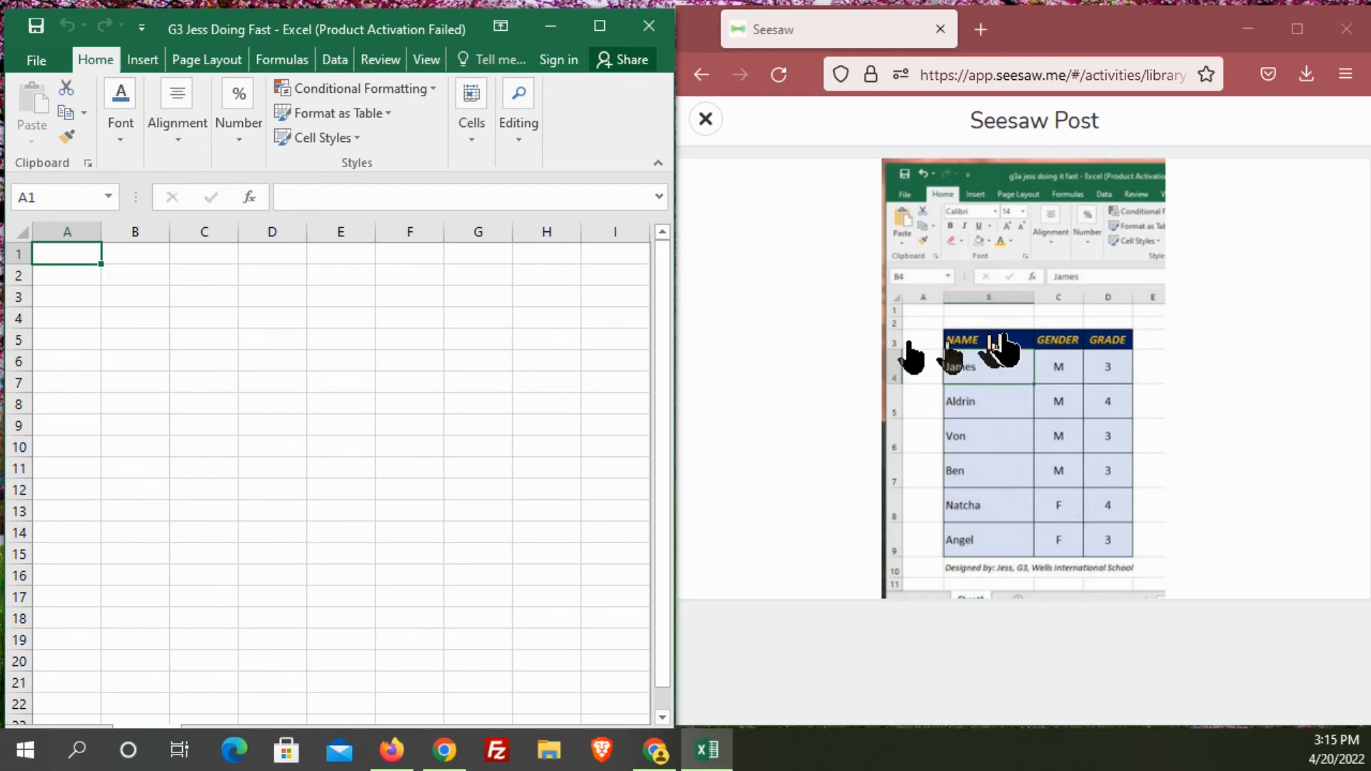
left_click(132, 297)
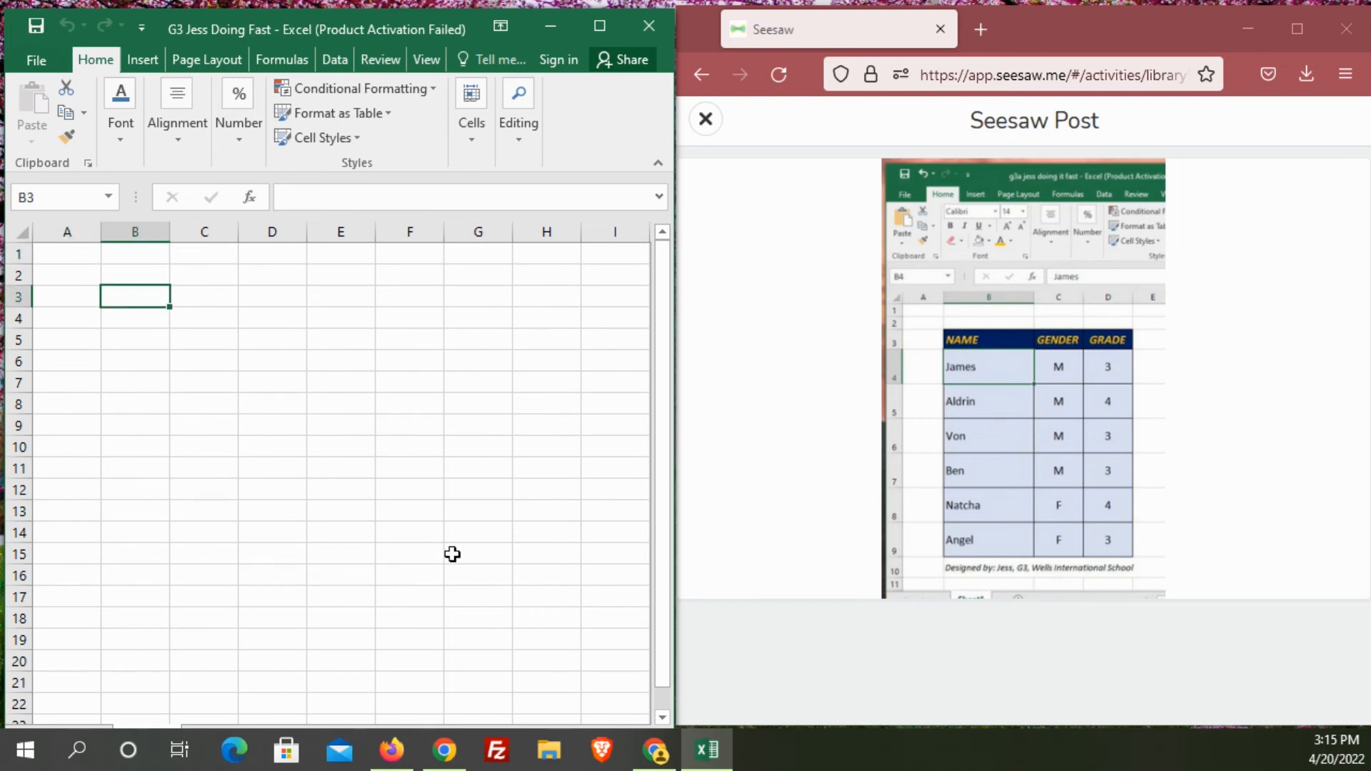
type("NAM")
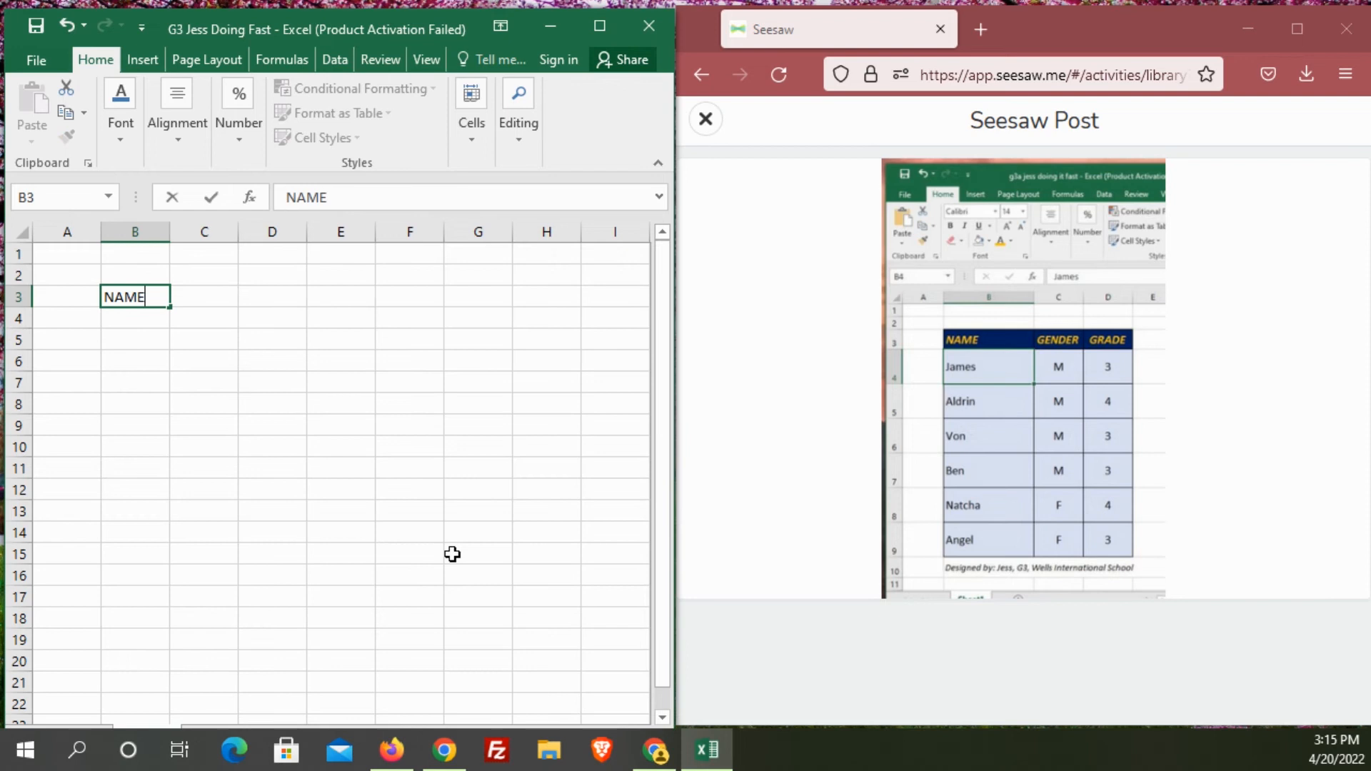
type("E")
key("Tab")
type("GEN")
key("Tab")
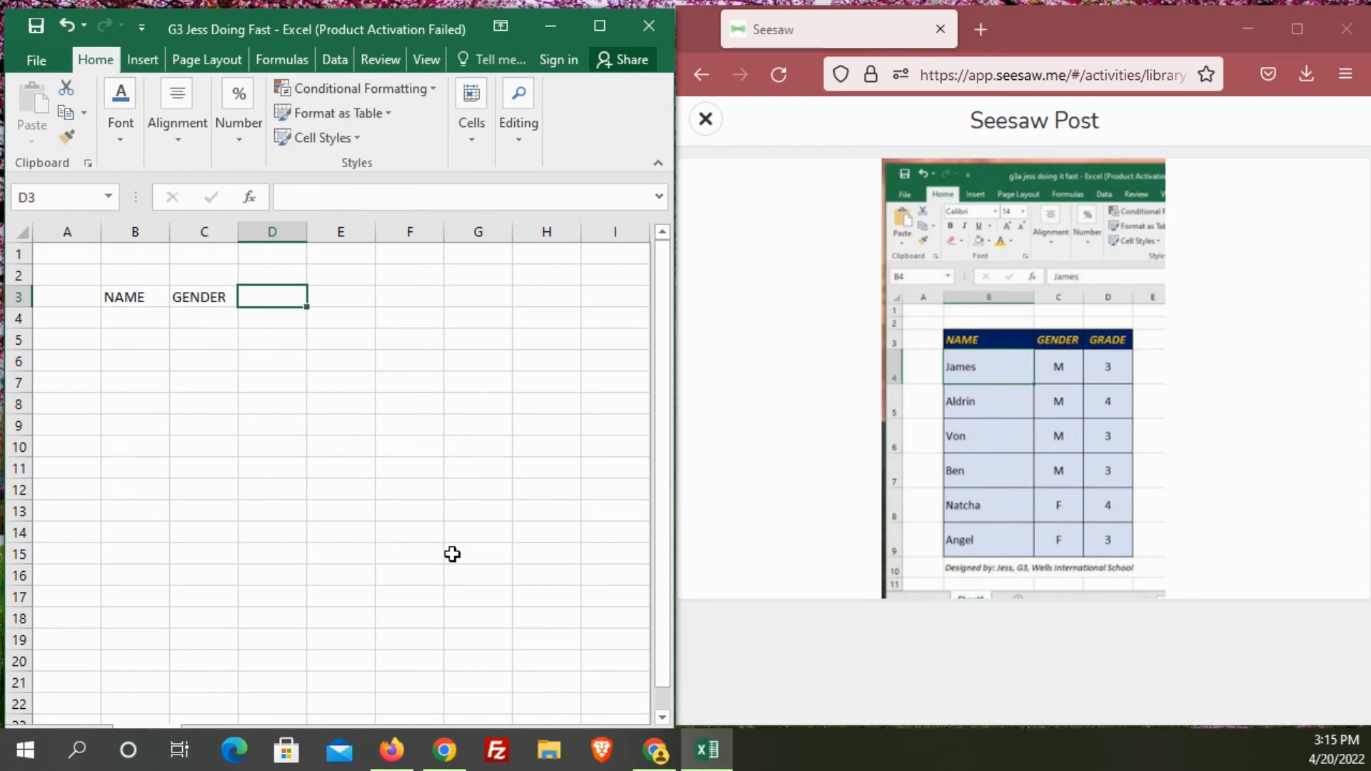
type("GRADE")
key("Return")
Fill cells B4 to B9 under NAME with the six first names from the reference picture, in the same order
key("Left")
key("Left")
key("Left")
key("Right")
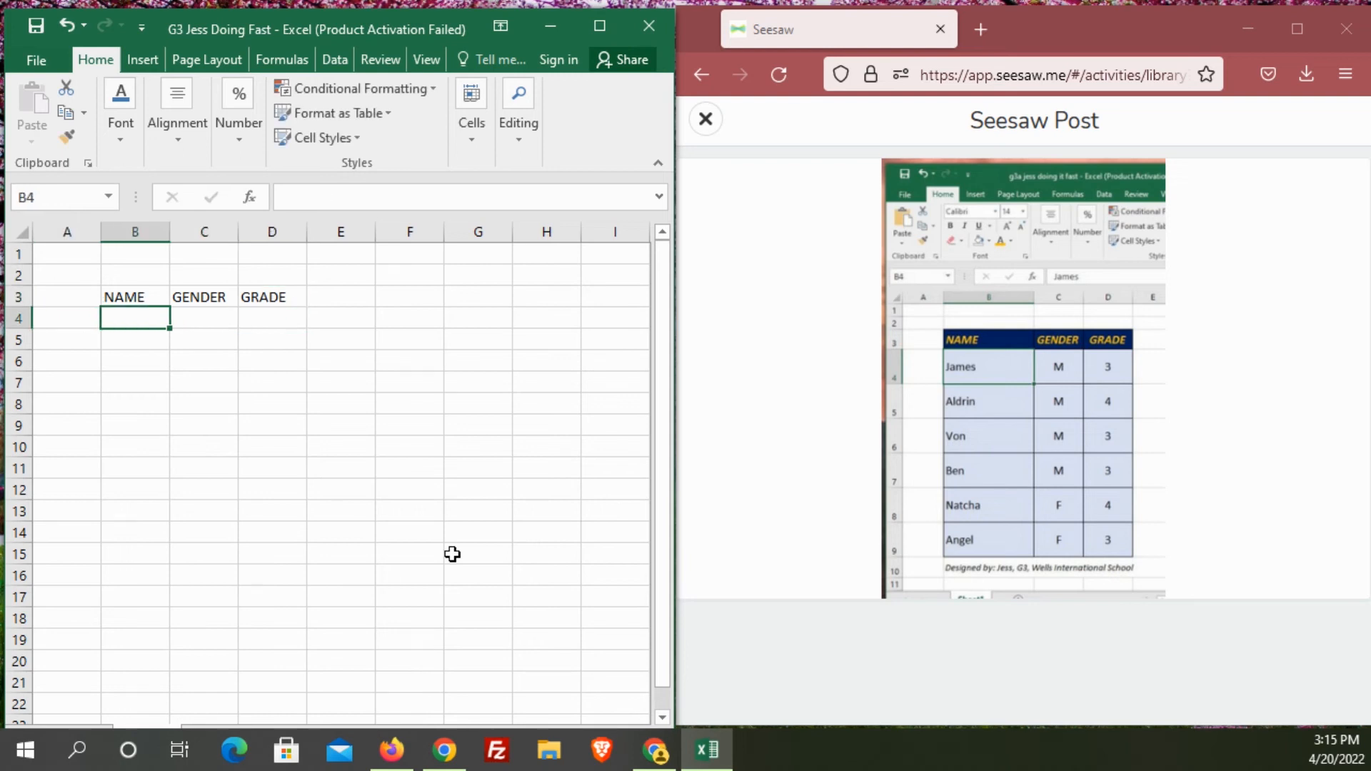
type("James")
key("Return")
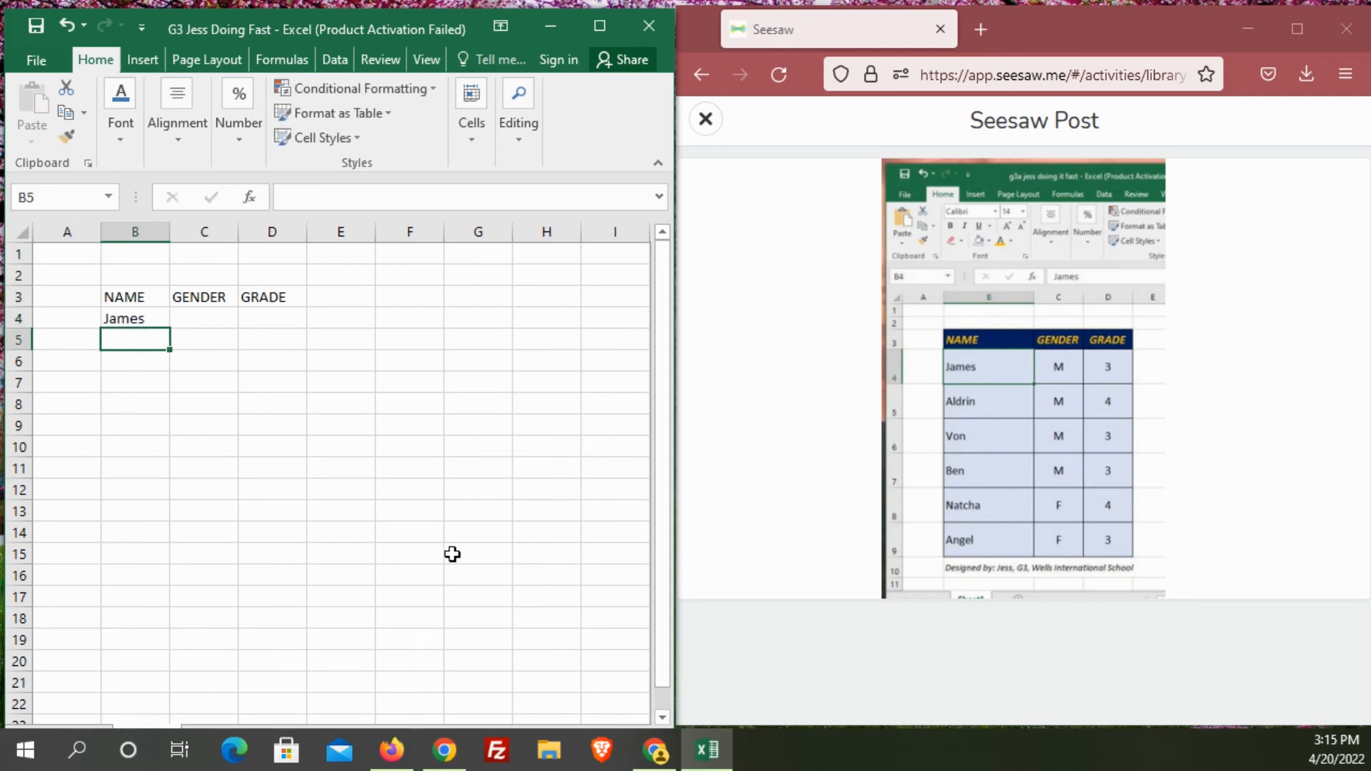
type("Aldrin")
key("Return")
type("Von")
key("Return")
type("Ben")
key("Return")
type("Natcha")
key("Return")
type("Angel")
key("Return")
Fill the GENDER column with M in cells C4 to C7 and F in cells C8 and C9
left_click(198, 312)
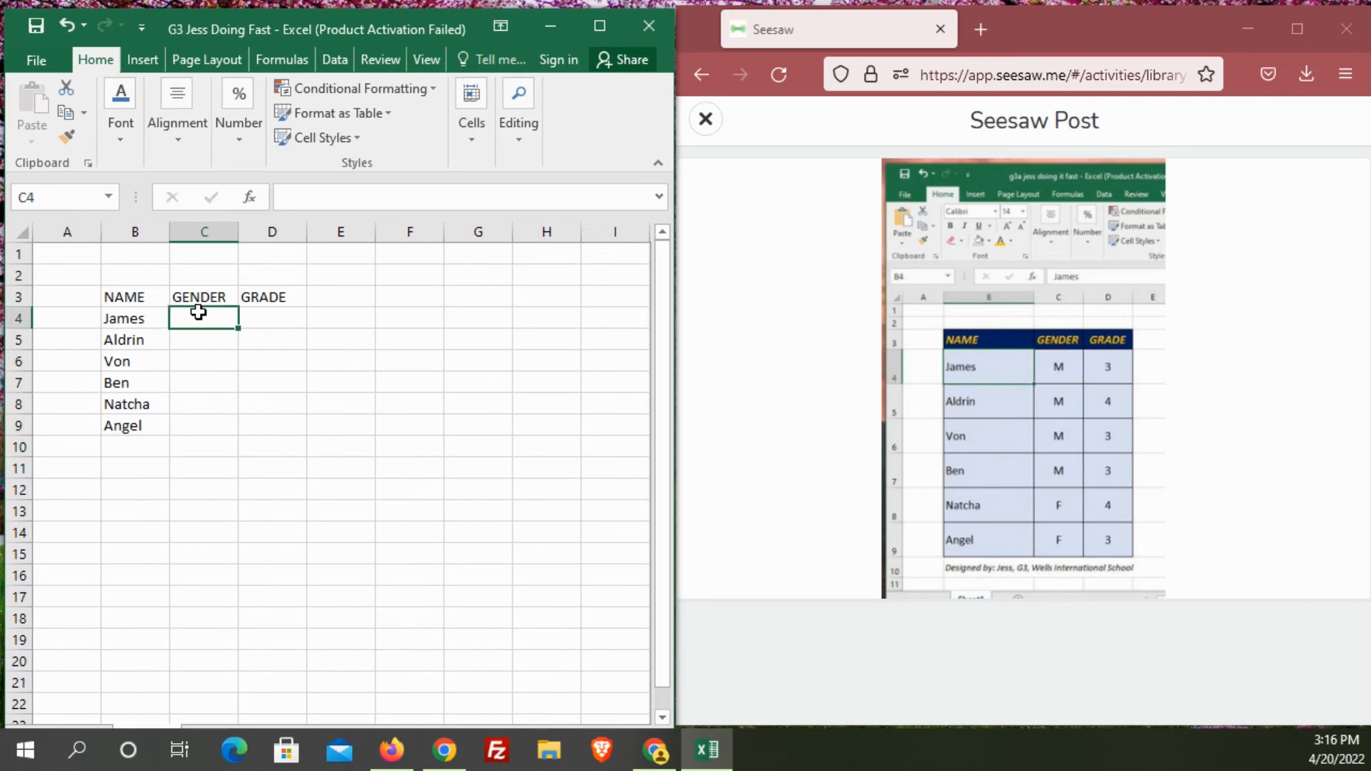
type("M")
key("Return")
type("M")
key("Return")
type("M")
key("Return")
type("M")
key("Return")
type("F")
key("Return")
type("F")
key("Return")
Fill the GRADE column in cells D4 to D9 with 3, 4, 3, 3, 4 and 3
left_click(263, 318)
type("3")
key("Return")
type("4")
key("Return")
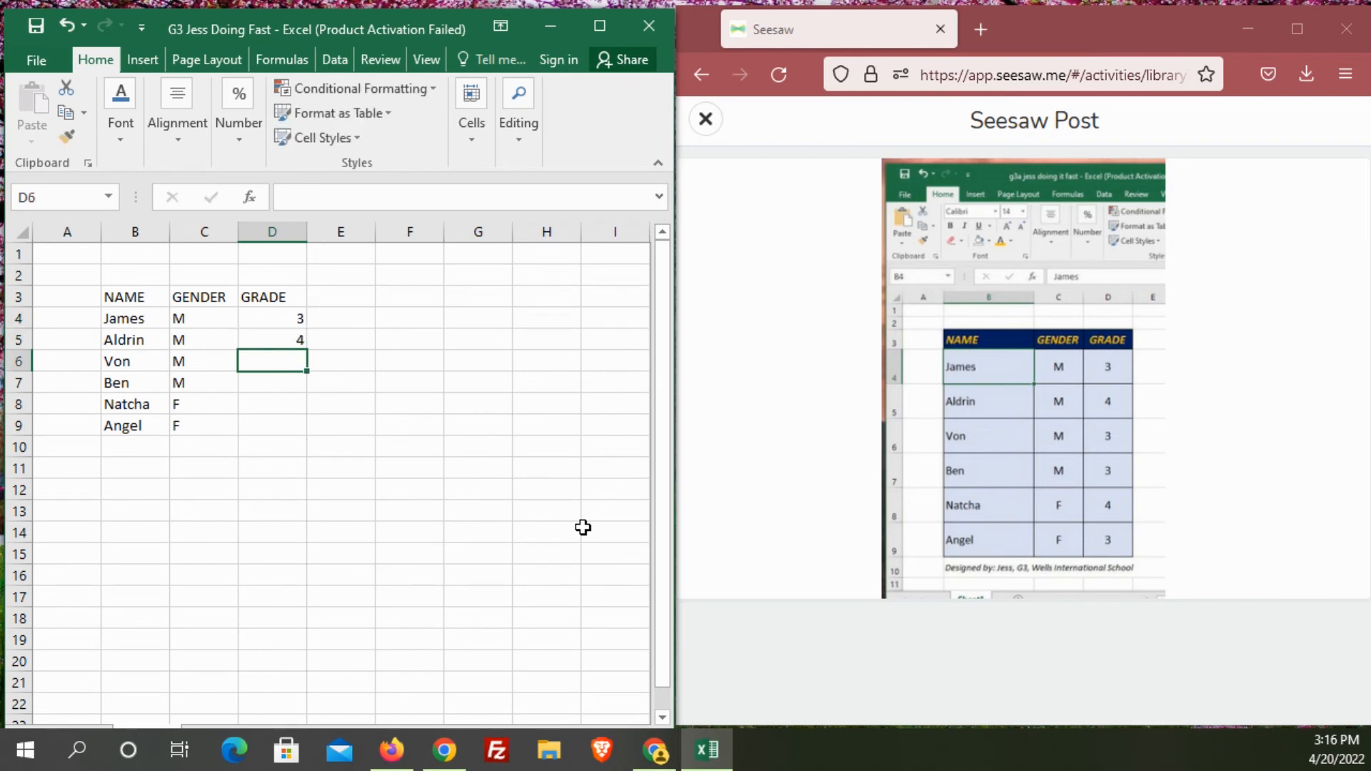
type("3")
key("Return")
type("3")
key("Return")
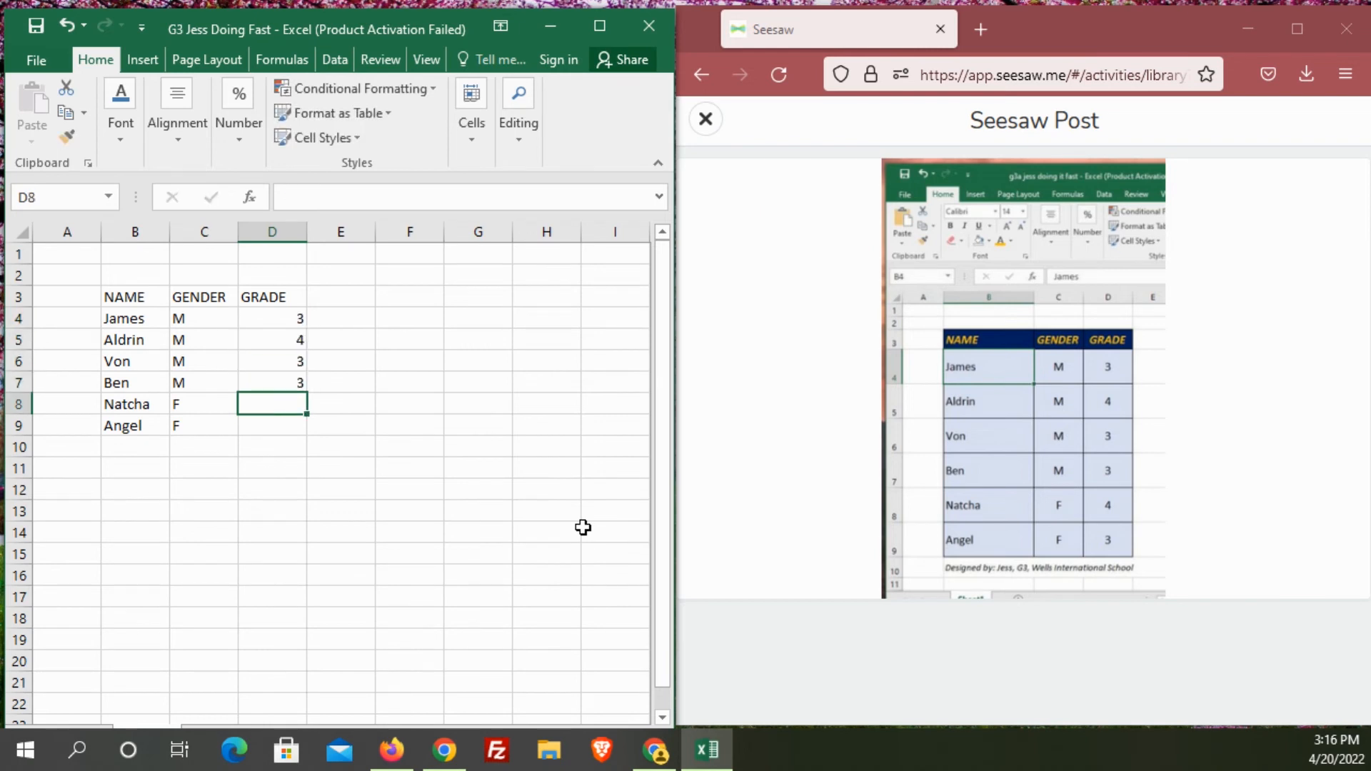
type("4")
key("Return")
type("3")
key("Return")
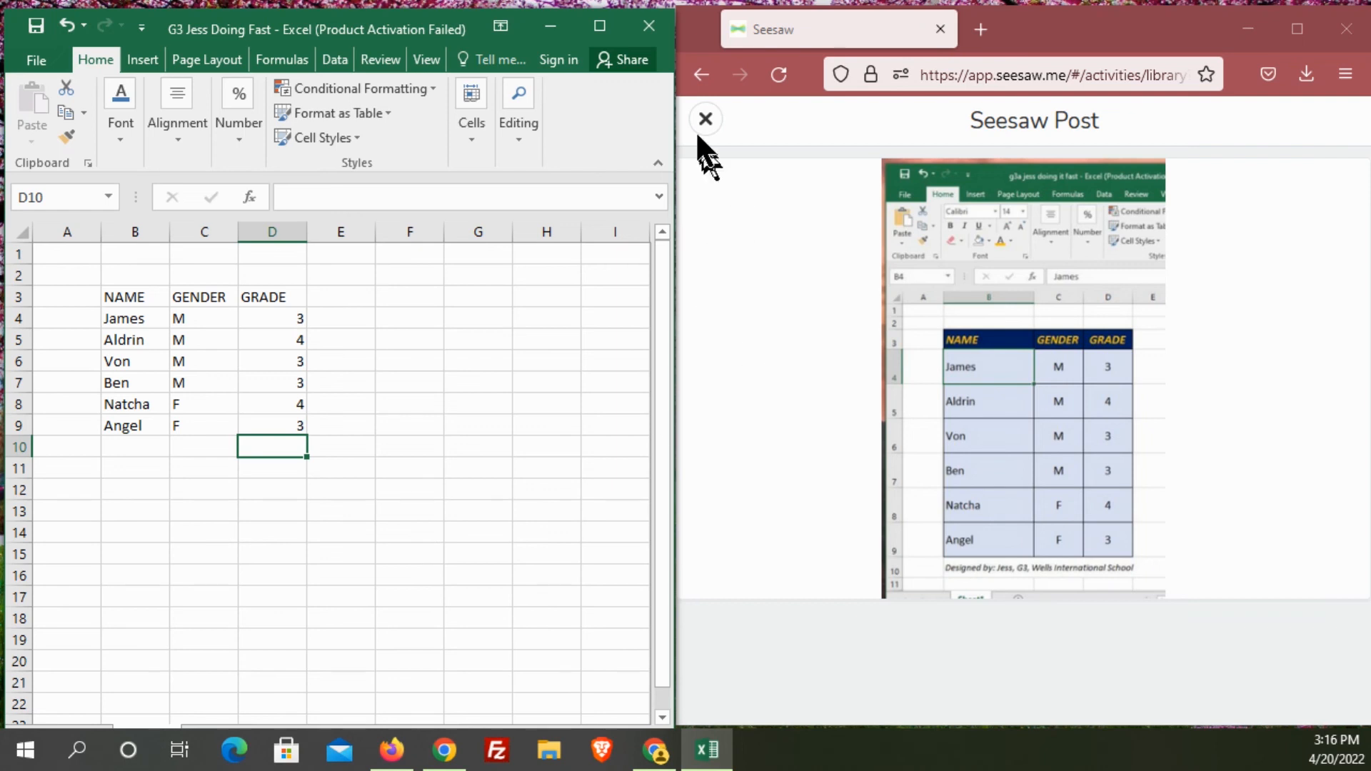
Close the reference picture in Seesaw and read the activity's instructions for row height, column width, font size and alignment
left_click(705, 119)
scroll(941, 510, "down", 5)
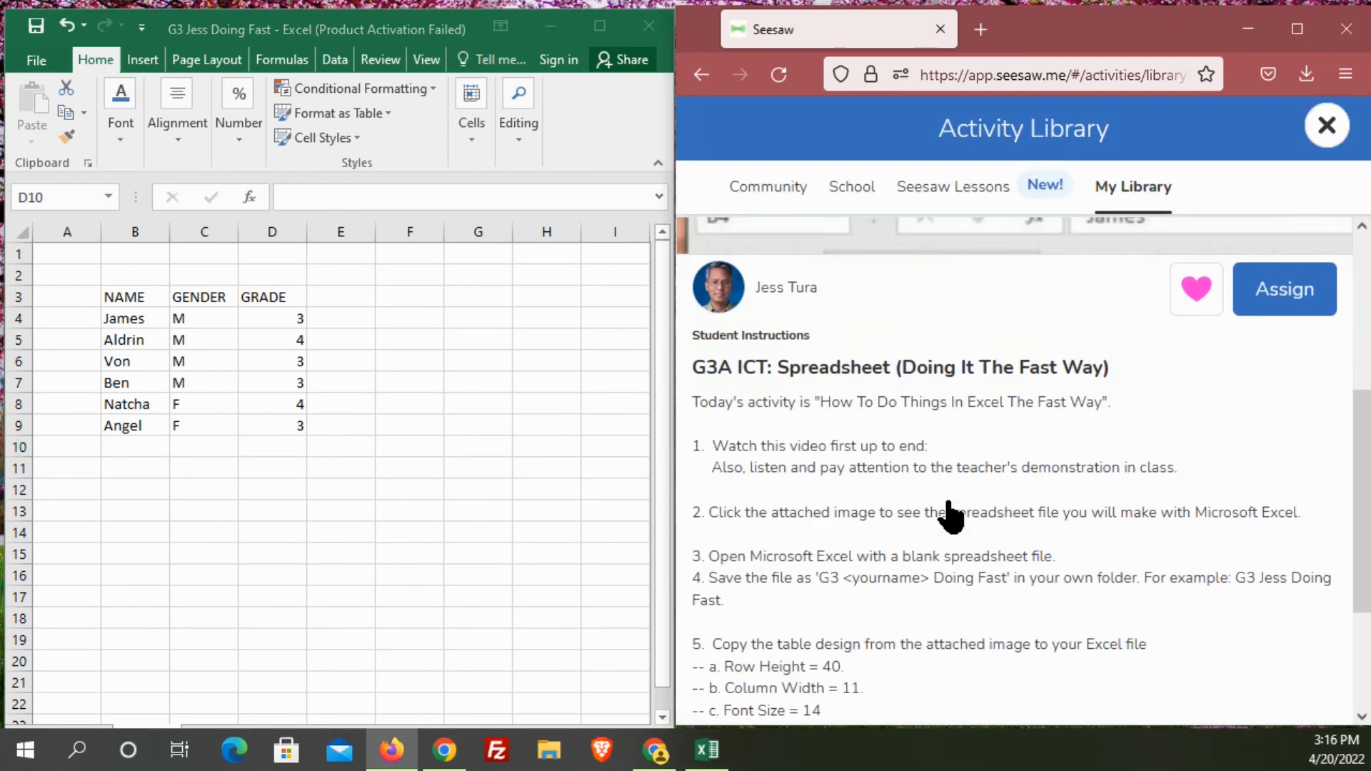
scroll(948, 500, "down", 2)
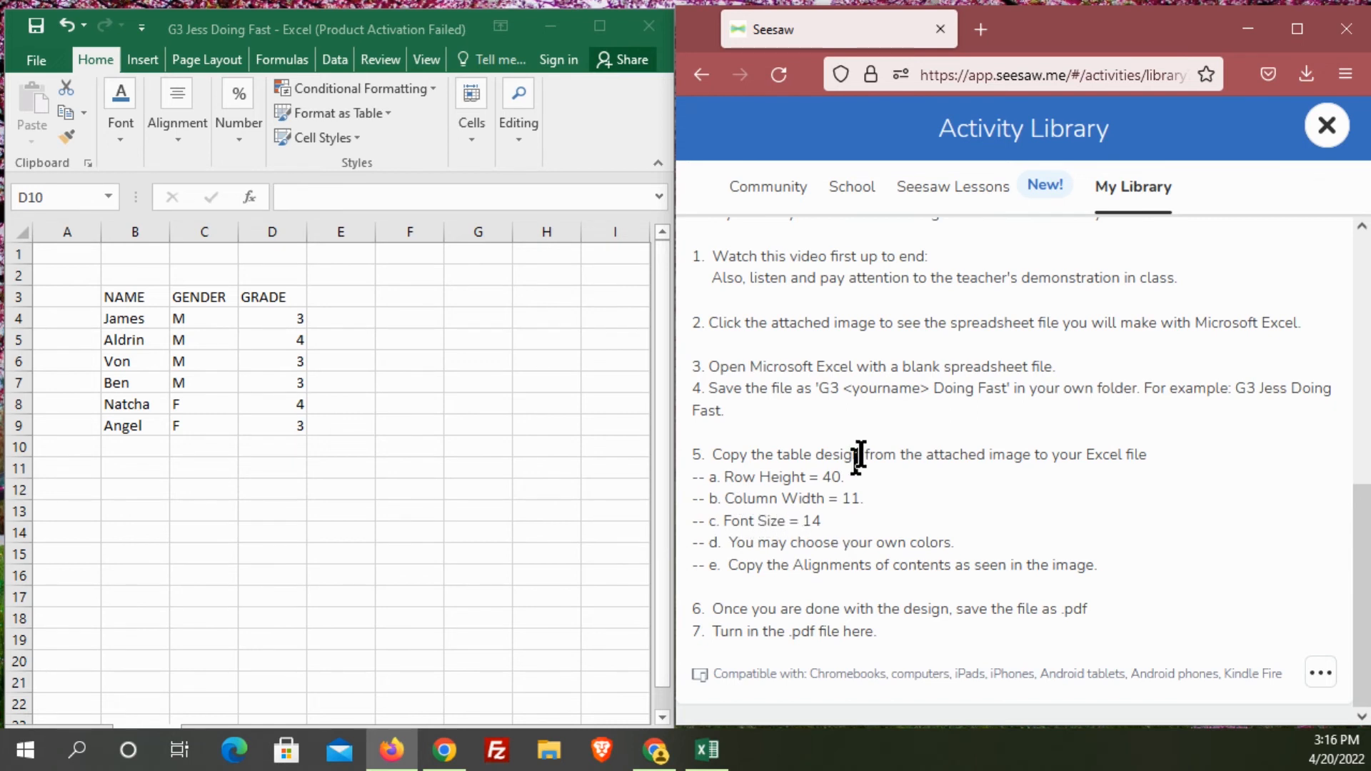
scroll(884, 432, "up", 6)
scroll(854, 607, "down", 3)
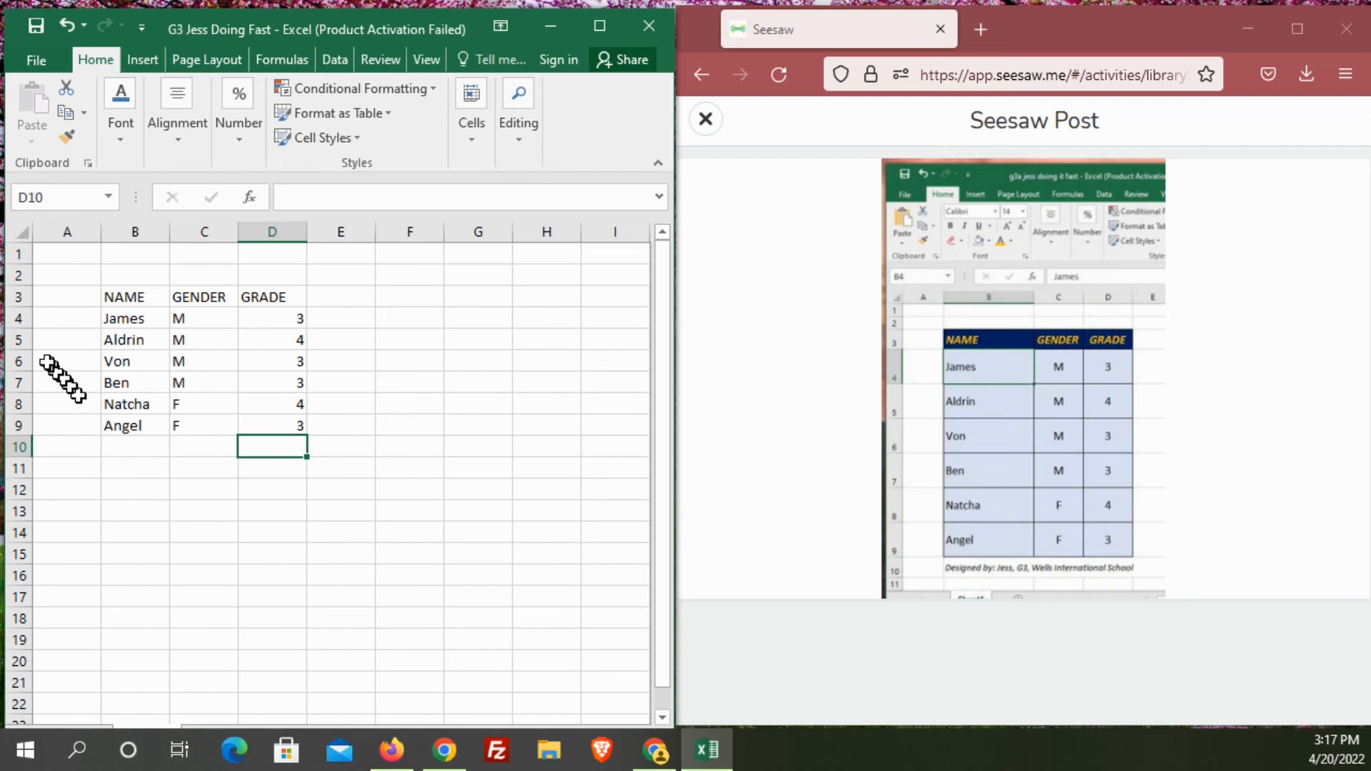
Increase the heights of rows 4, 5 and 6 one by one to about 40 points
left_click_drag(19, 325, 23, 352)
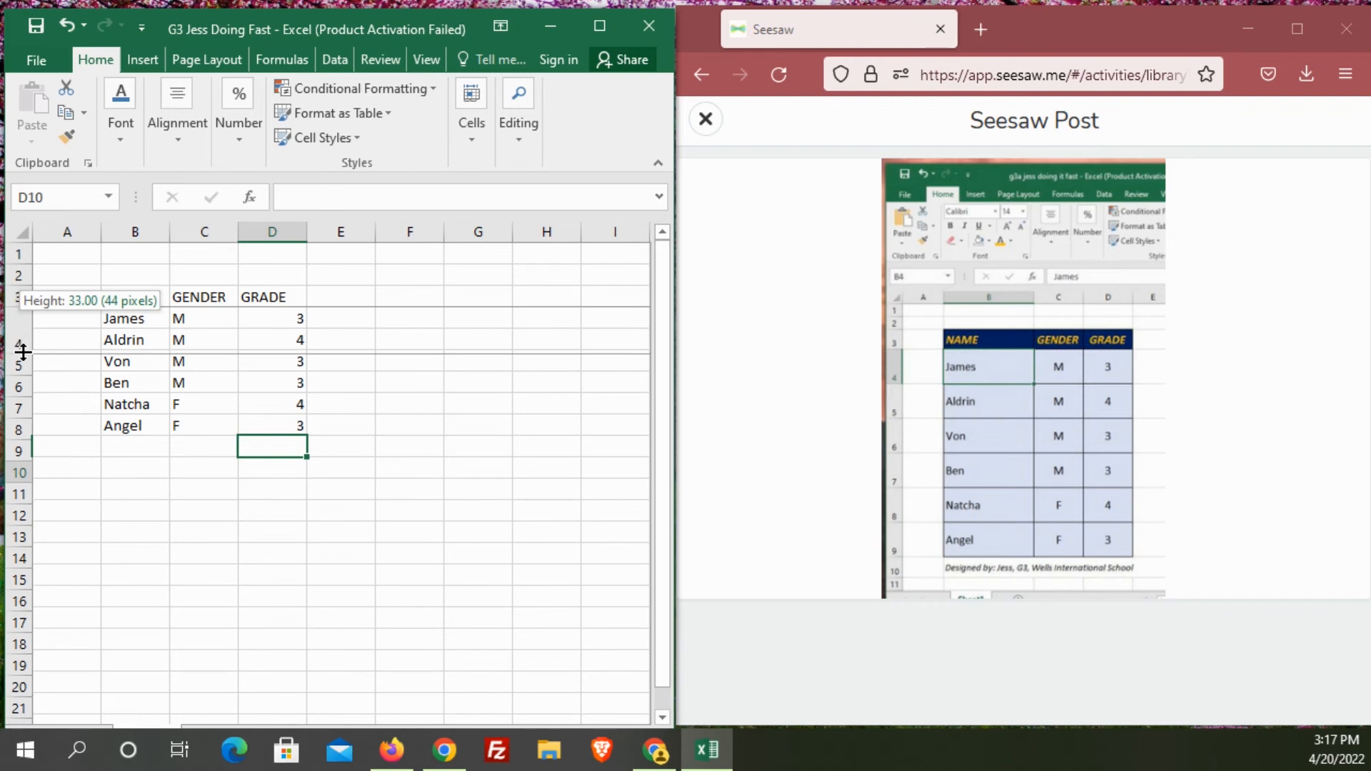
left_click_drag(25, 352, 36, 412)
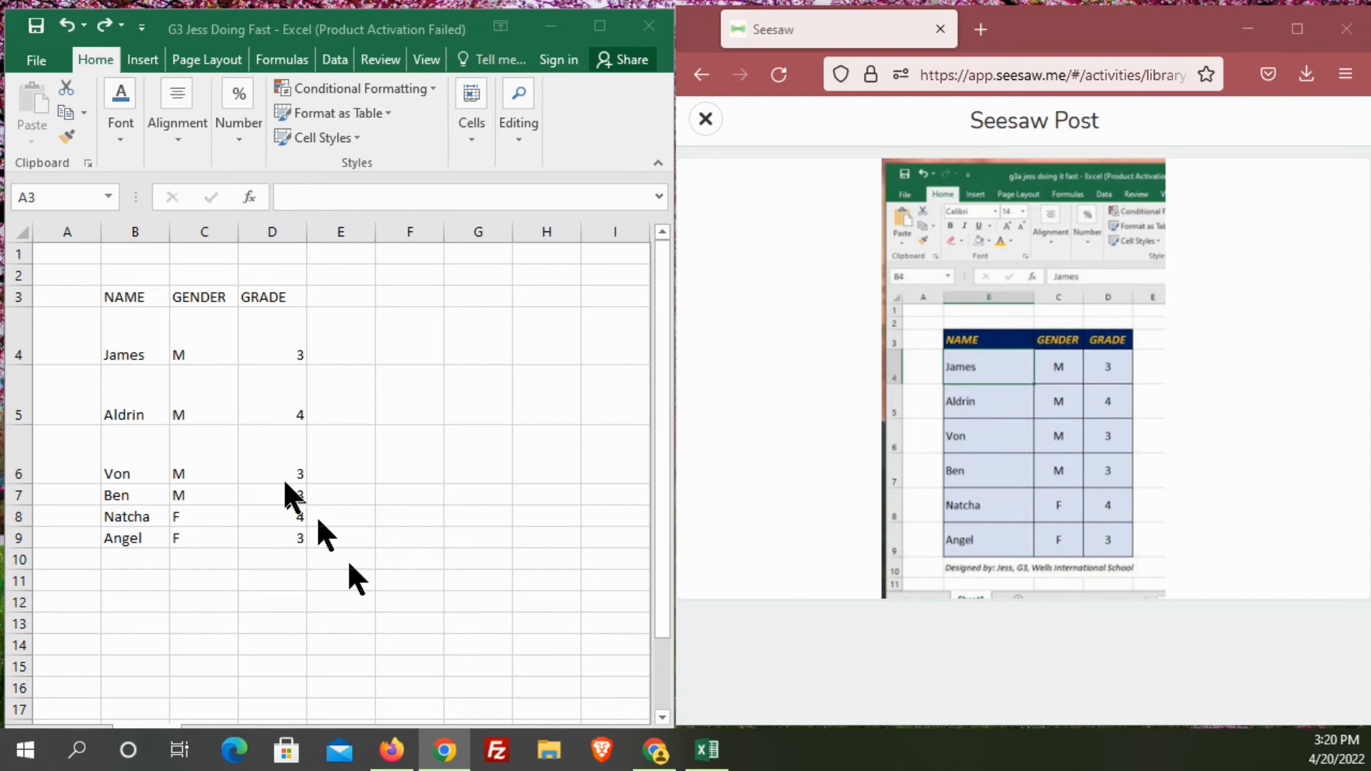
left_click(310, 559)
left_click(310, 559)
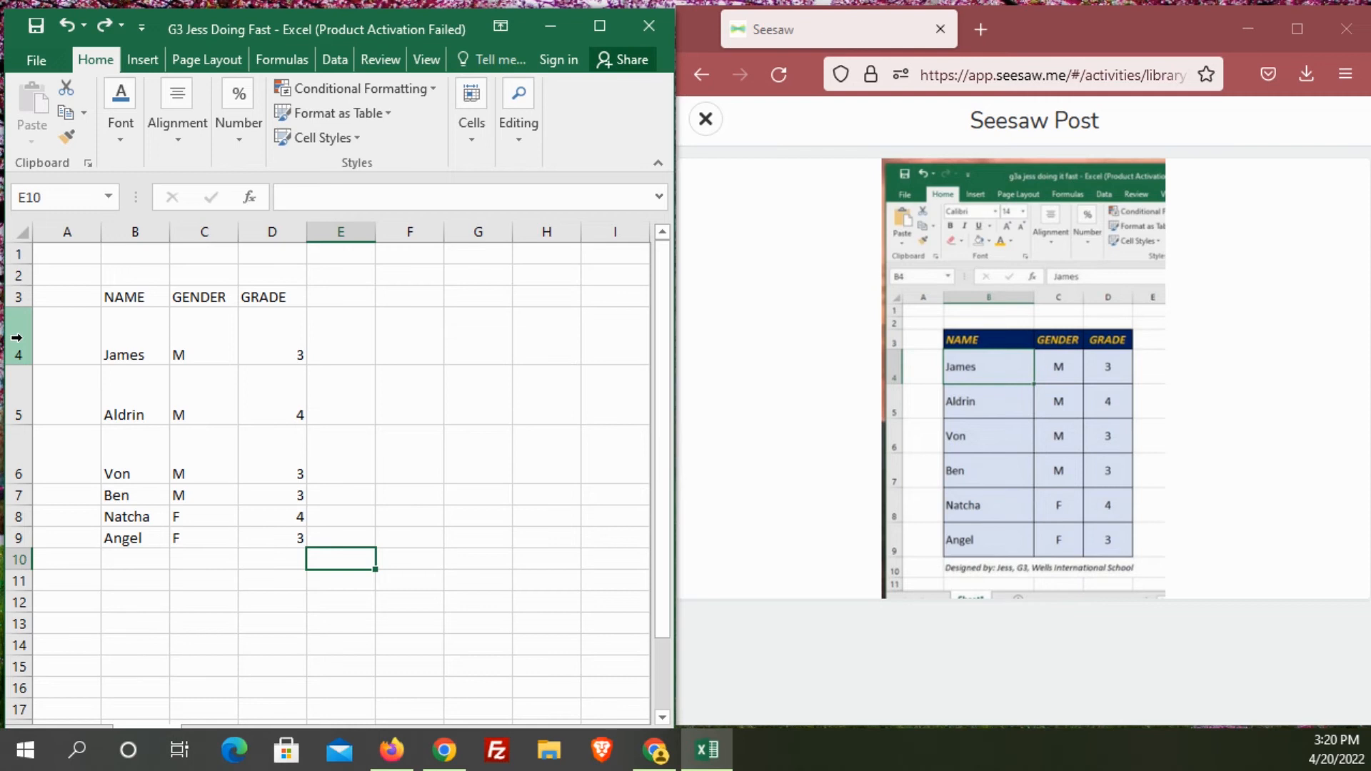
Resize rows 4 to 9 together to a uniform height of about 40 points
left_click_drag(21, 337, 23, 541)
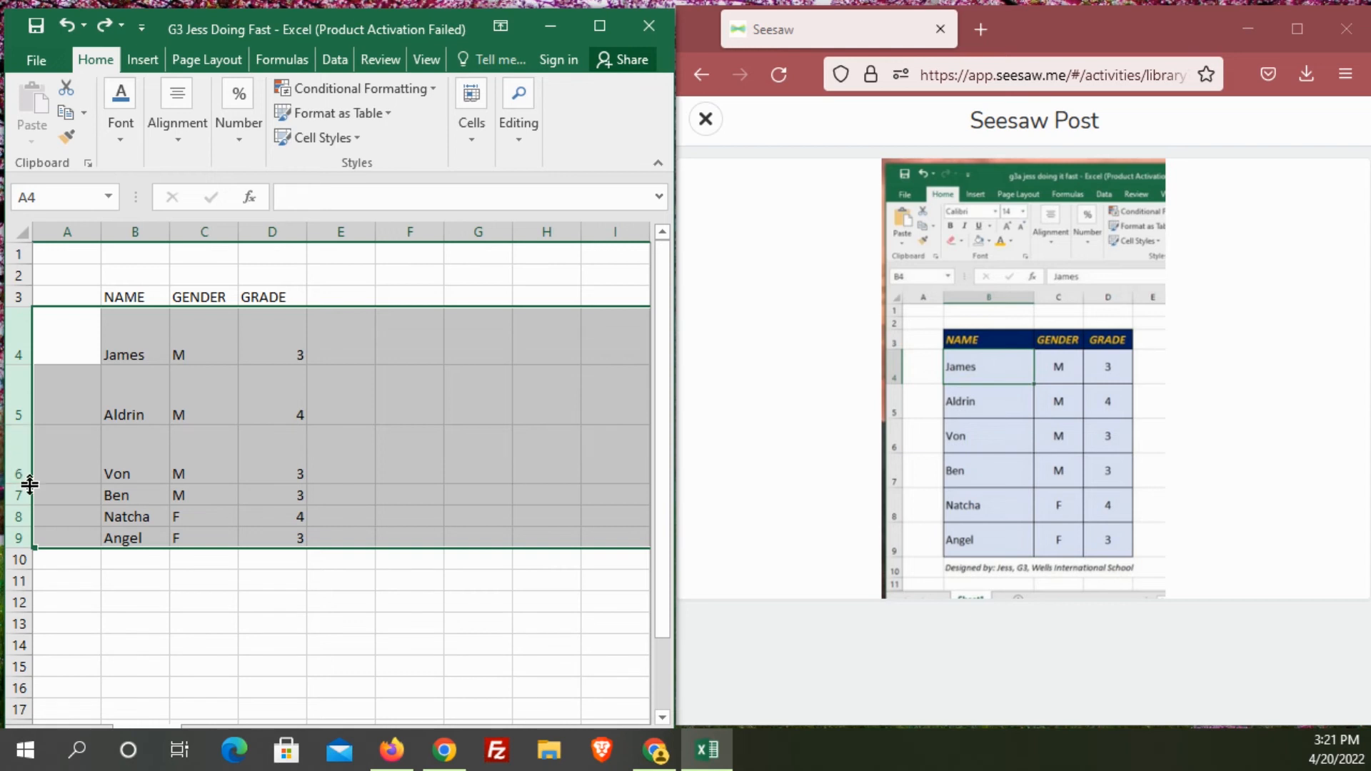
mouse_move(21, 485)
left_mouse_down()
mouse_move(27, 472)
mouse_move(27, 484)
left_mouse_up()
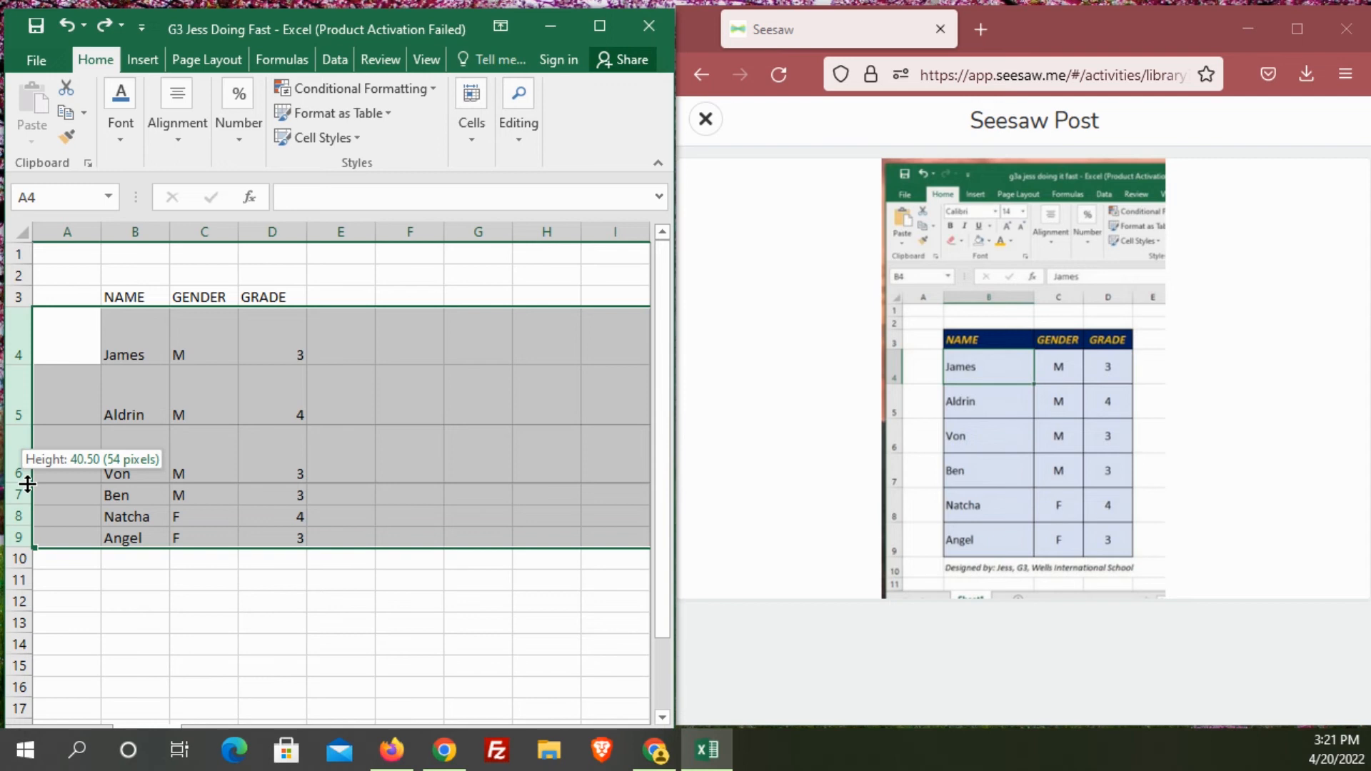
left_click_drag(27, 485, 27, 485)
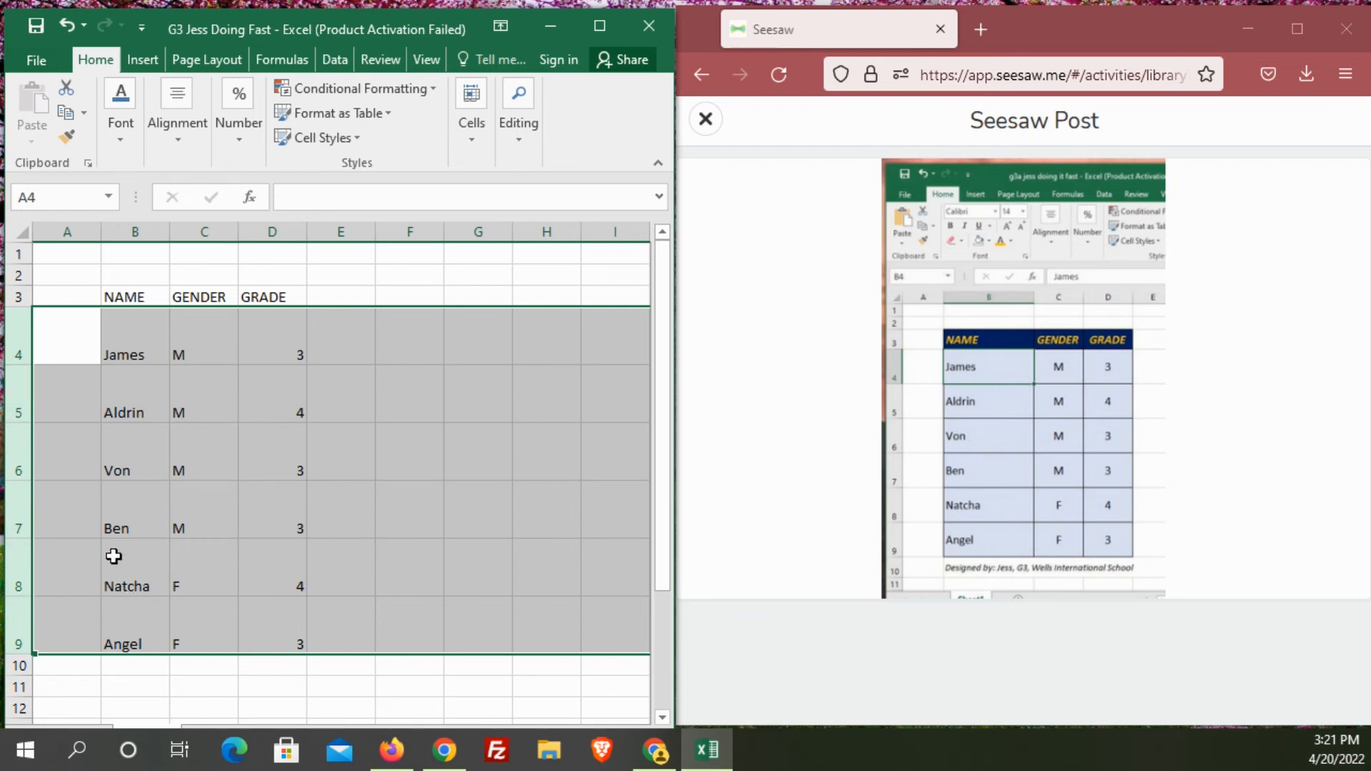
left_click(403, 420)
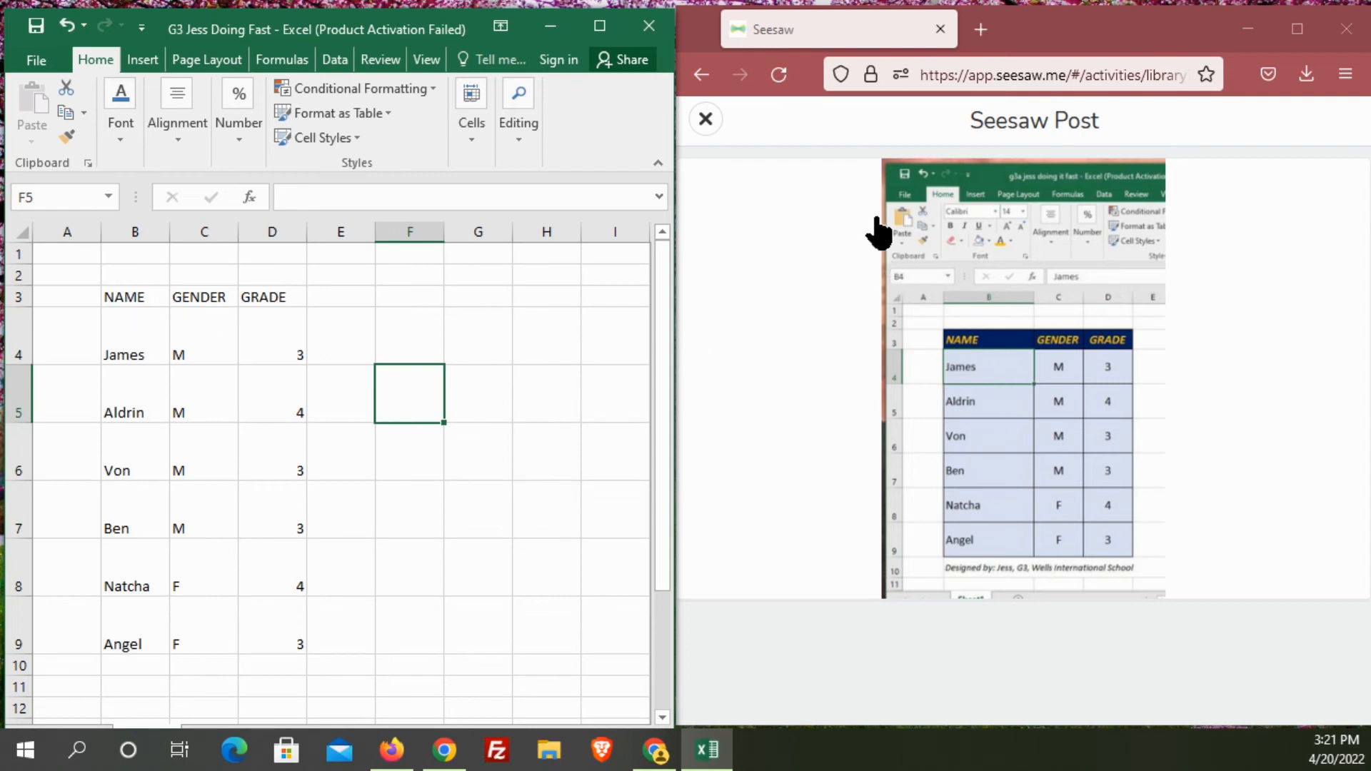
Check the required column width in the Seesaw activity instructions and reopen the reference picture
left_click(708, 118)
scroll(960, 477, "down", 5)
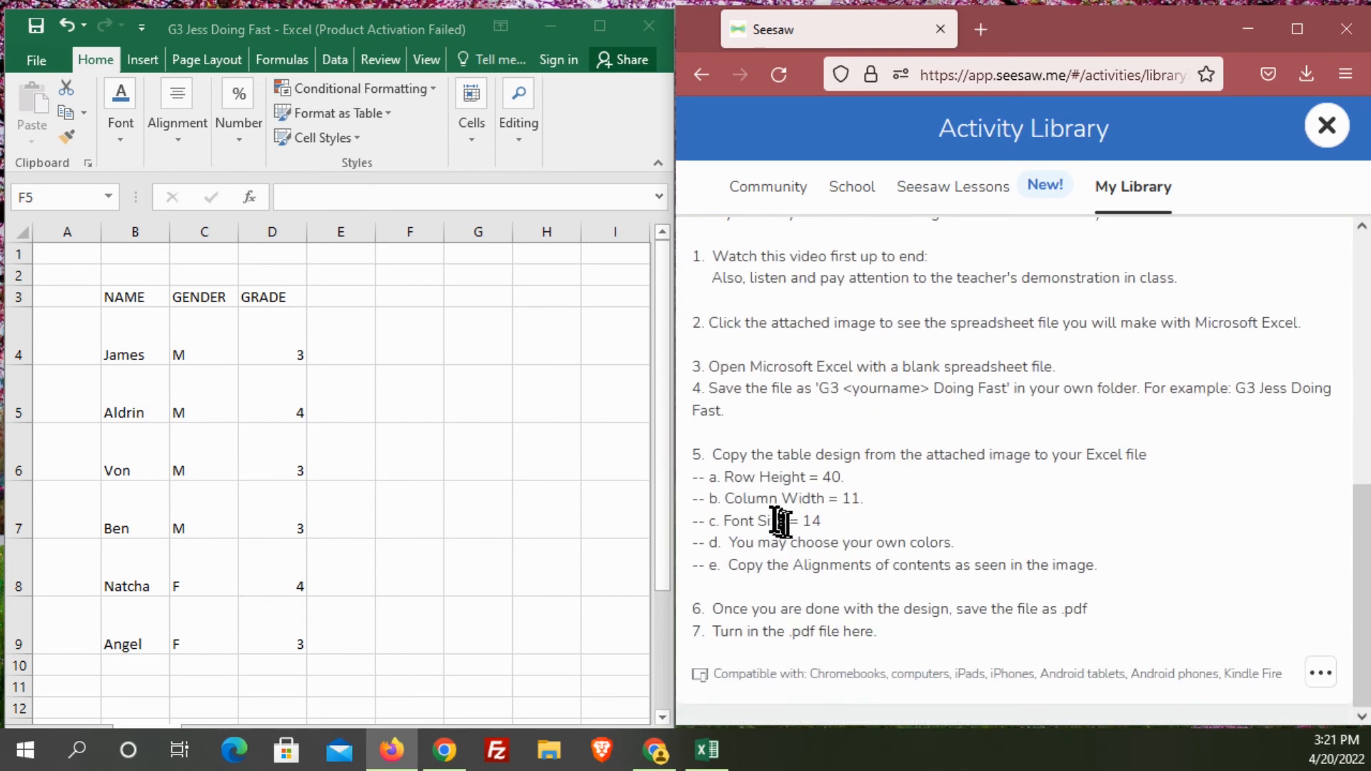
scroll(867, 495, "up", 5)
left_click(867, 495)
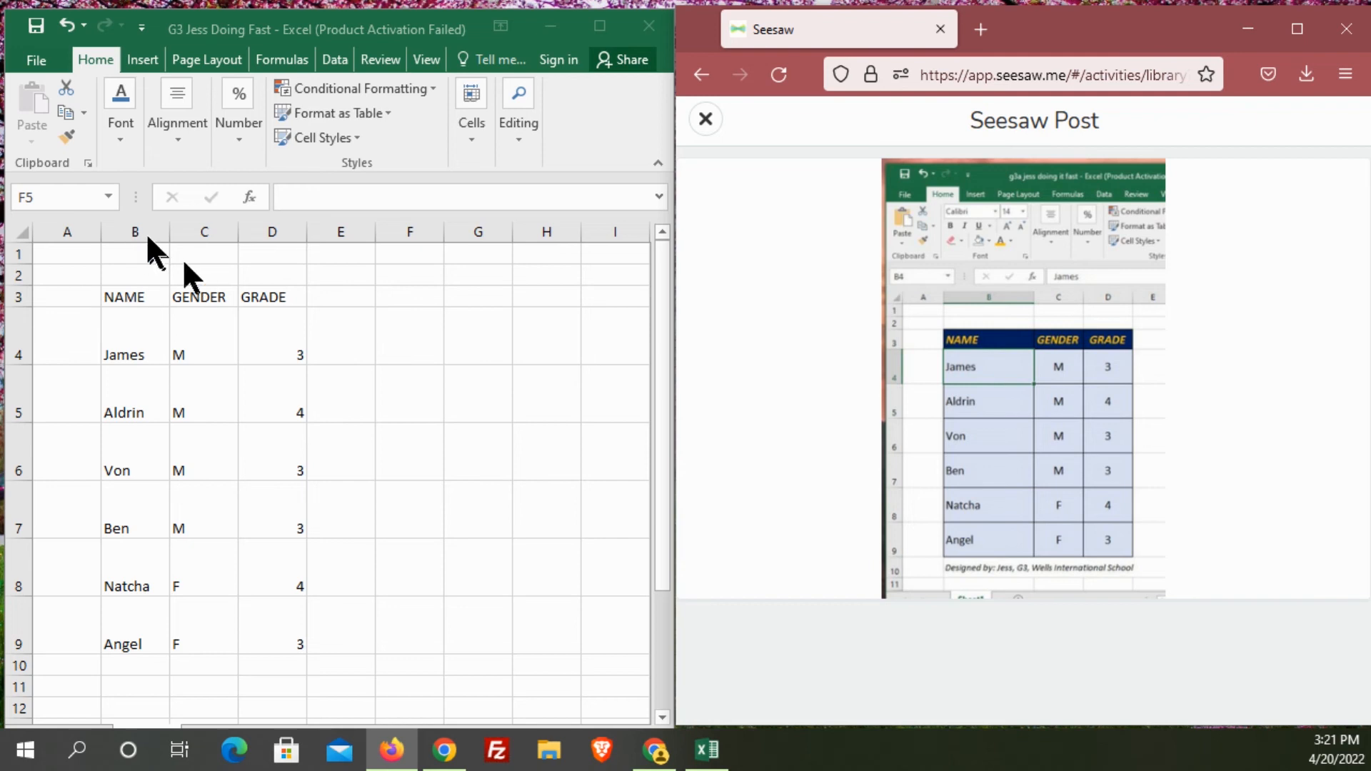
Resize columns B, C and D together to an equal width of about 11, and widen the NAME column to nearly twice that
left_click(427, 513)
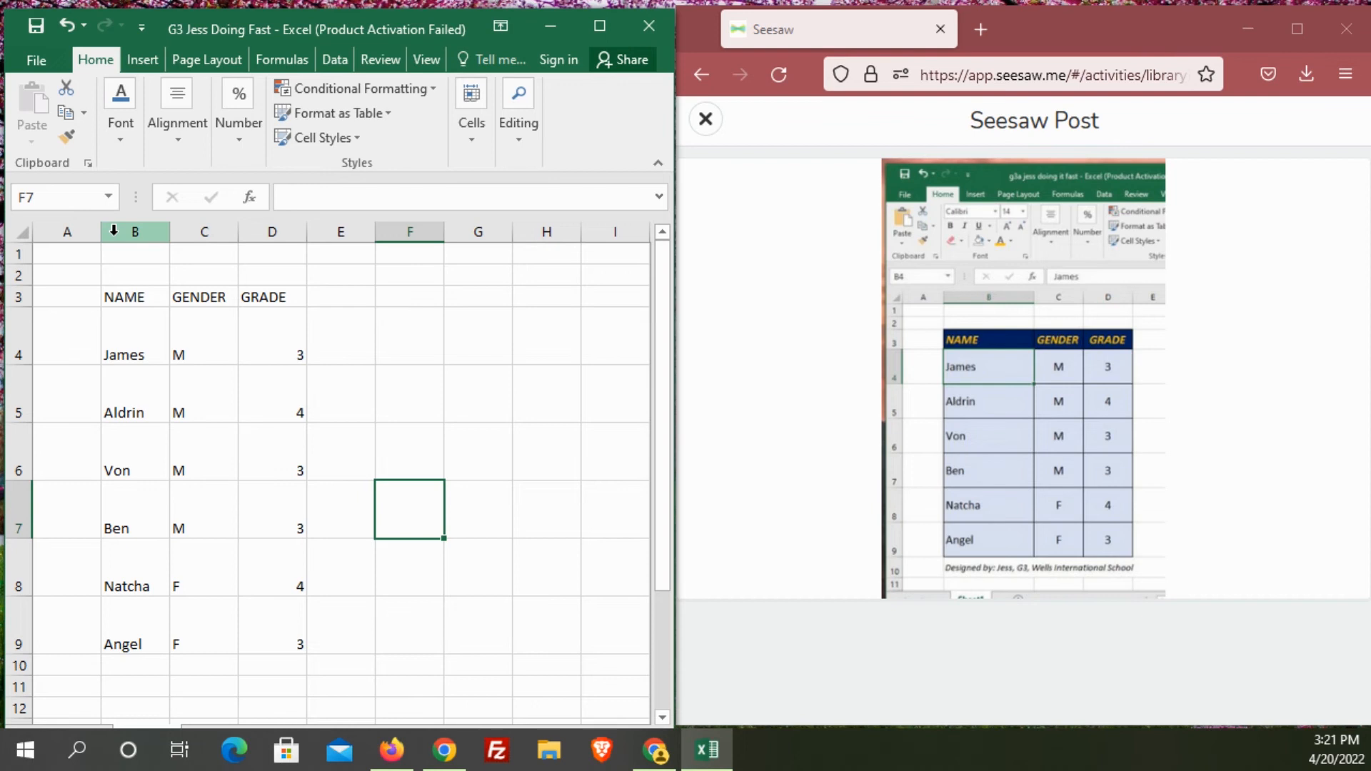
left_click_drag(114, 230, 274, 227)
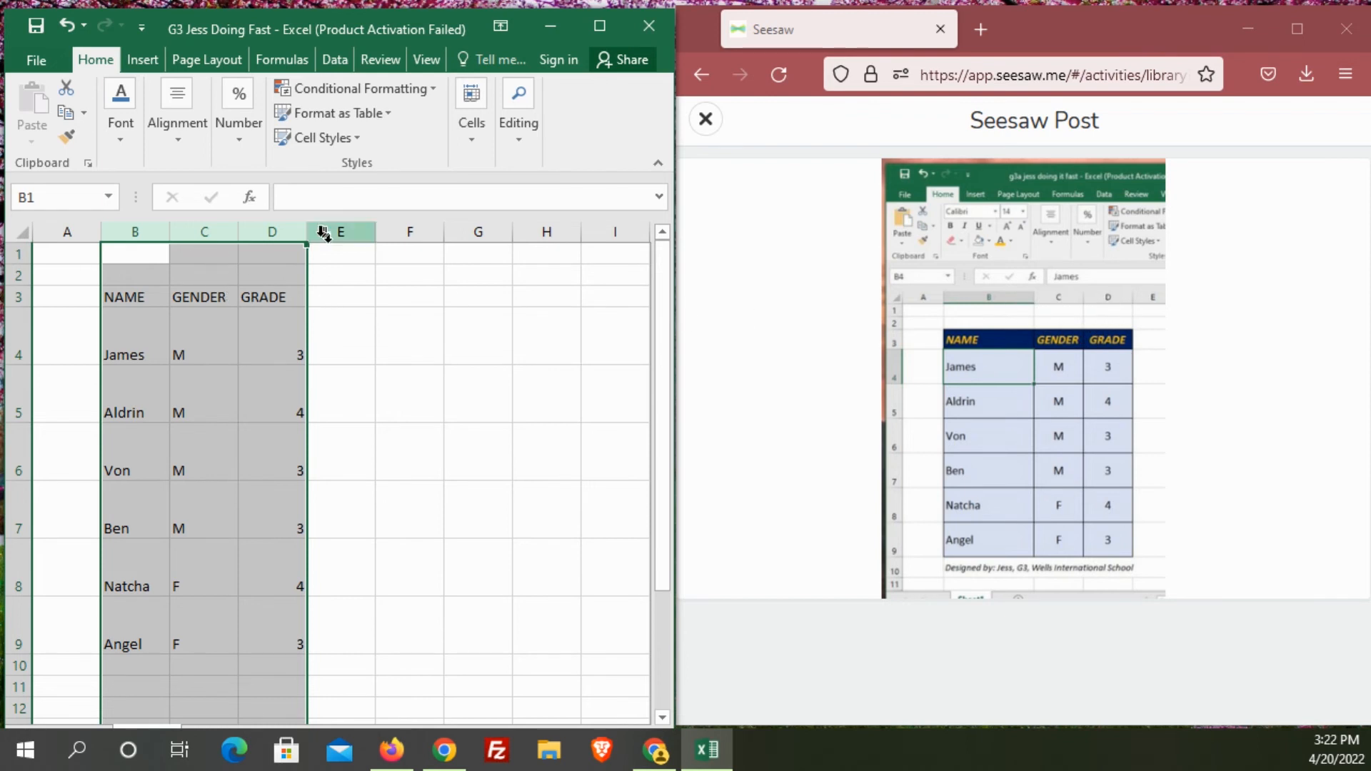
left_click_drag(307, 233, 310, 233)
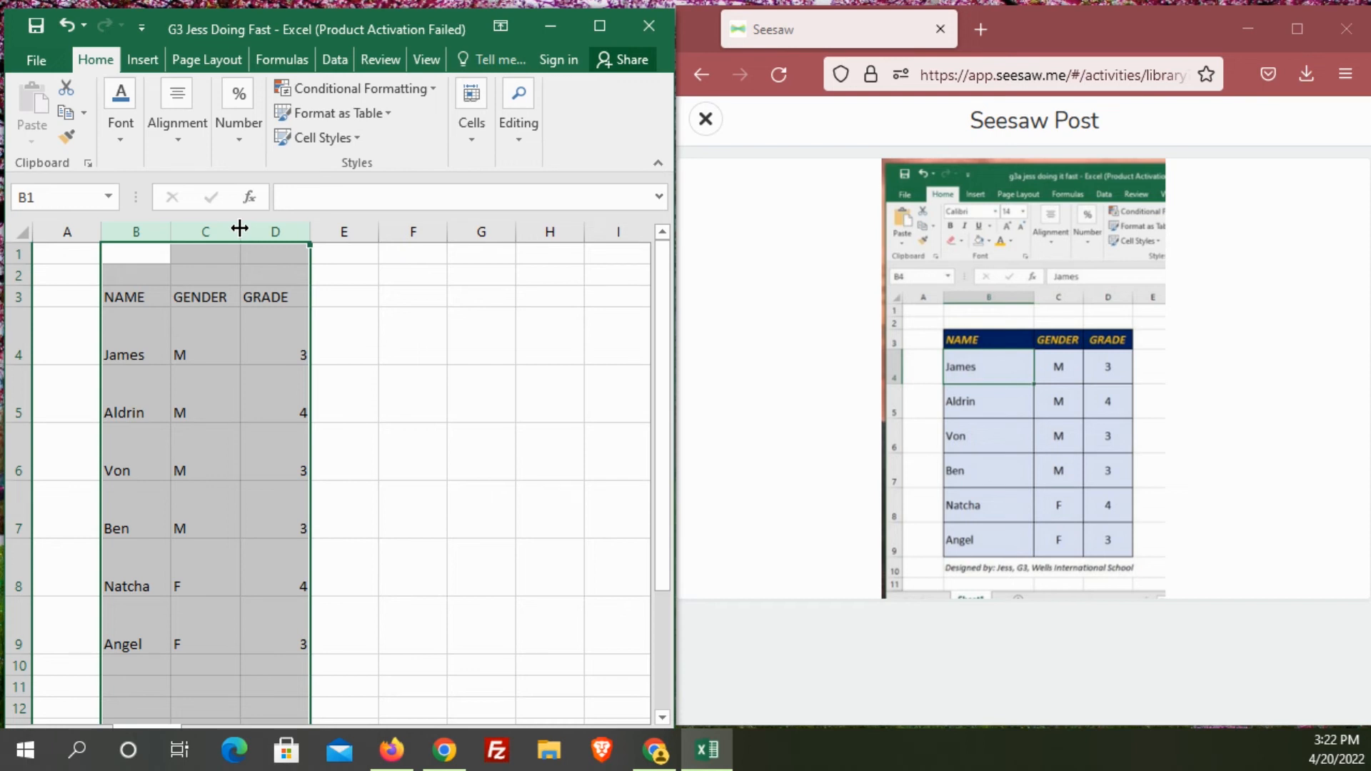
left_click_drag(239, 230, 264, 231)
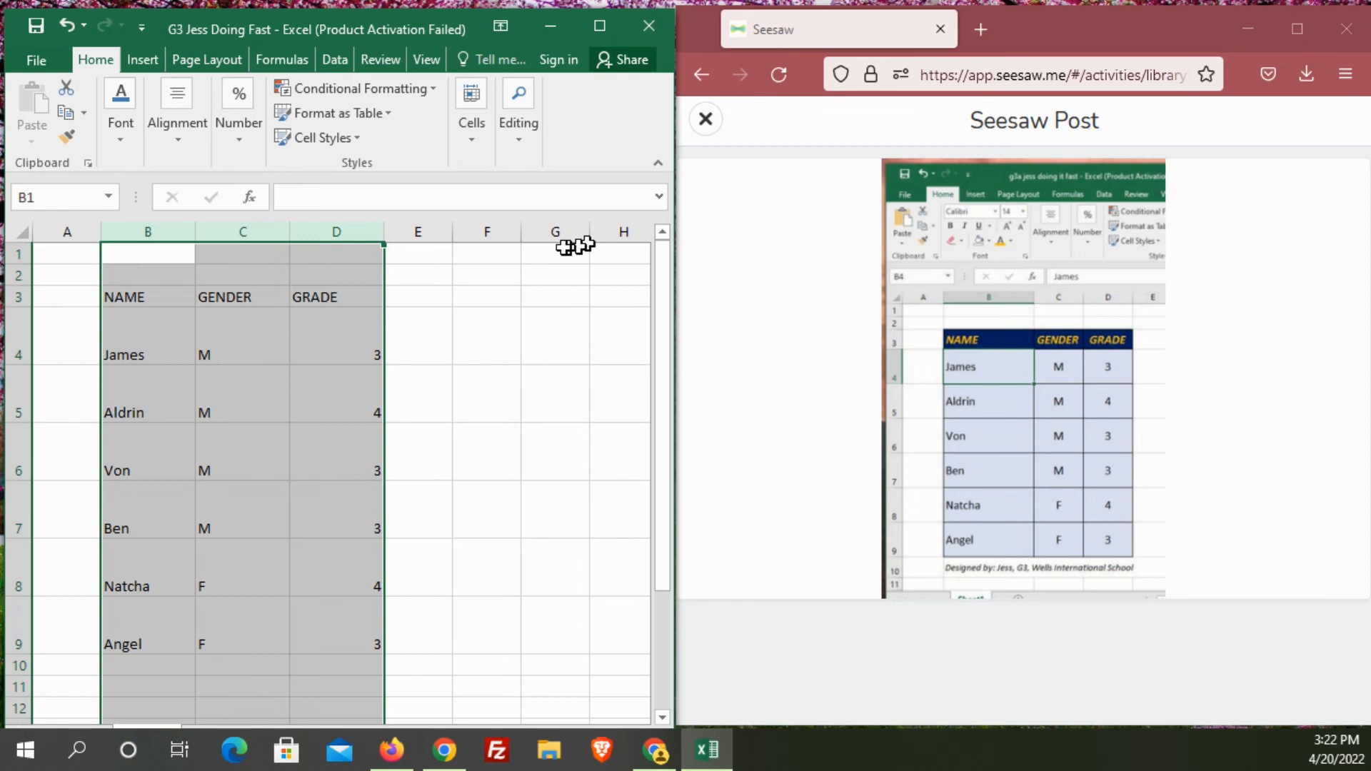
left_click_drag(195, 234, 255, 233)
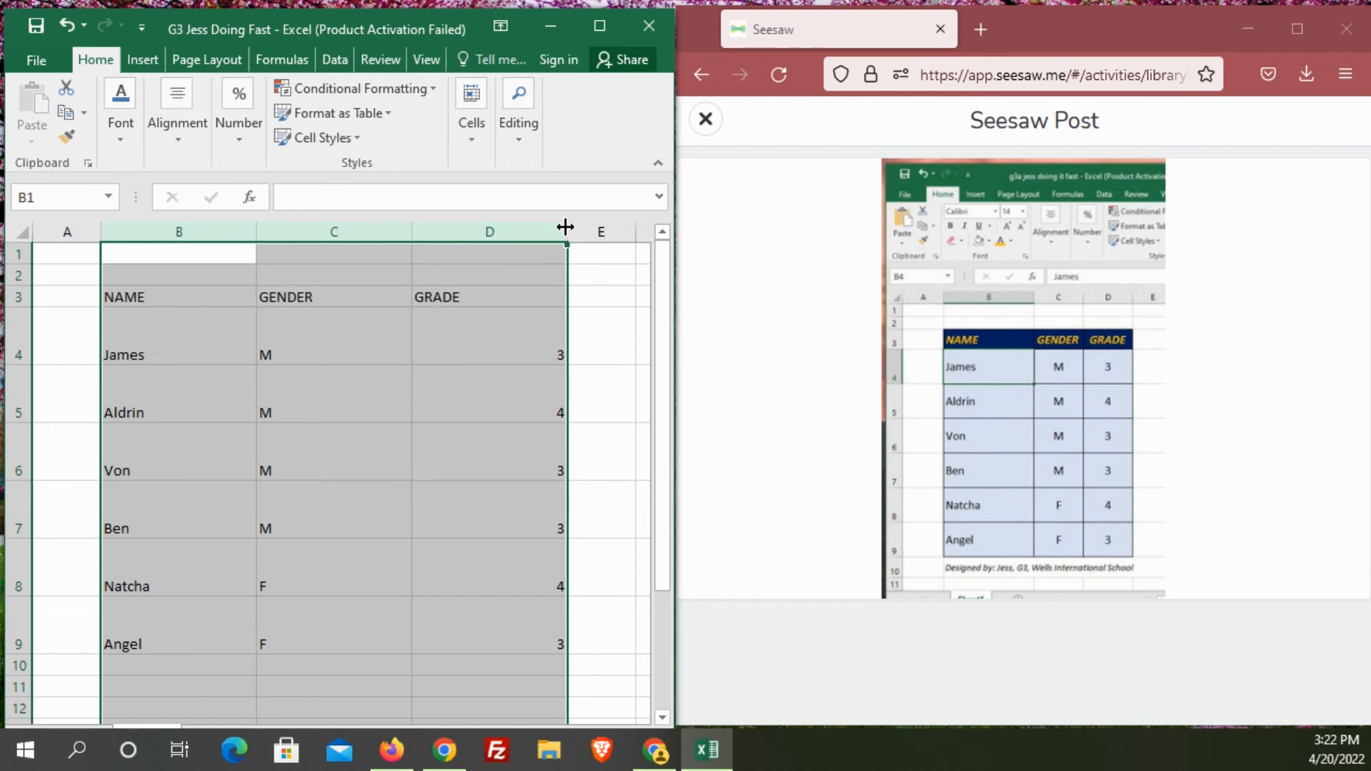
left_click_drag(565, 227, 498, 233)
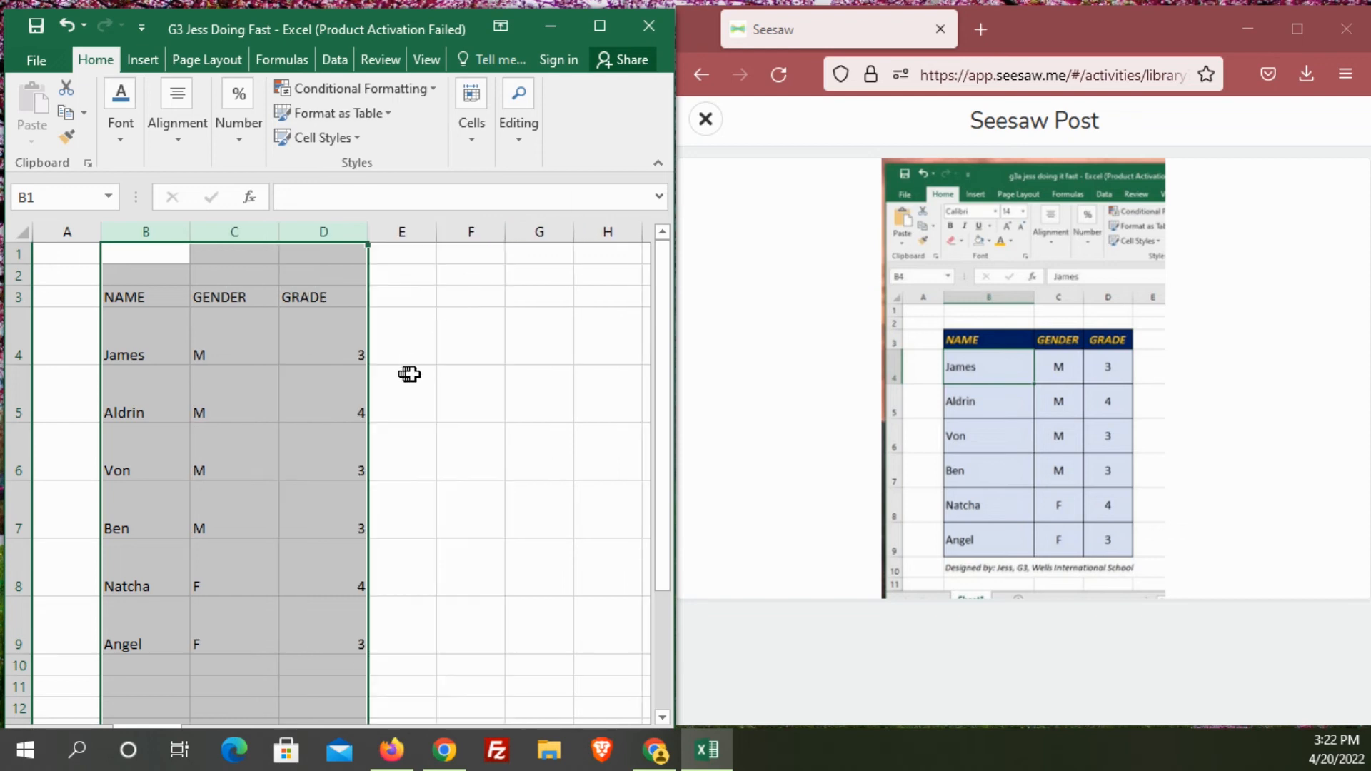
left_click(528, 355)
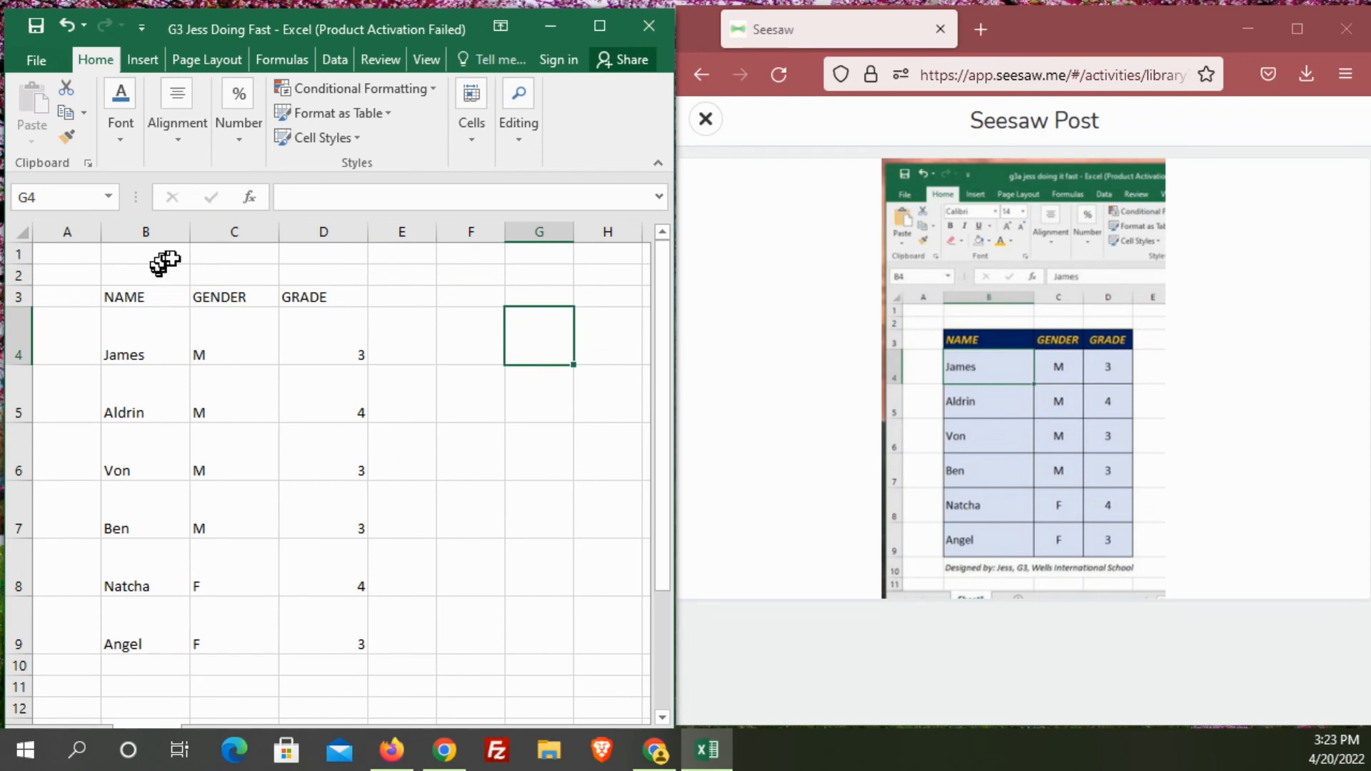
left_click_drag(187, 229, 264, 222)
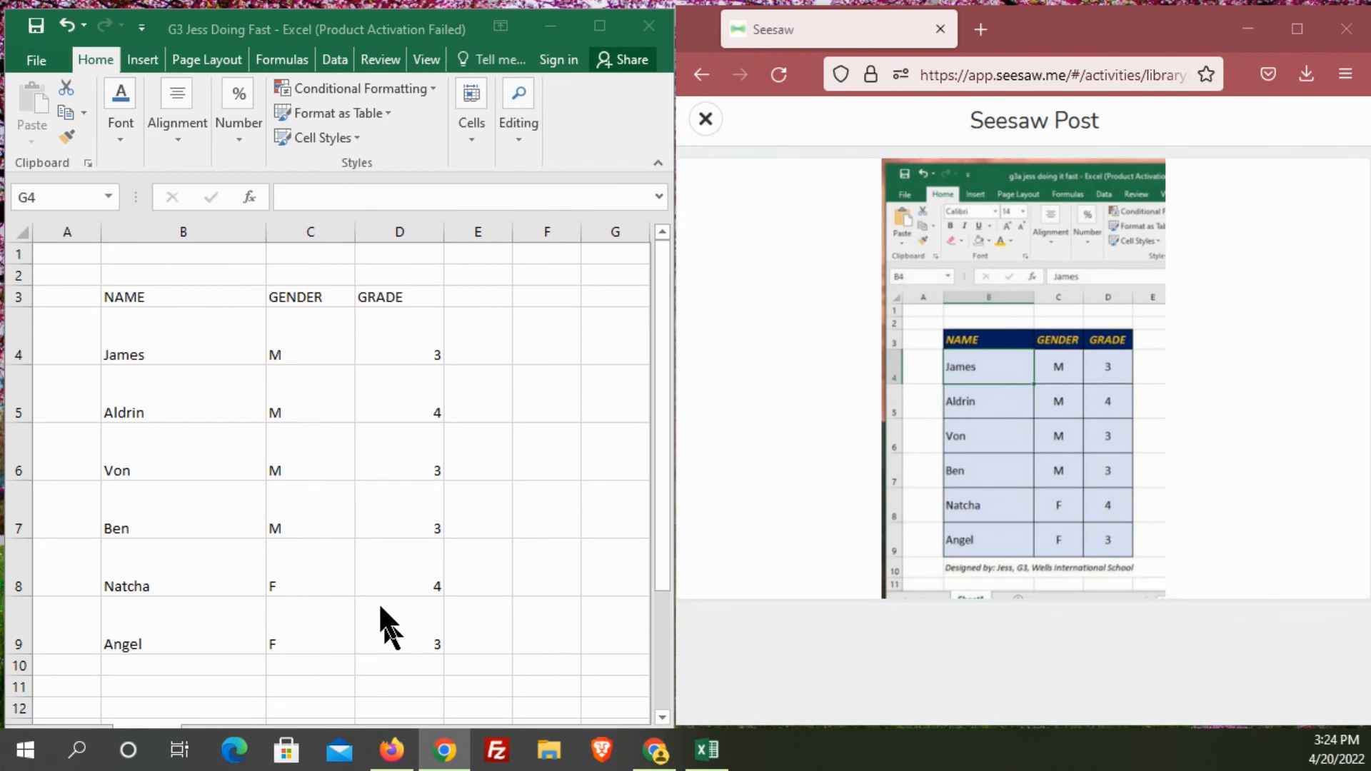
Check the required font size in the Seesaw activity instructions and return to the reference picture
left_click(706, 118)
scroll(940, 599, "down", 5)
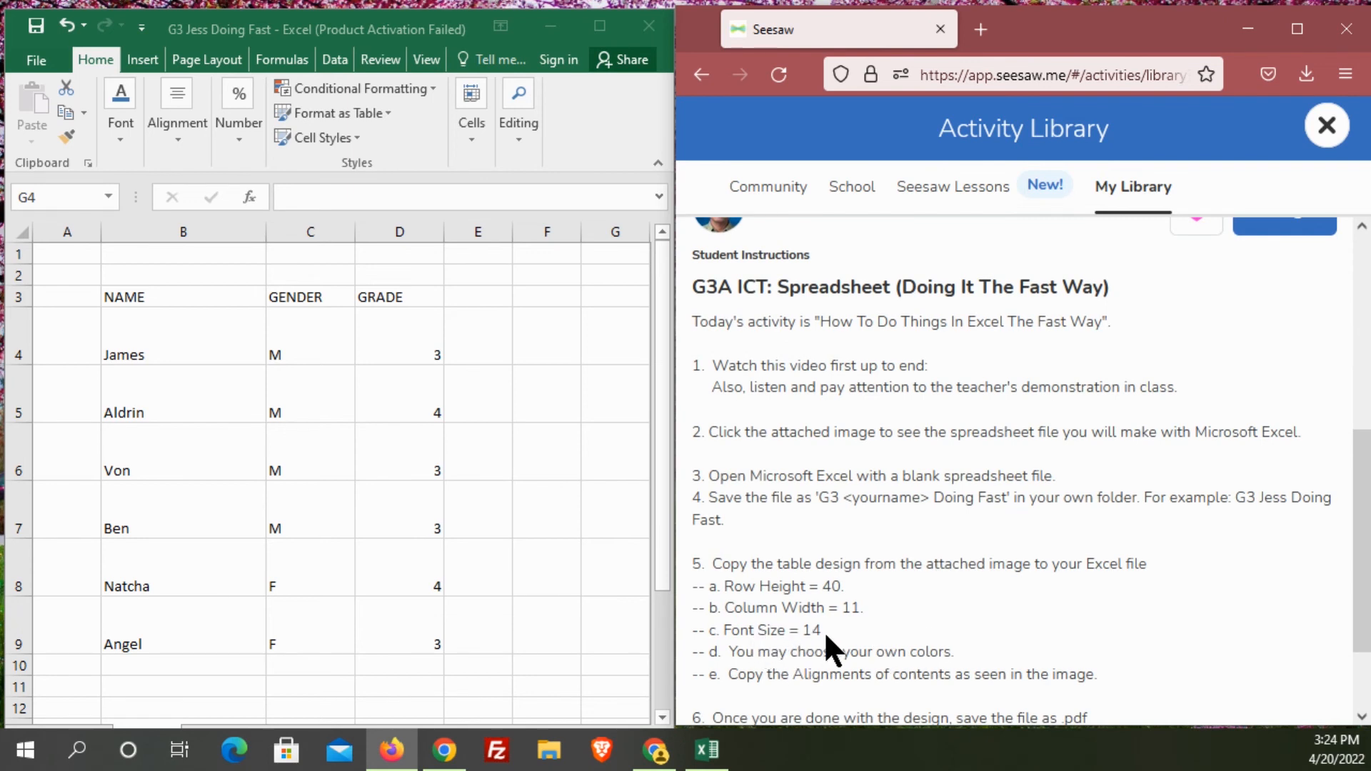
scroll(947, 614, "up", 5)
left_click(901, 435)
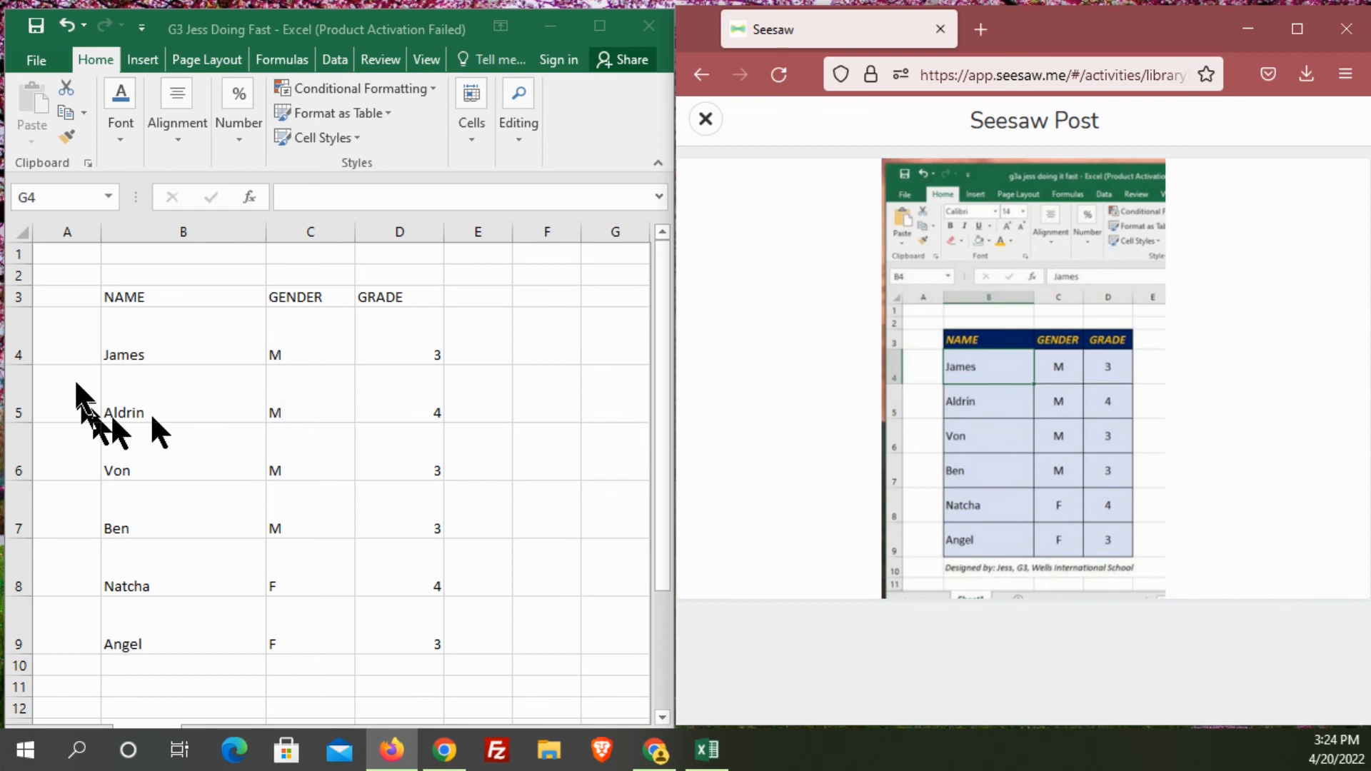
Widen the Excel window and set the font size of the header cells B3, C3 and D3 to 14 one by one
left_click(122, 297)
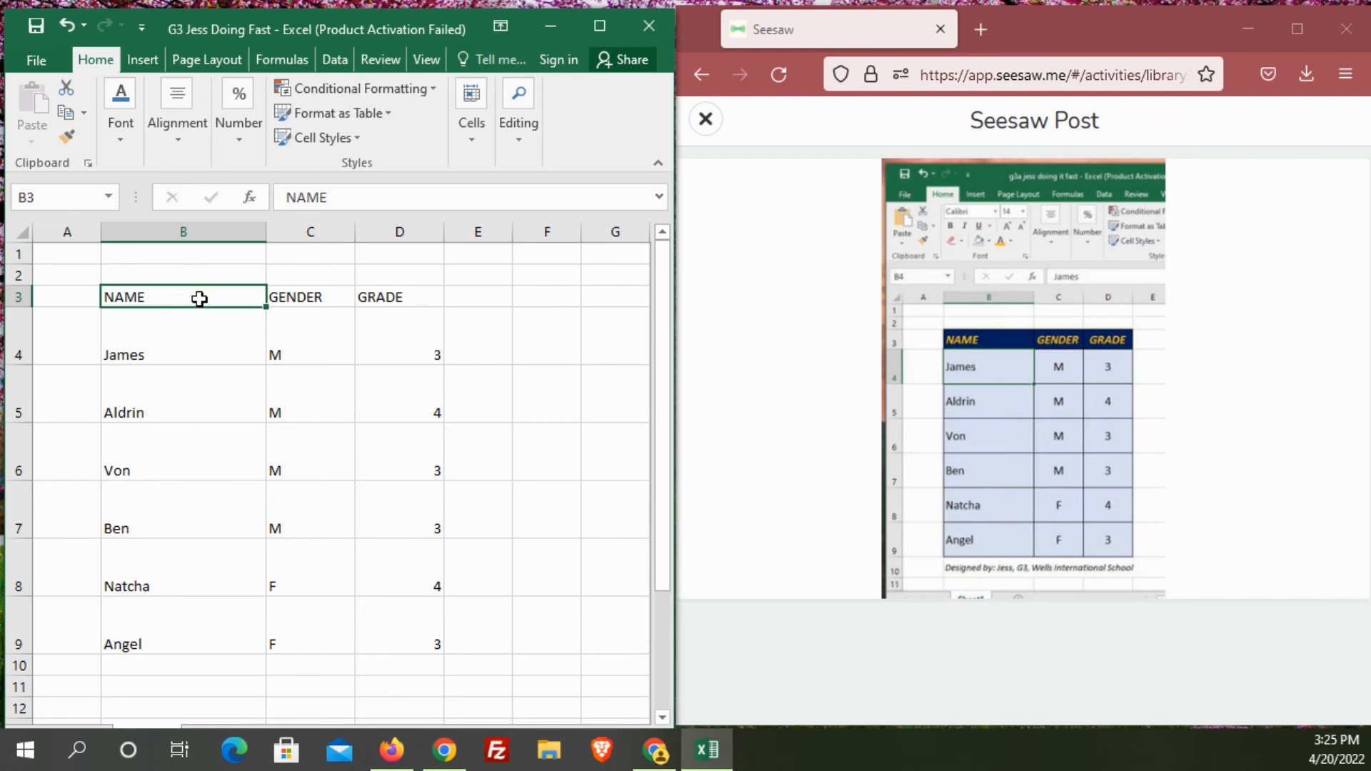
left_click_drag(675, 160, 865, 159)
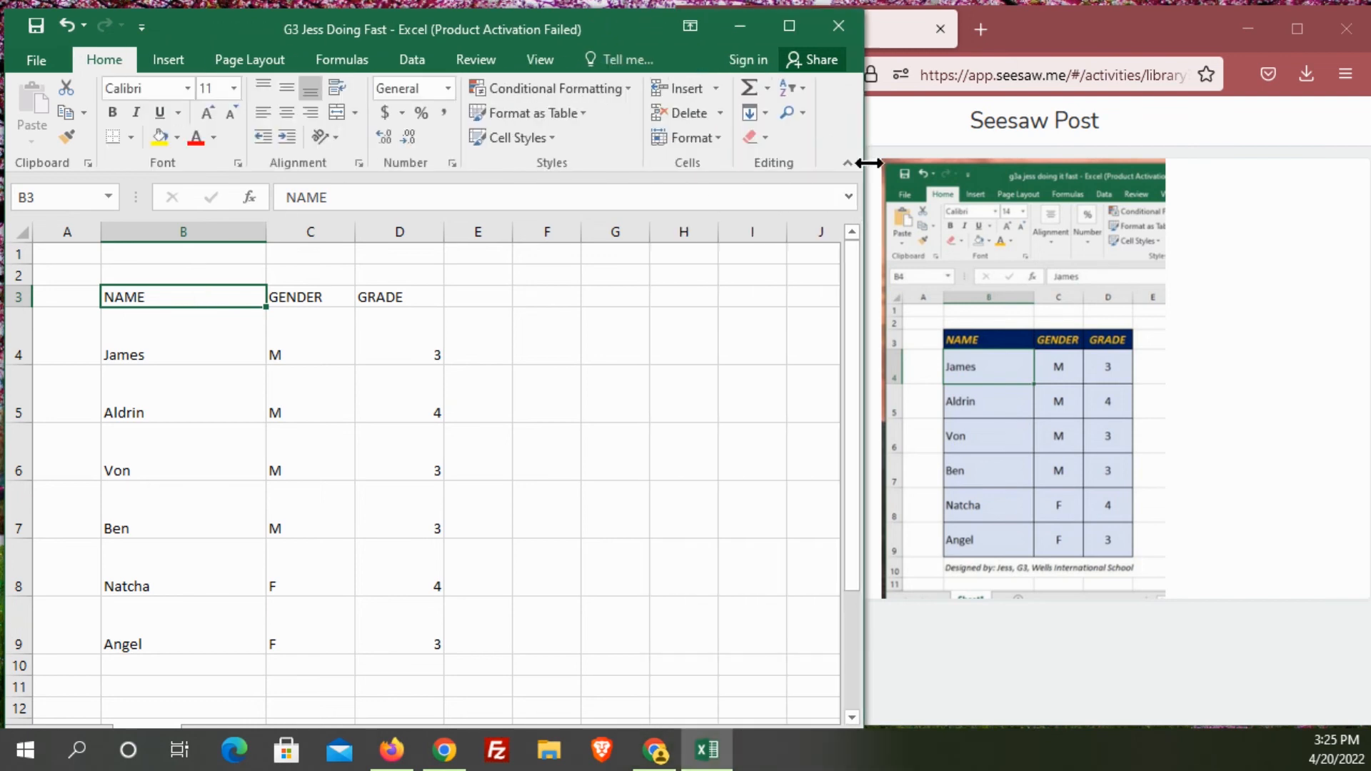
left_click(234, 88)
left_click(210, 220)
left_click(317, 306)
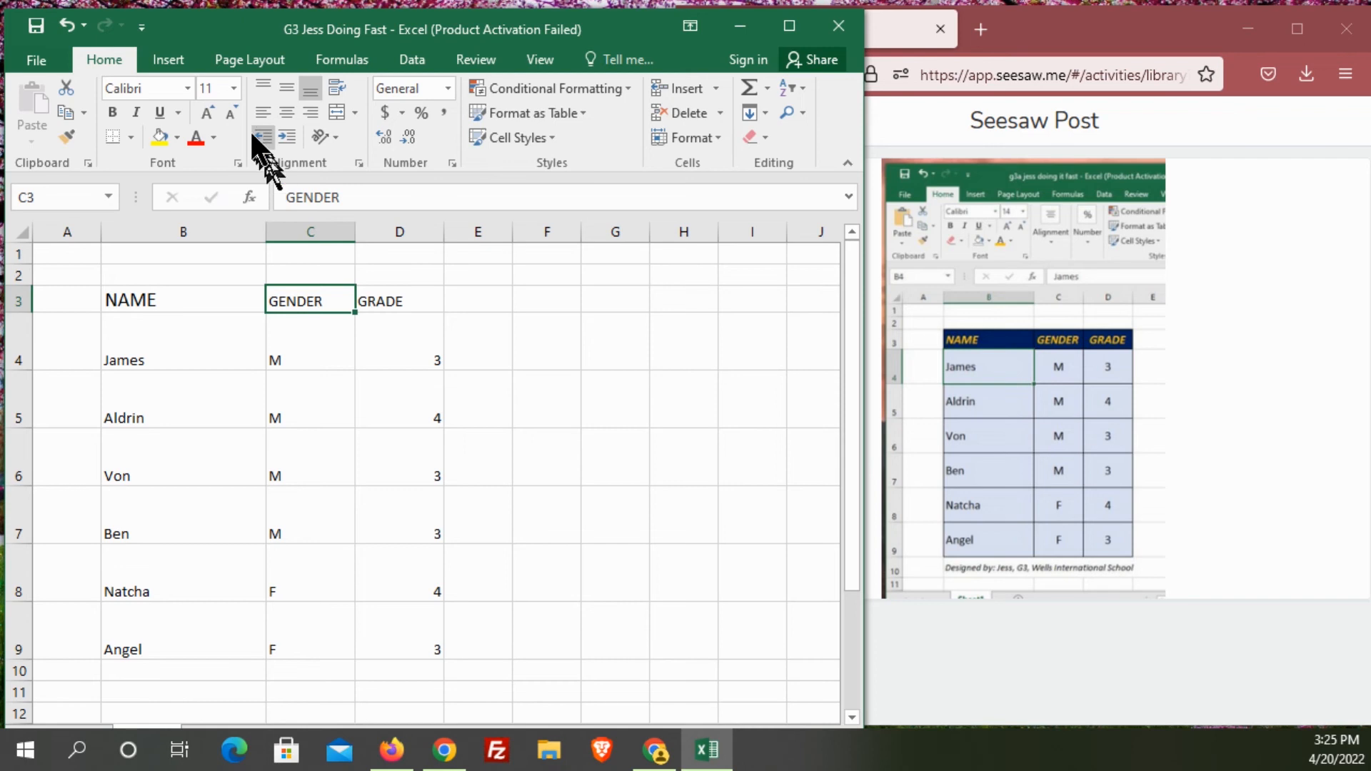
left_click(233, 87)
left_click(214, 220)
left_click(376, 304)
left_click(234, 88)
left_click(210, 214)
left_click(377, 443)
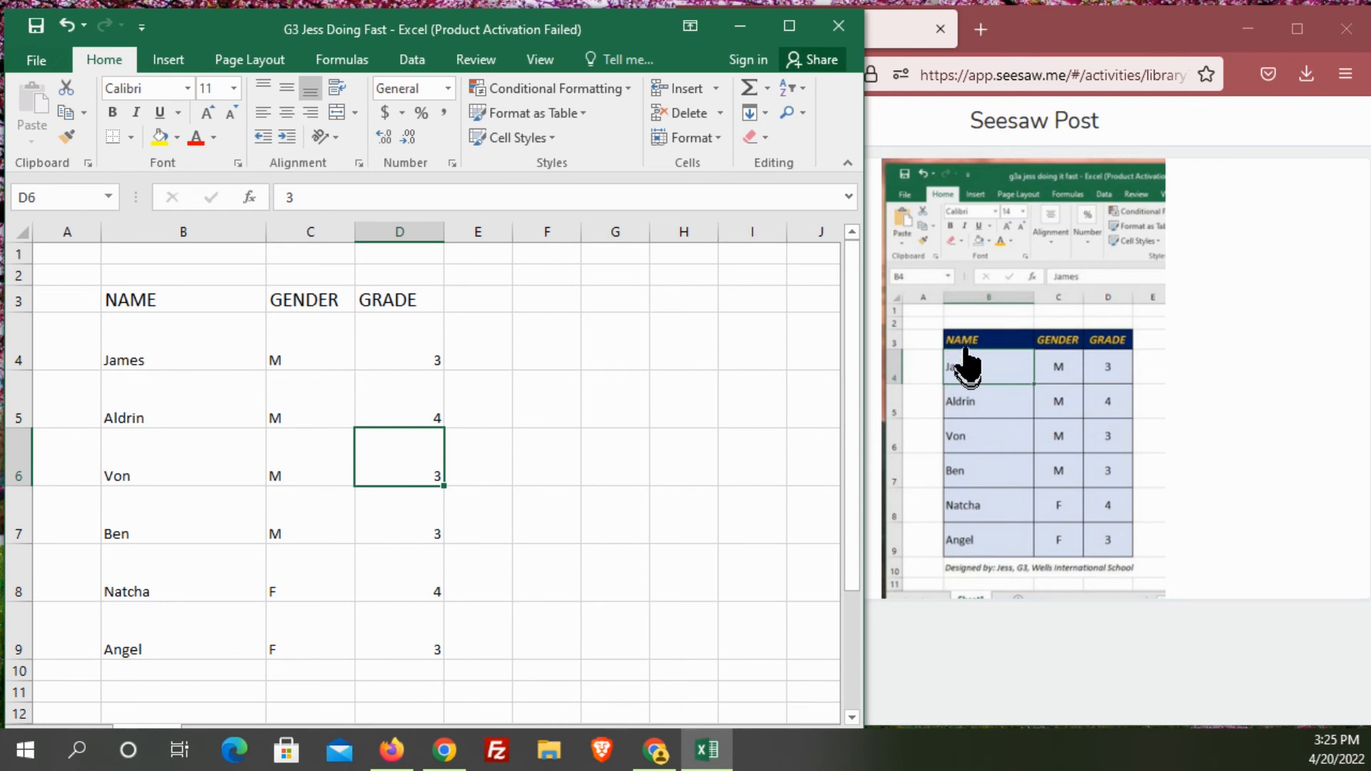
Set the font size of the whole table, cells B3 to D9, to 14
left_click(146, 302)
left_click_drag(145, 302, 392, 633)
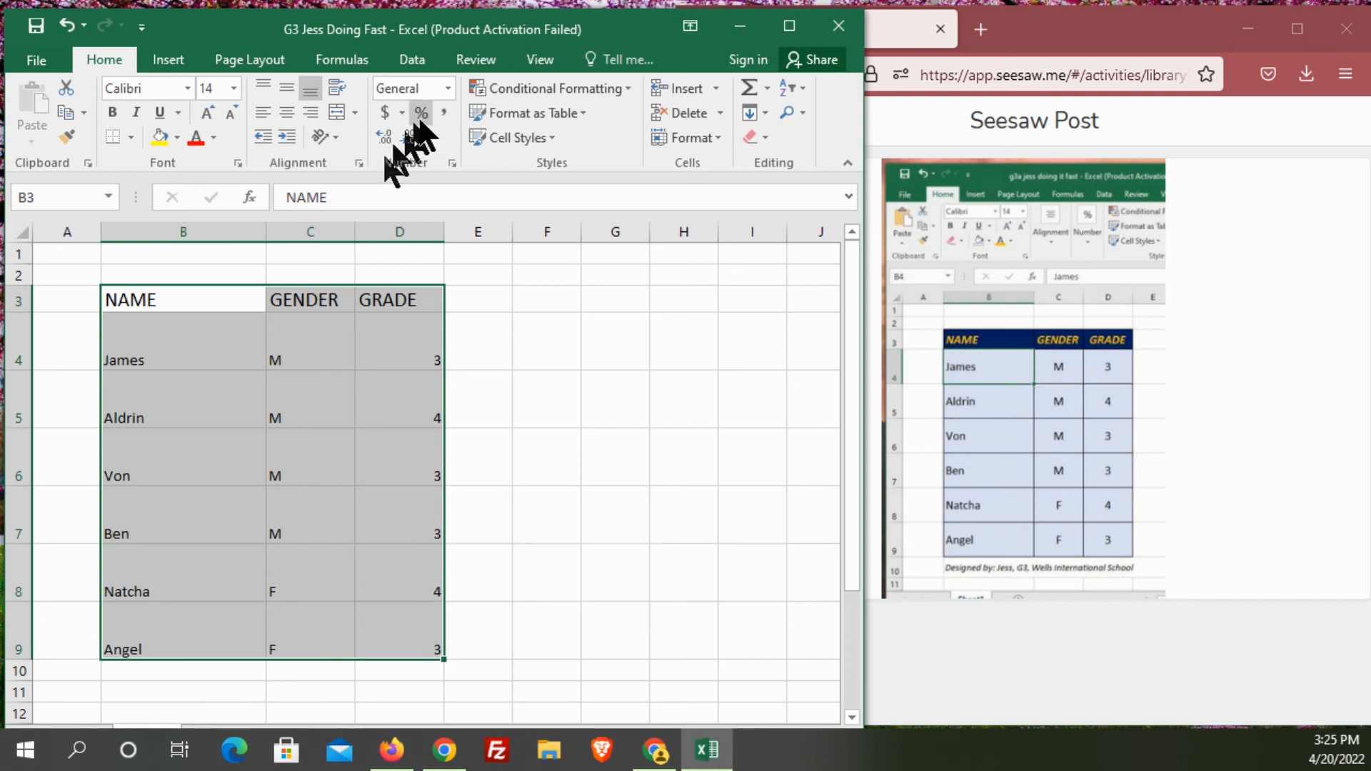
left_click(234, 87)
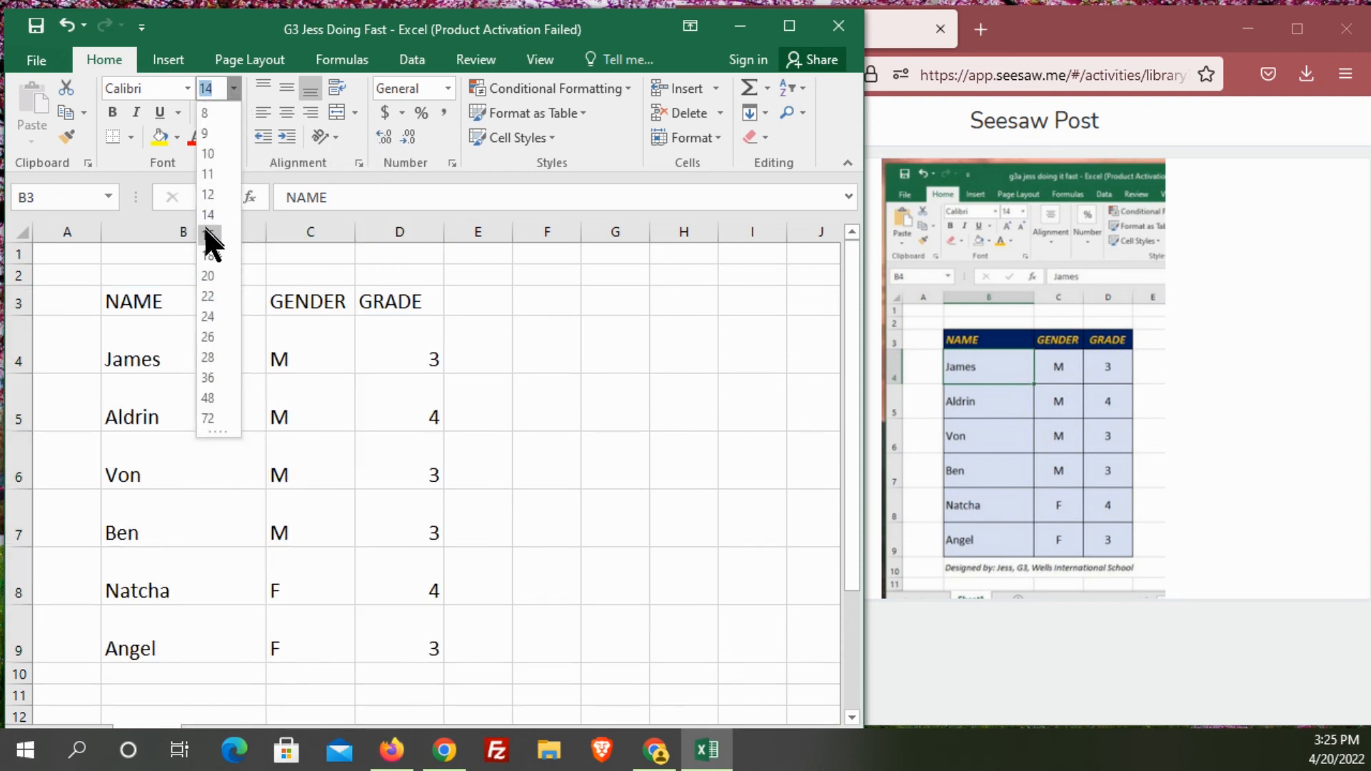
left_click(204, 212)
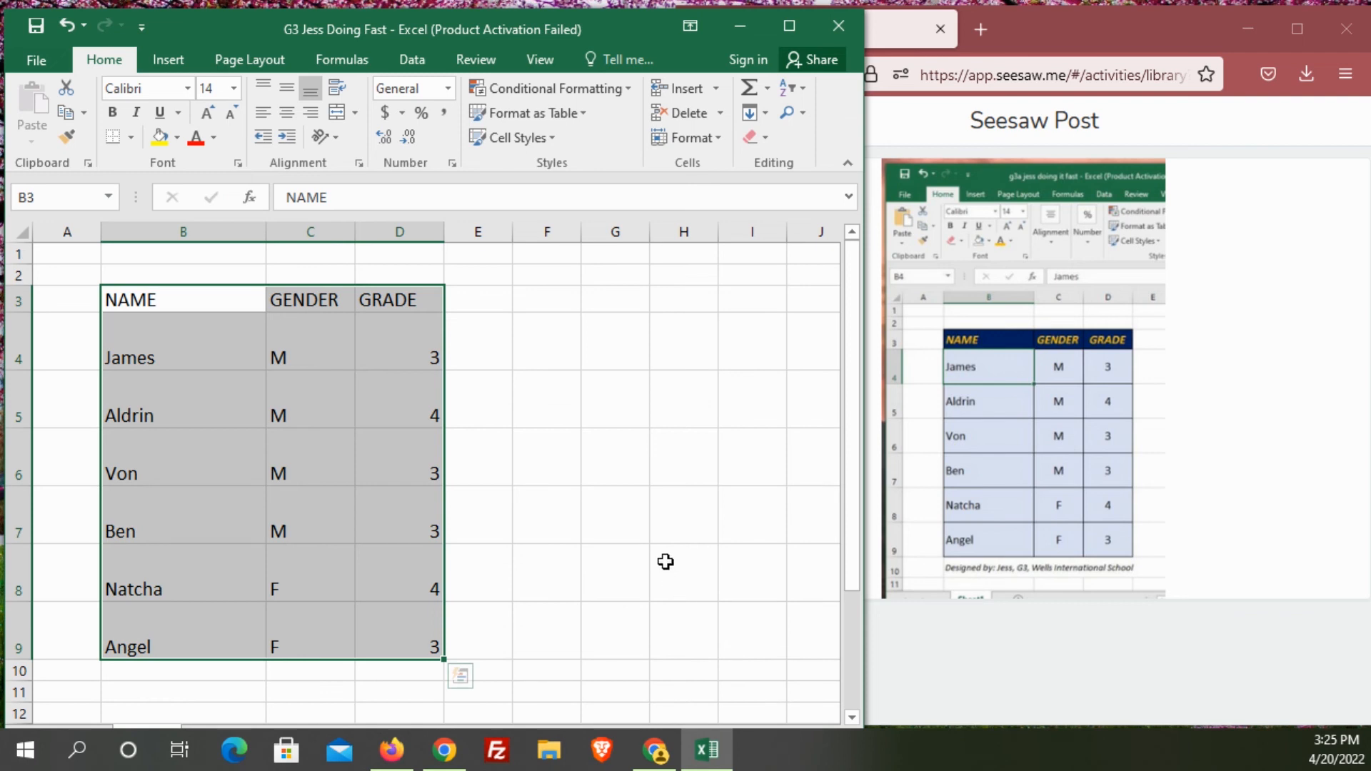
left_click(665, 562)
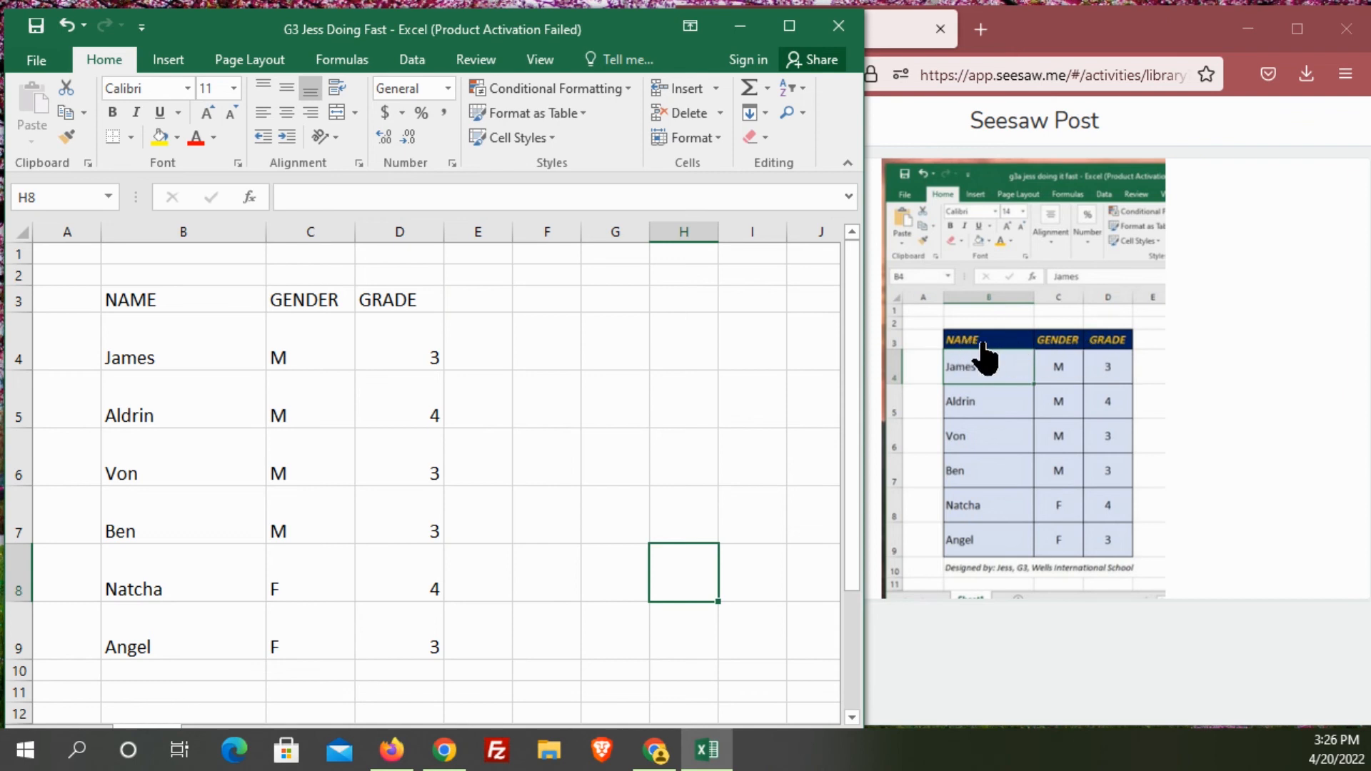
Italicize the NAME and GENDER headers in B3 and C3 individually
left_click(167, 304)
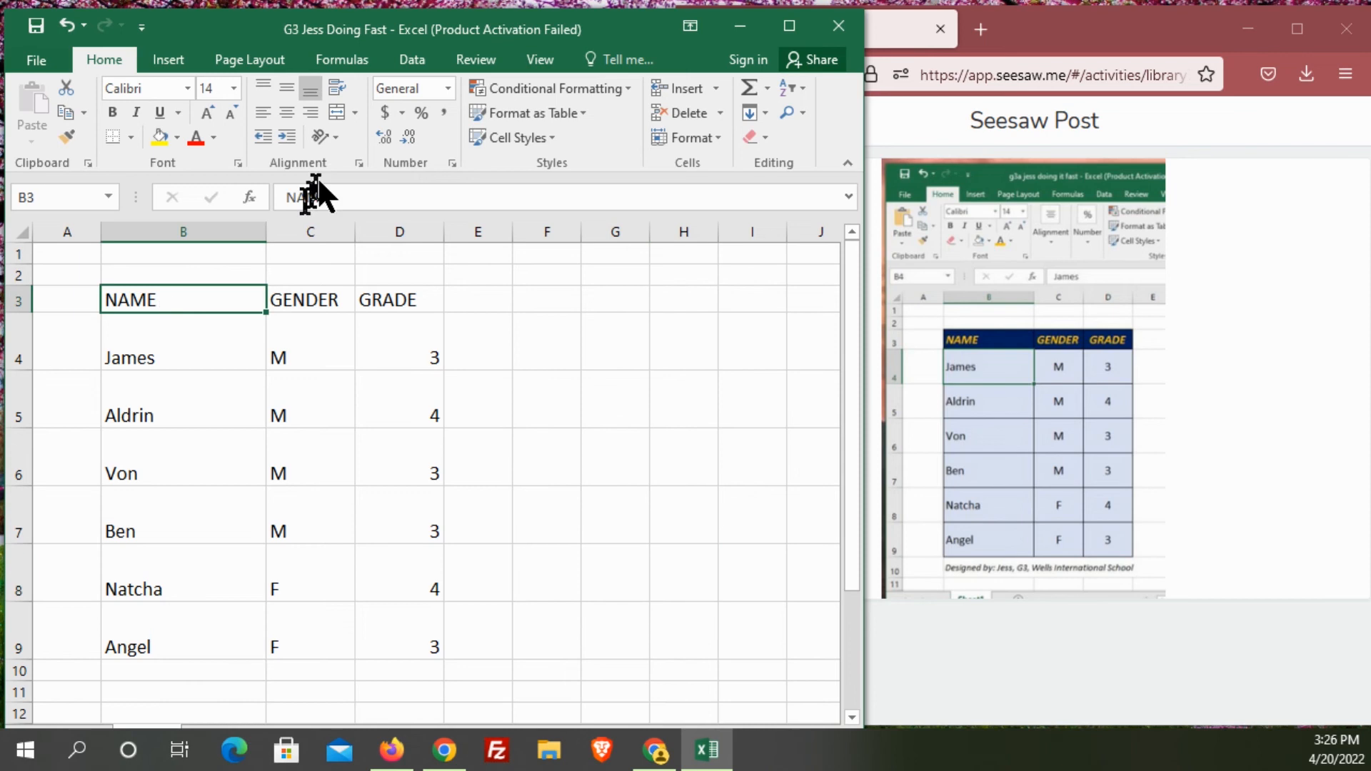
left_click(135, 112)
left_click(319, 316)
left_click(306, 297)
left_click(136, 113)
left_click(525, 407)
Make the three header cells B3 to D3 italic and bold together
left_click_drag(194, 301, 402, 305)
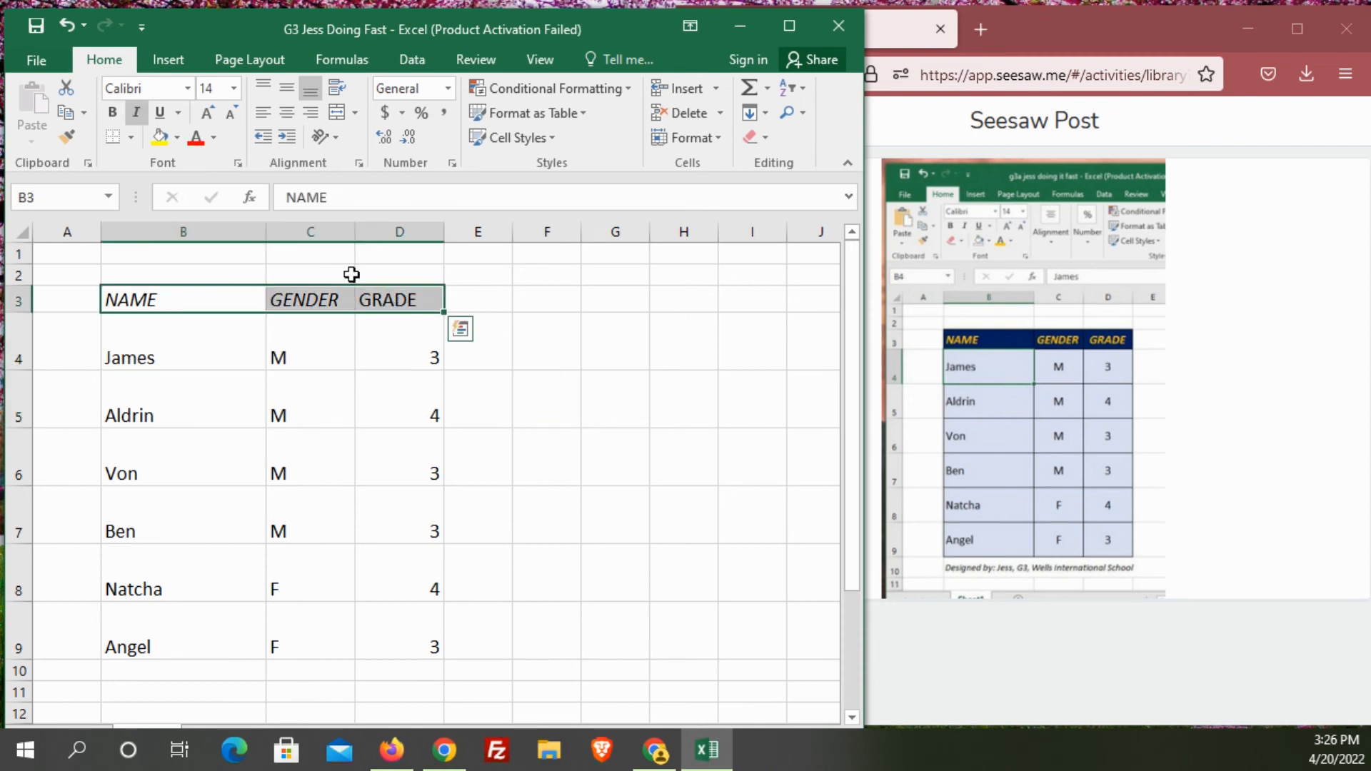
left_click(128, 112)
left_click(129, 112)
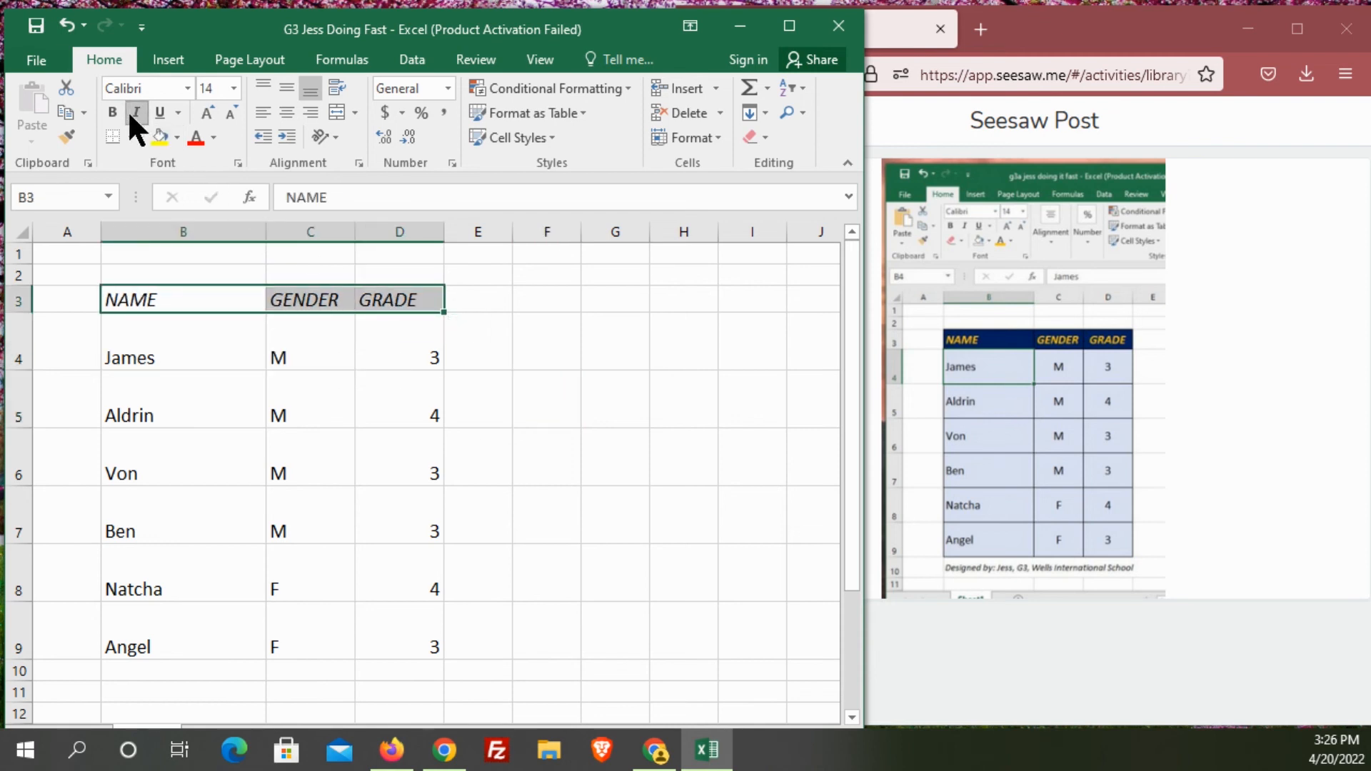
left_click(130, 114)
left_click(130, 114)
left_click(110, 113)
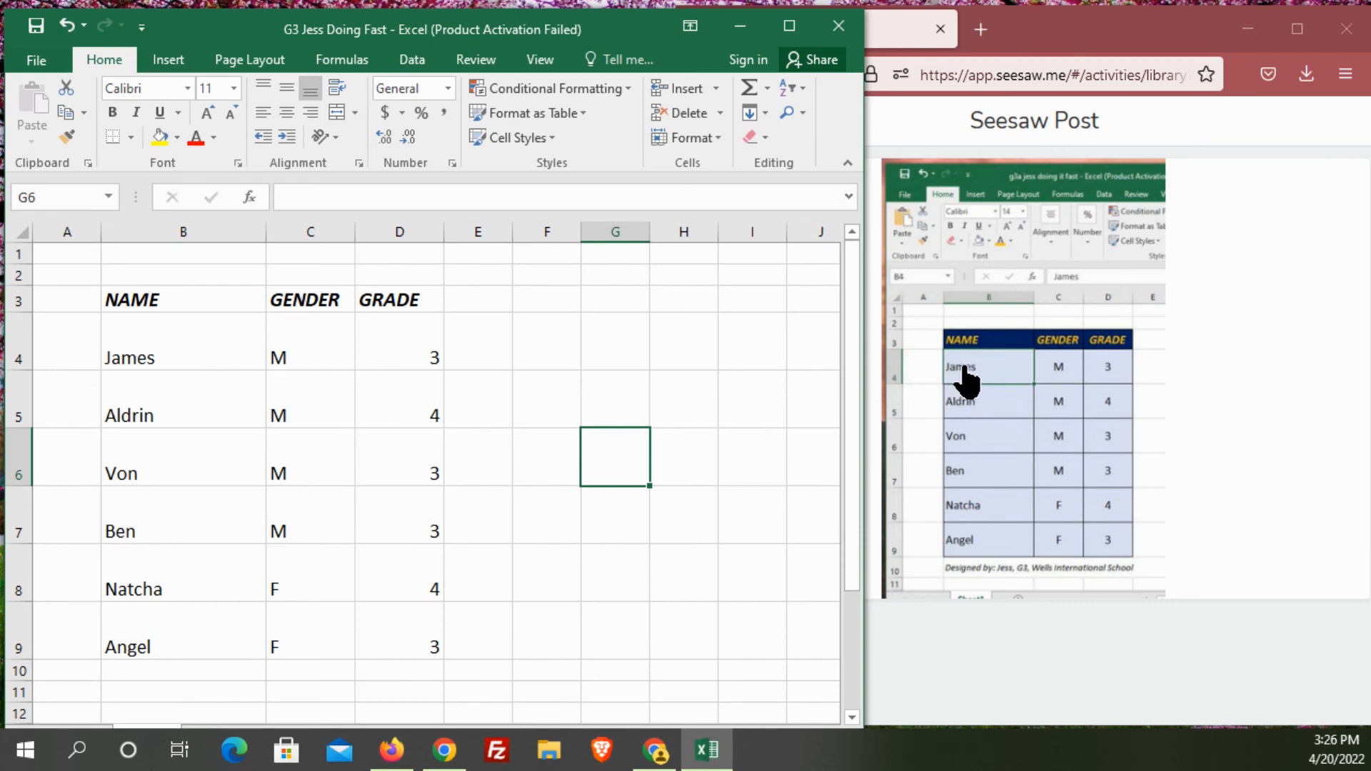
Vertically center the names in B4, B5 and B6 one at a time, with the name in B4 left-aligned
left_click(174, 352)
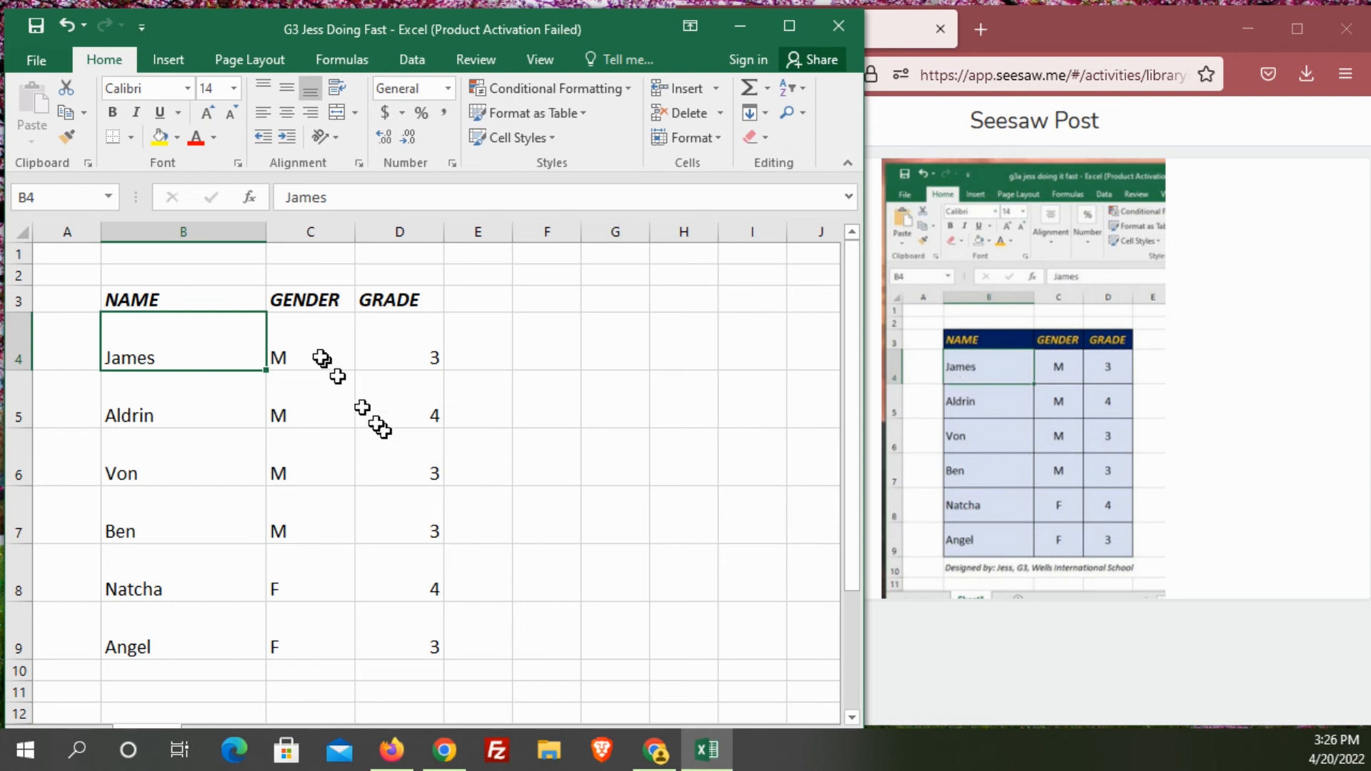
left_click(287, 114)
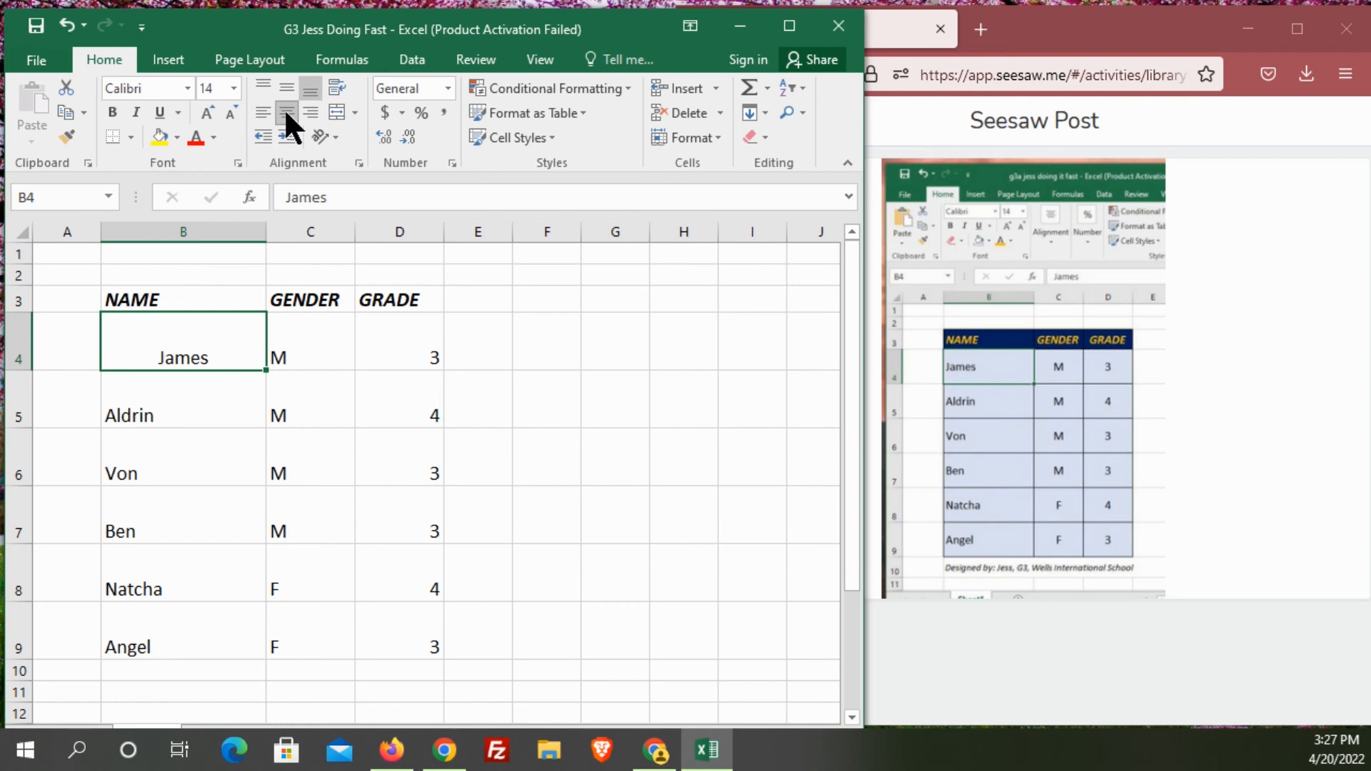
left_click(285, 87)
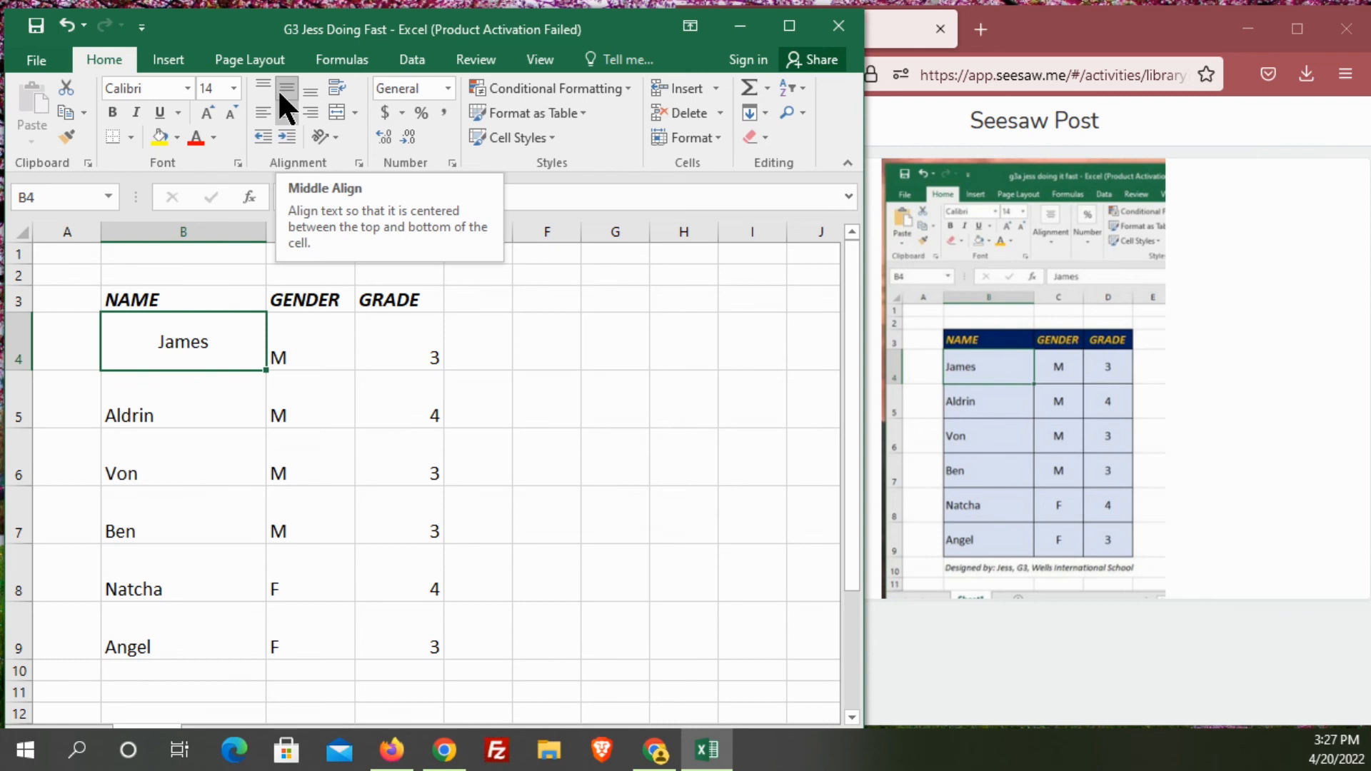
left_click(263, 112)
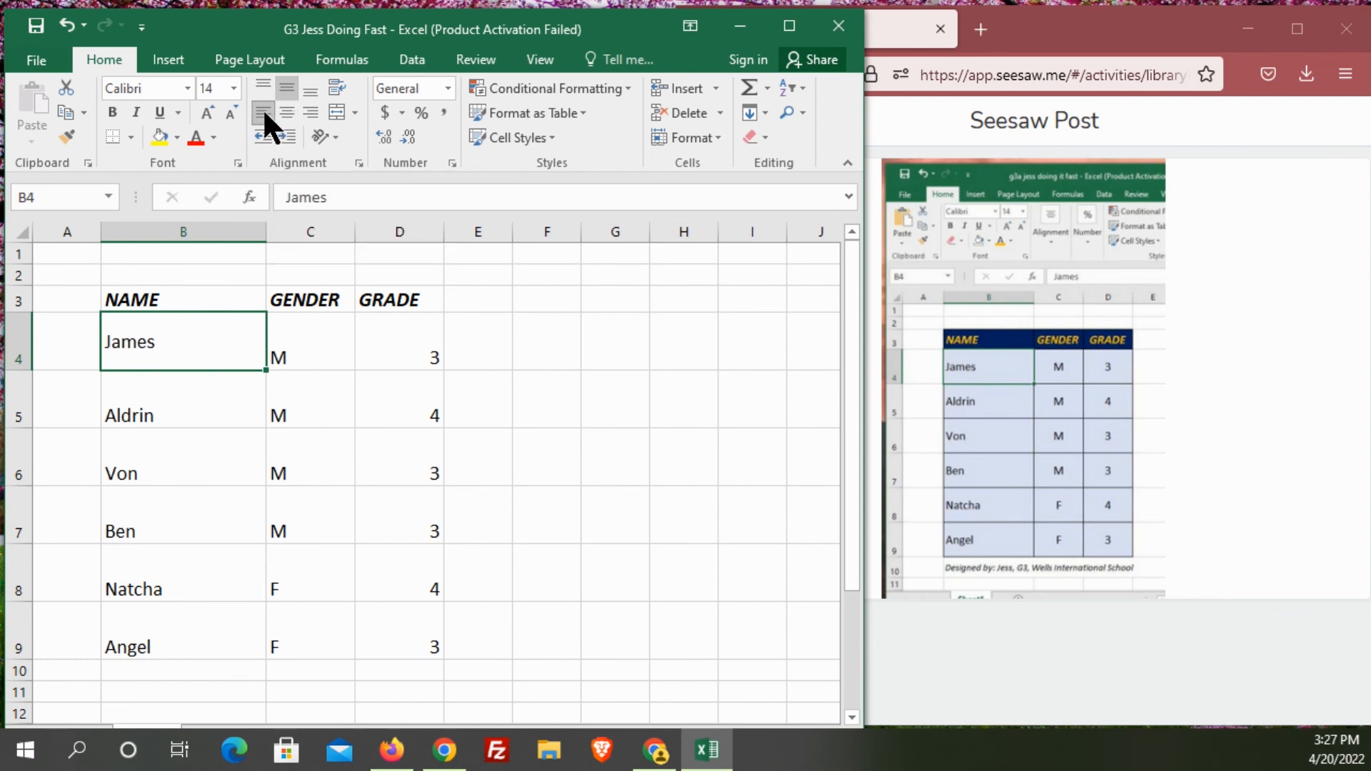
left_click(196, 397)
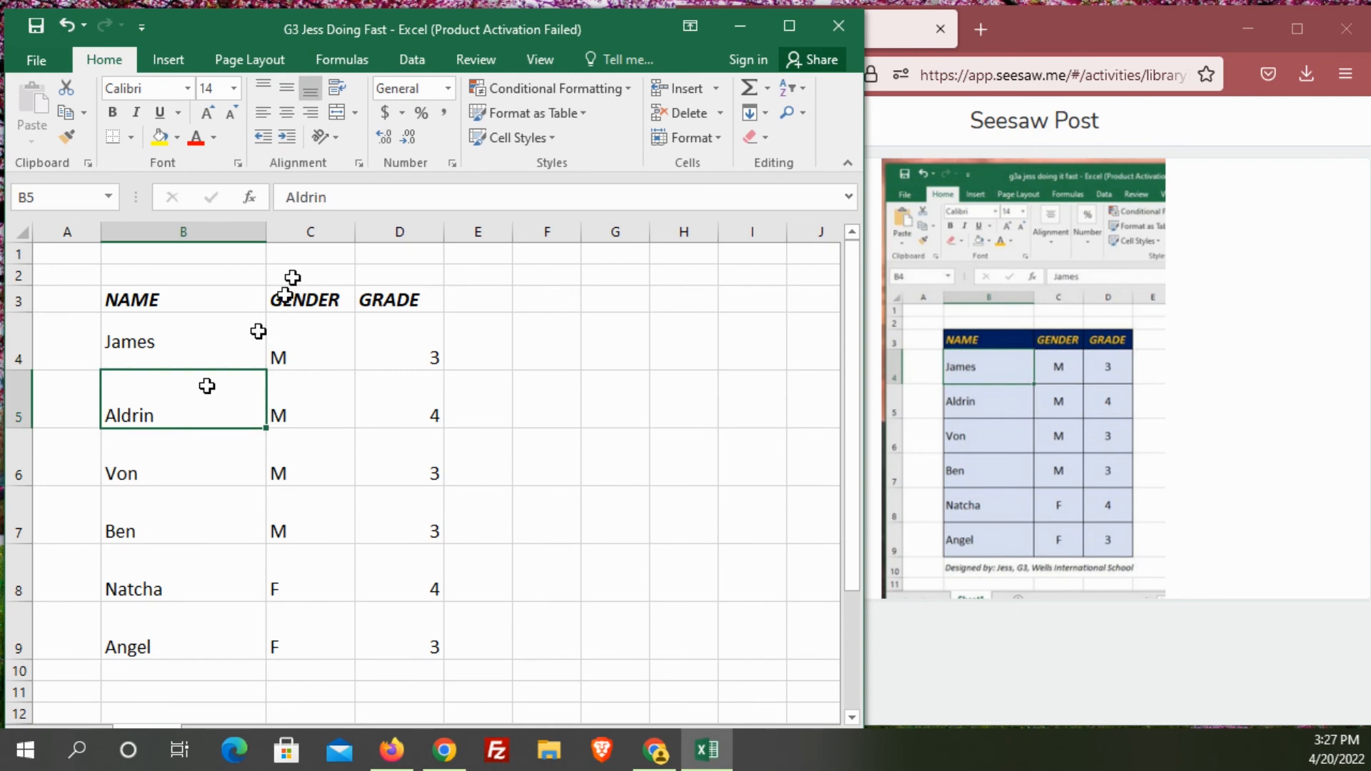
left_click(283, 86)
left_click(156, 473)
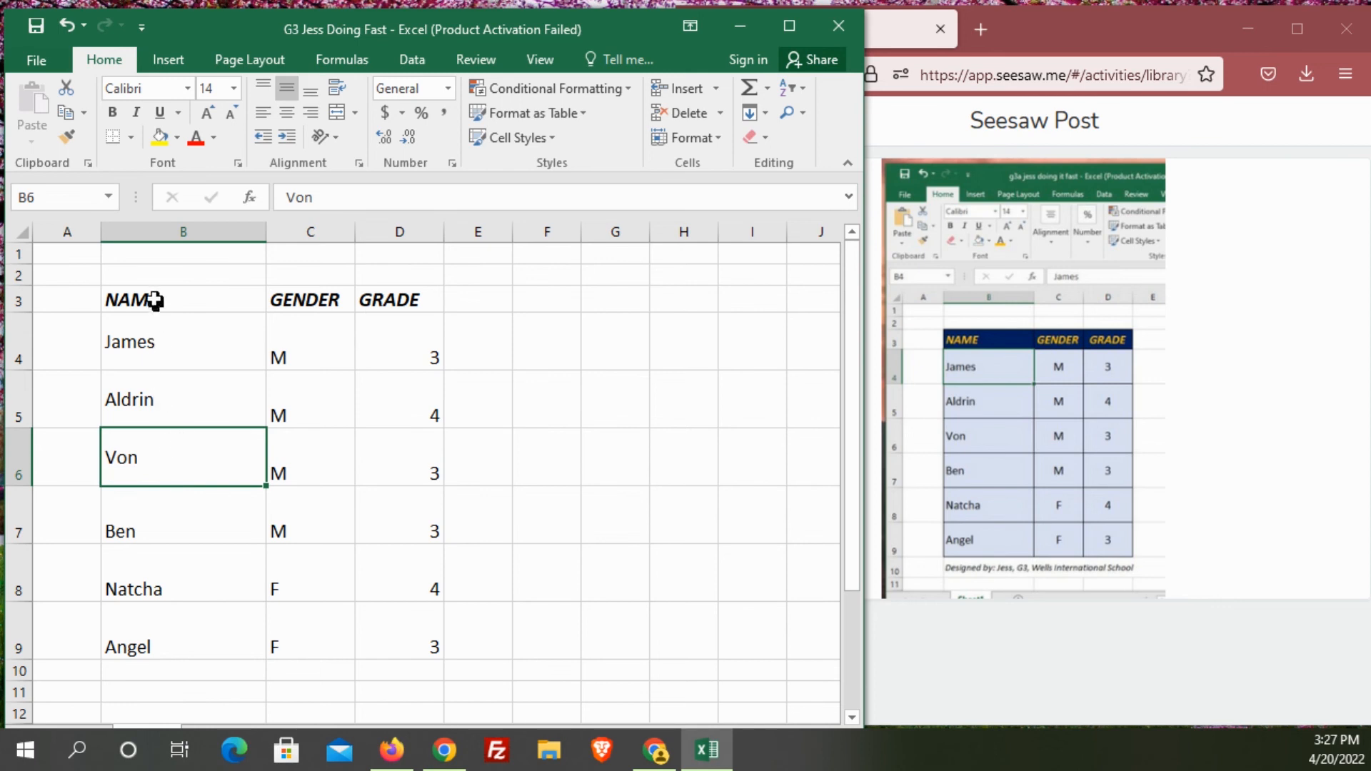
Vertically center the whole name column, cells B3 to B9, in one go
left_click_drag(154, 299, 143, 646)
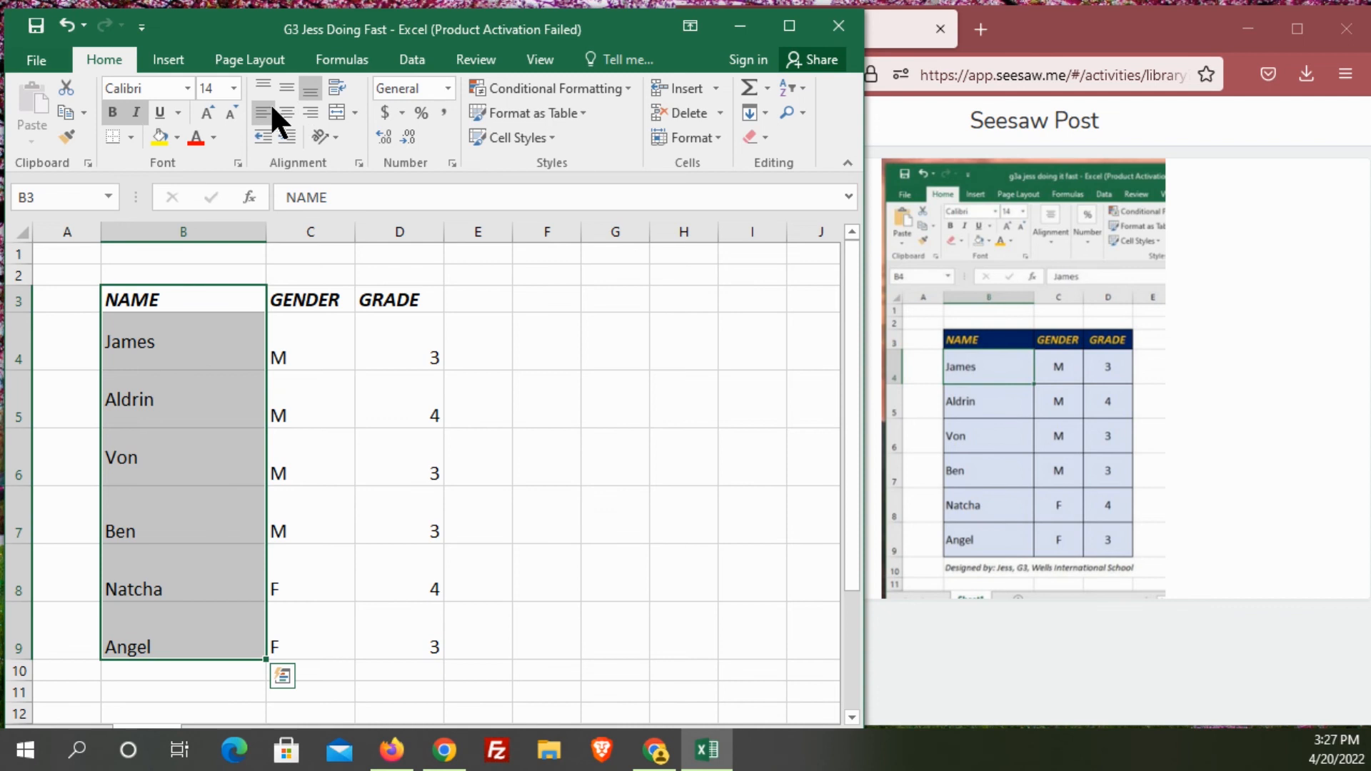
left_click(284, 89)
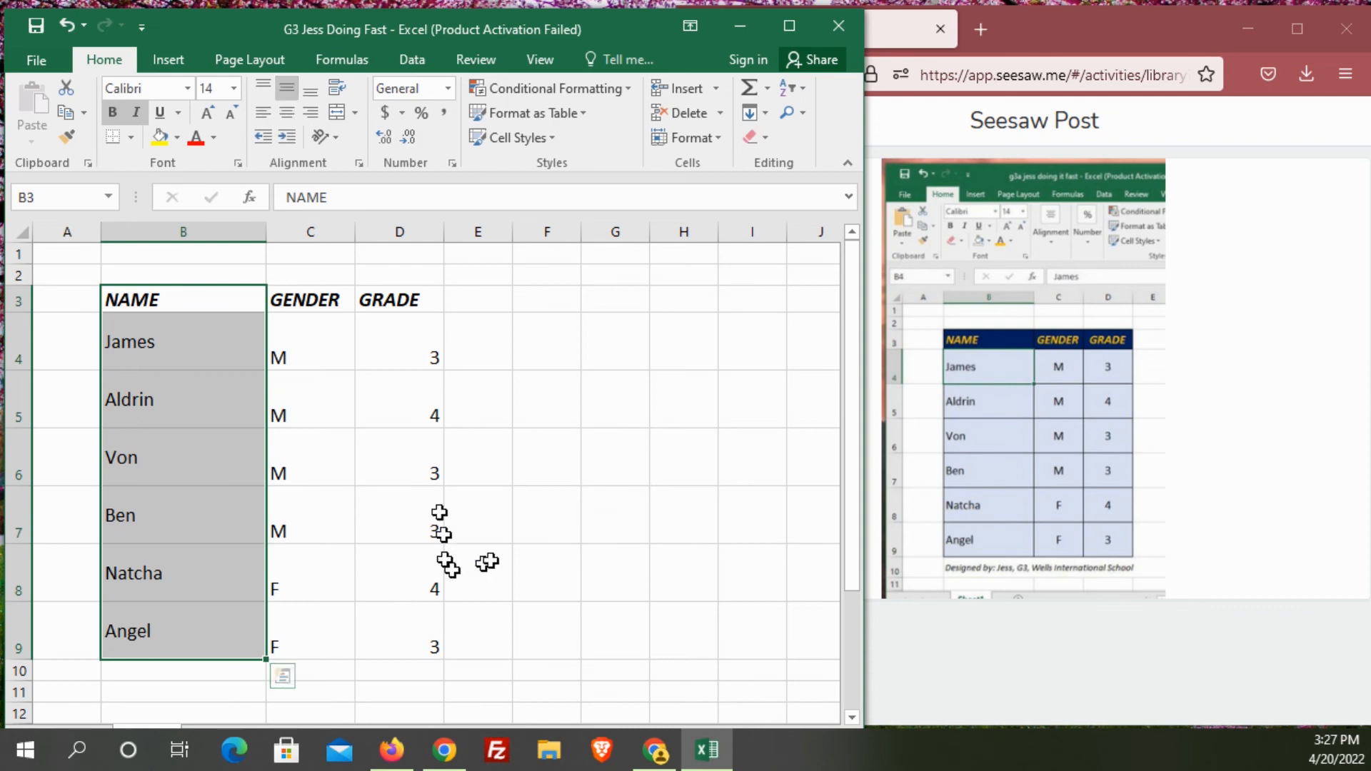
left_click_drag(432, 530, 513, 579)
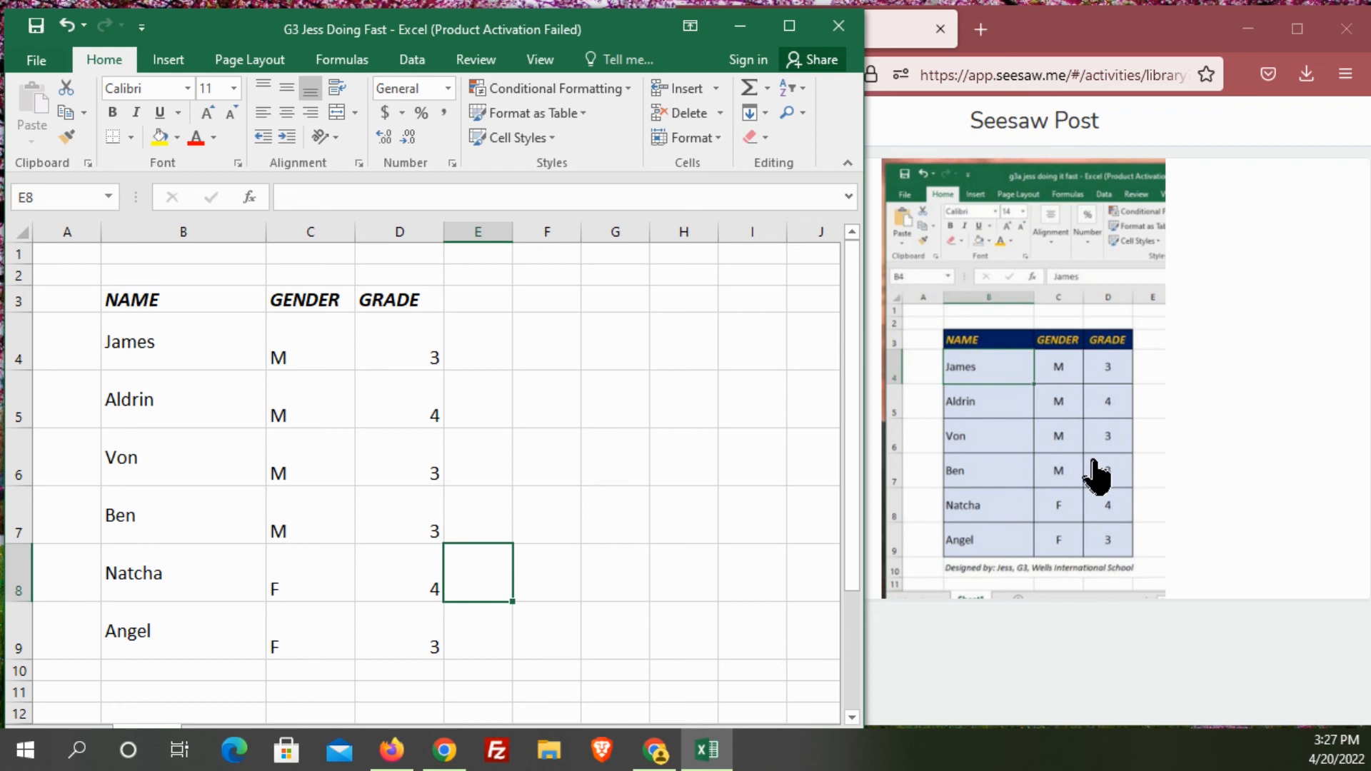
Center the gender and grade columns, cells C3 to D9, both horizontally and vertically
left_click(291, 361)
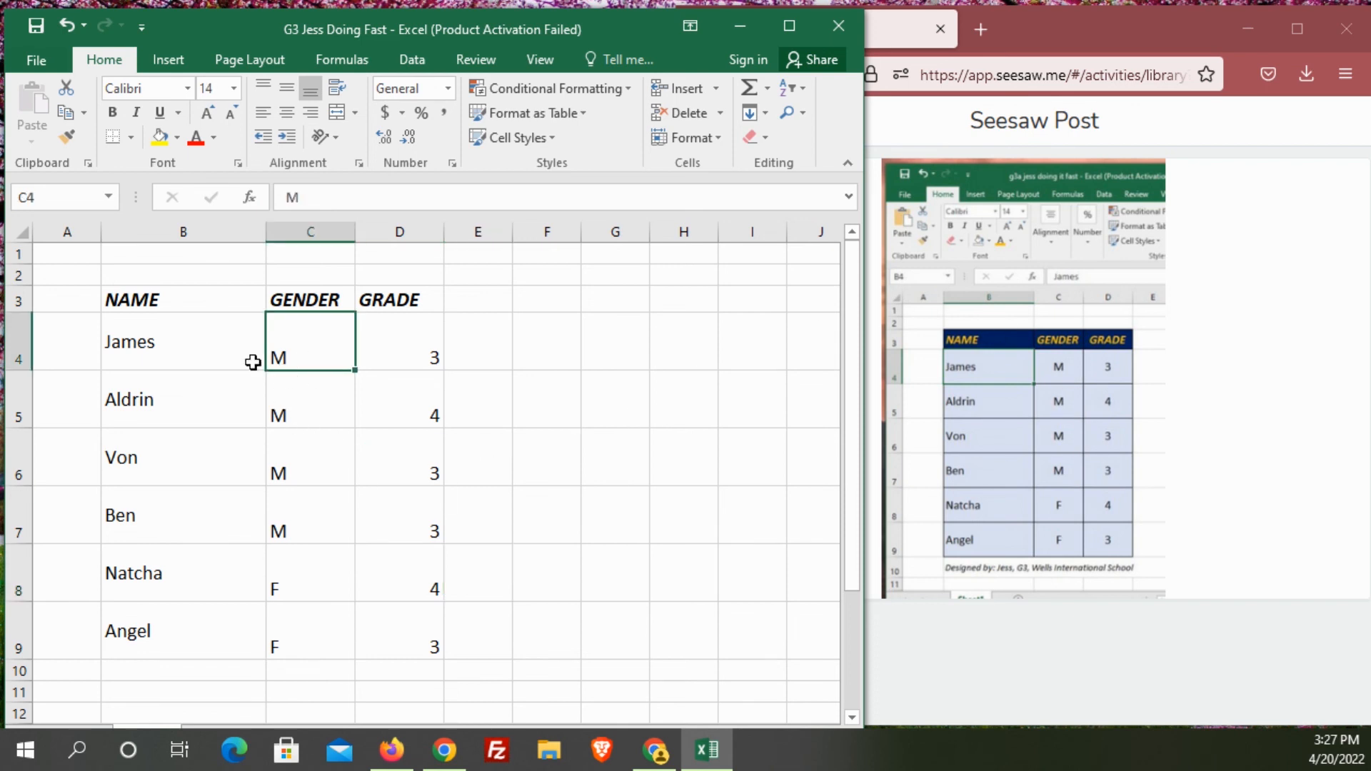
left_click_drag(294, 299, 408, 634)
left_click(460, 343)
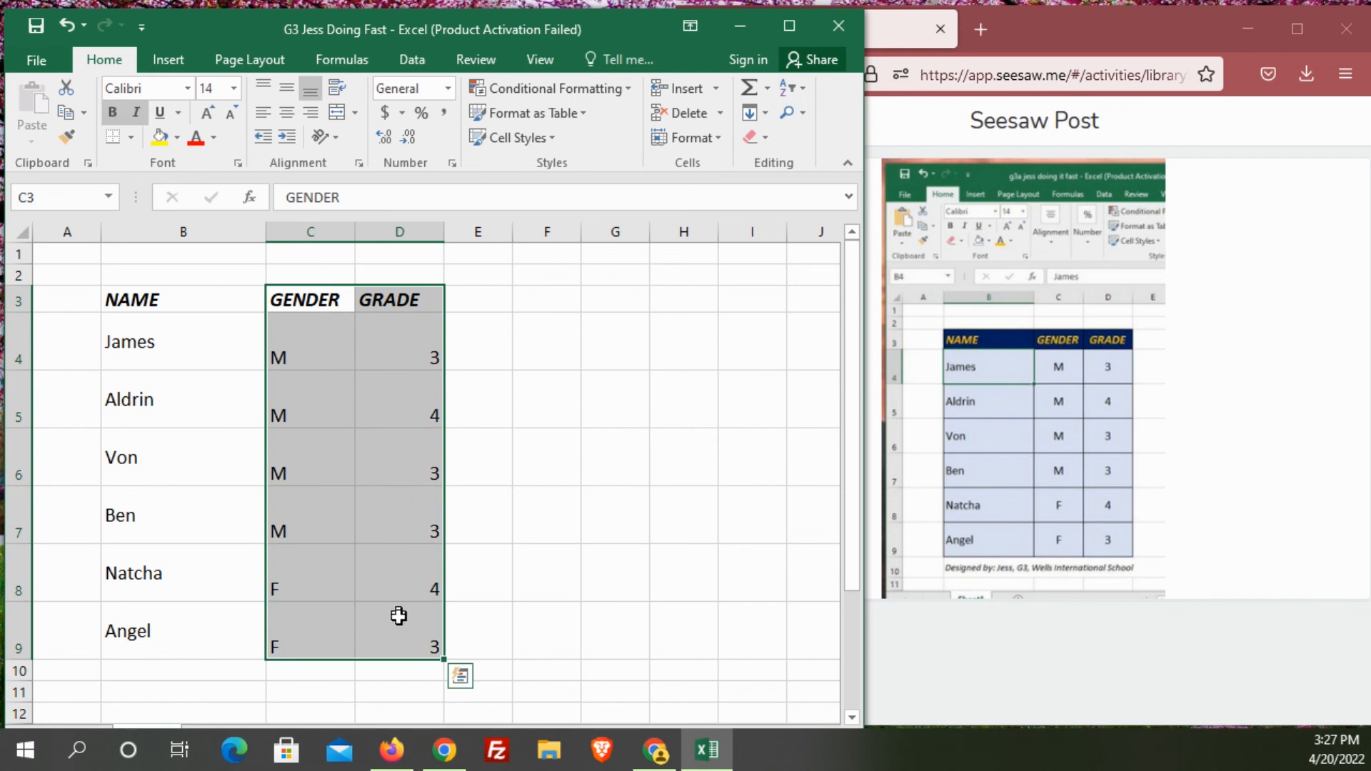
left_click(289, 113)
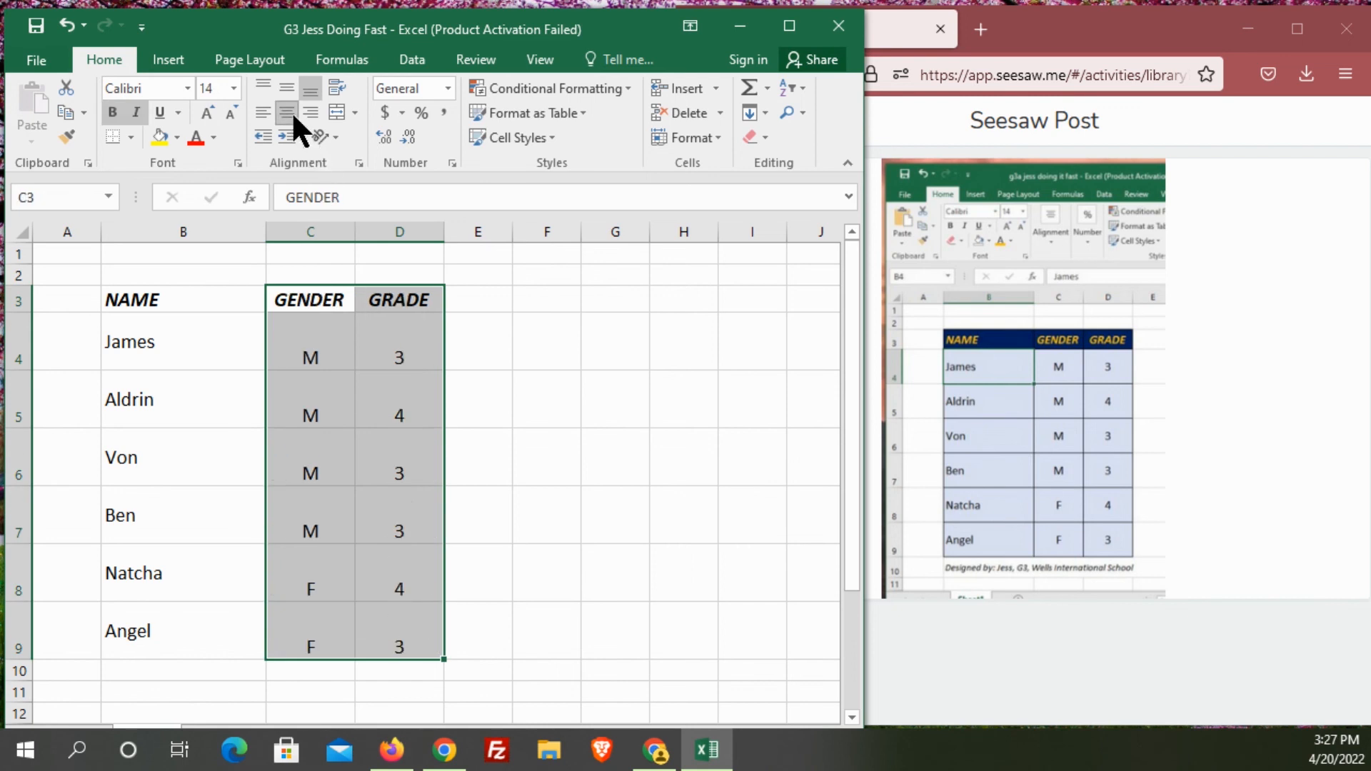
left_click(286, 88)
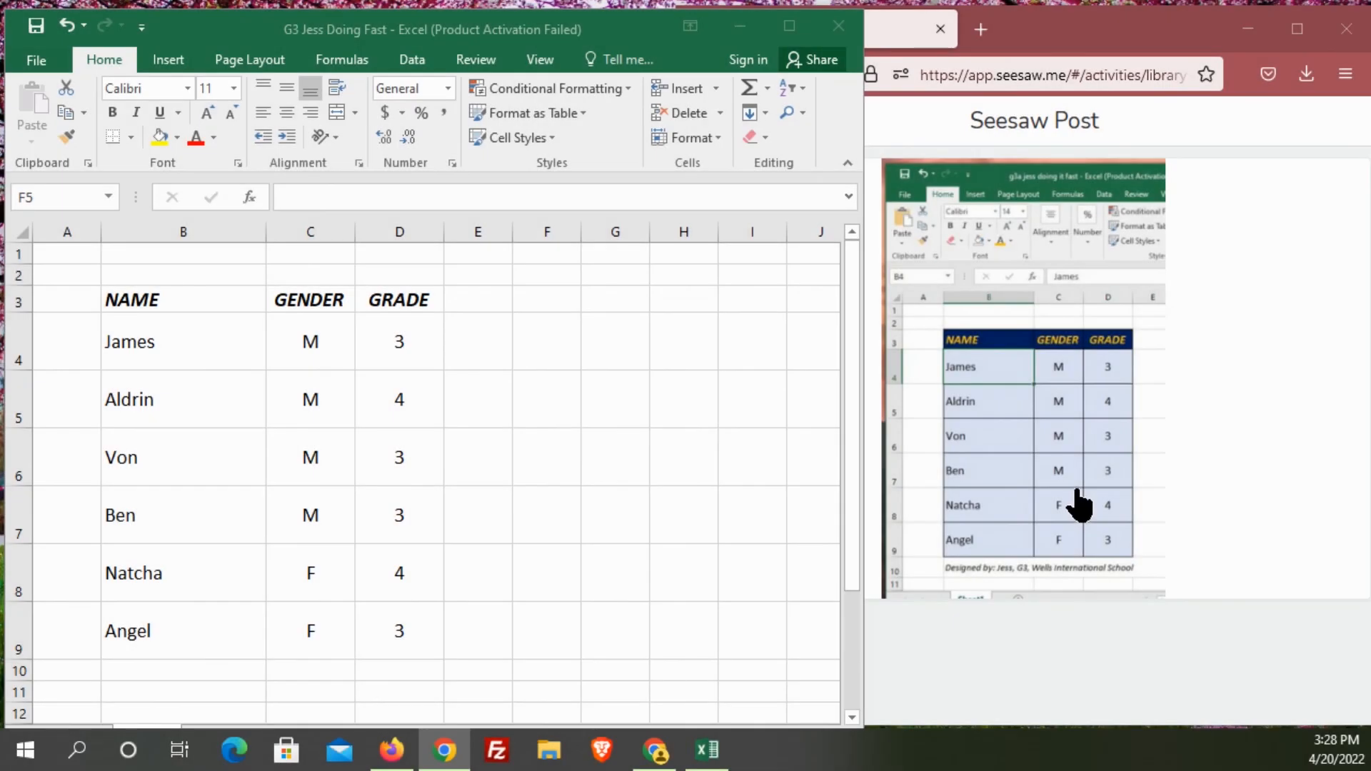
Fill the header cells B3 to D3 with standard dark blue, matching the activity picture
left_click(1196, 423)
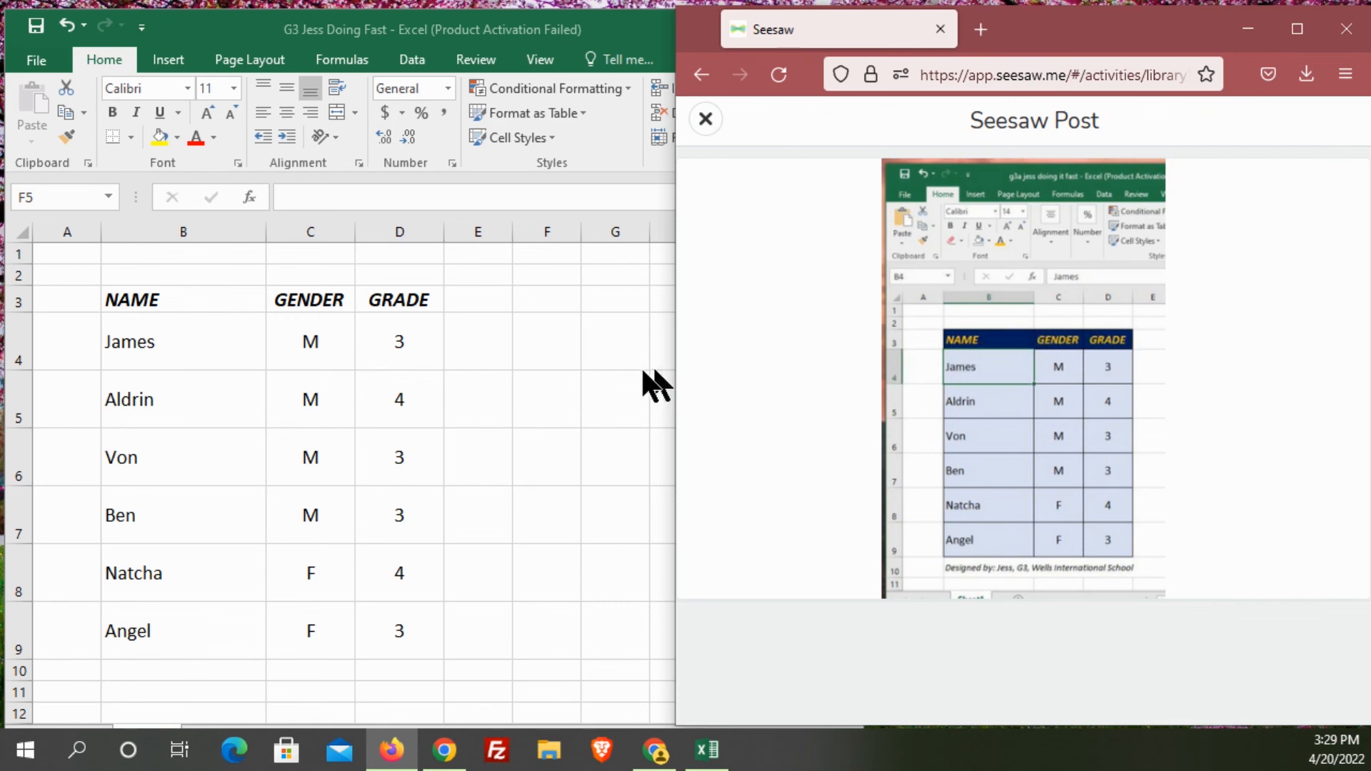
left_click(210, 305)
left_click_drag(178, 300, 398, 302)
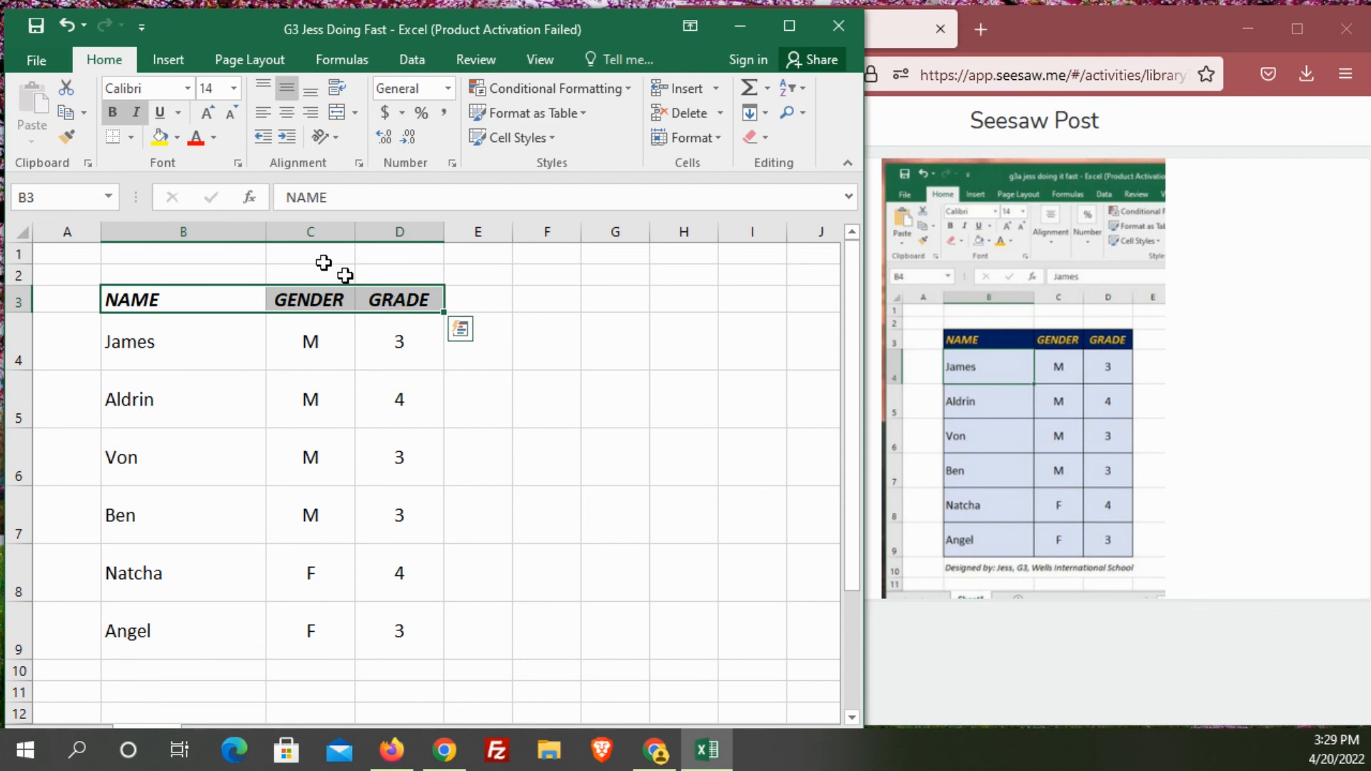
left_click(176, 138)
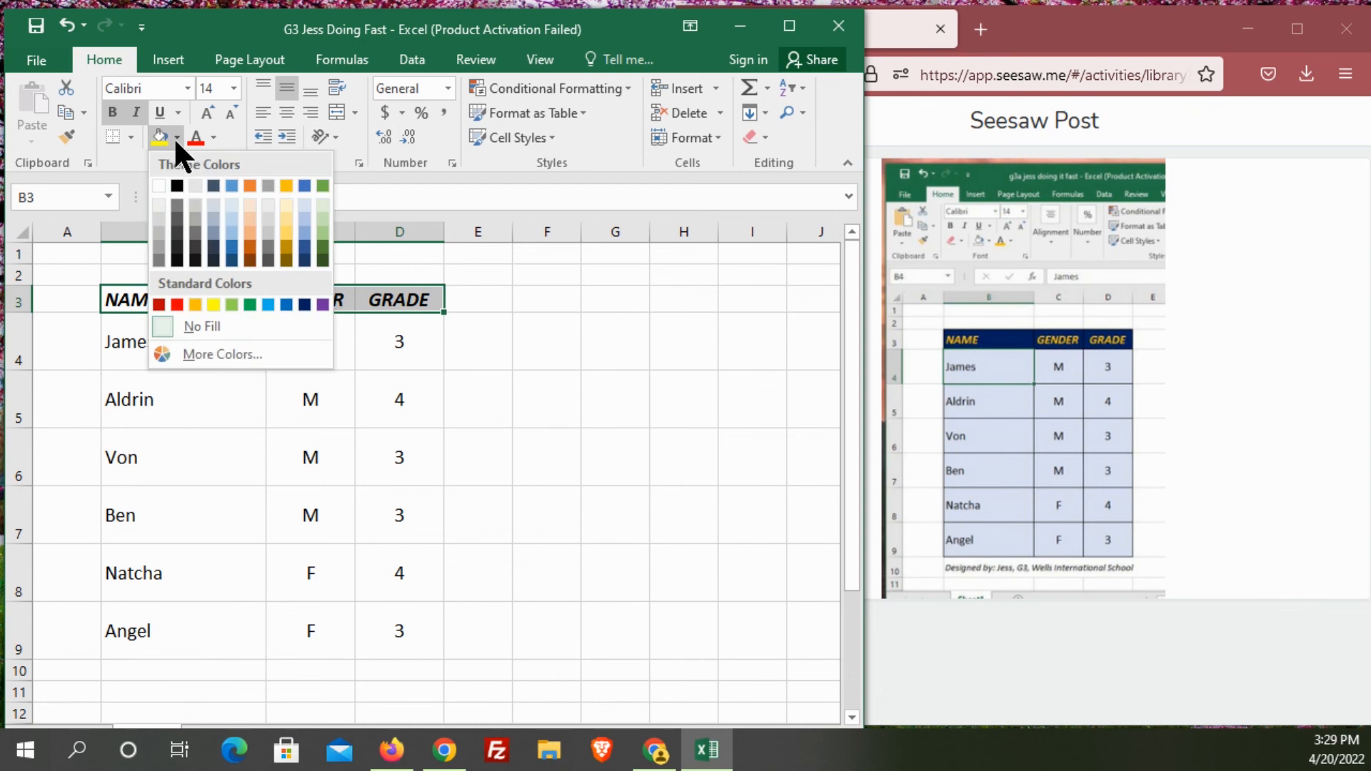
left_click(304, 305)
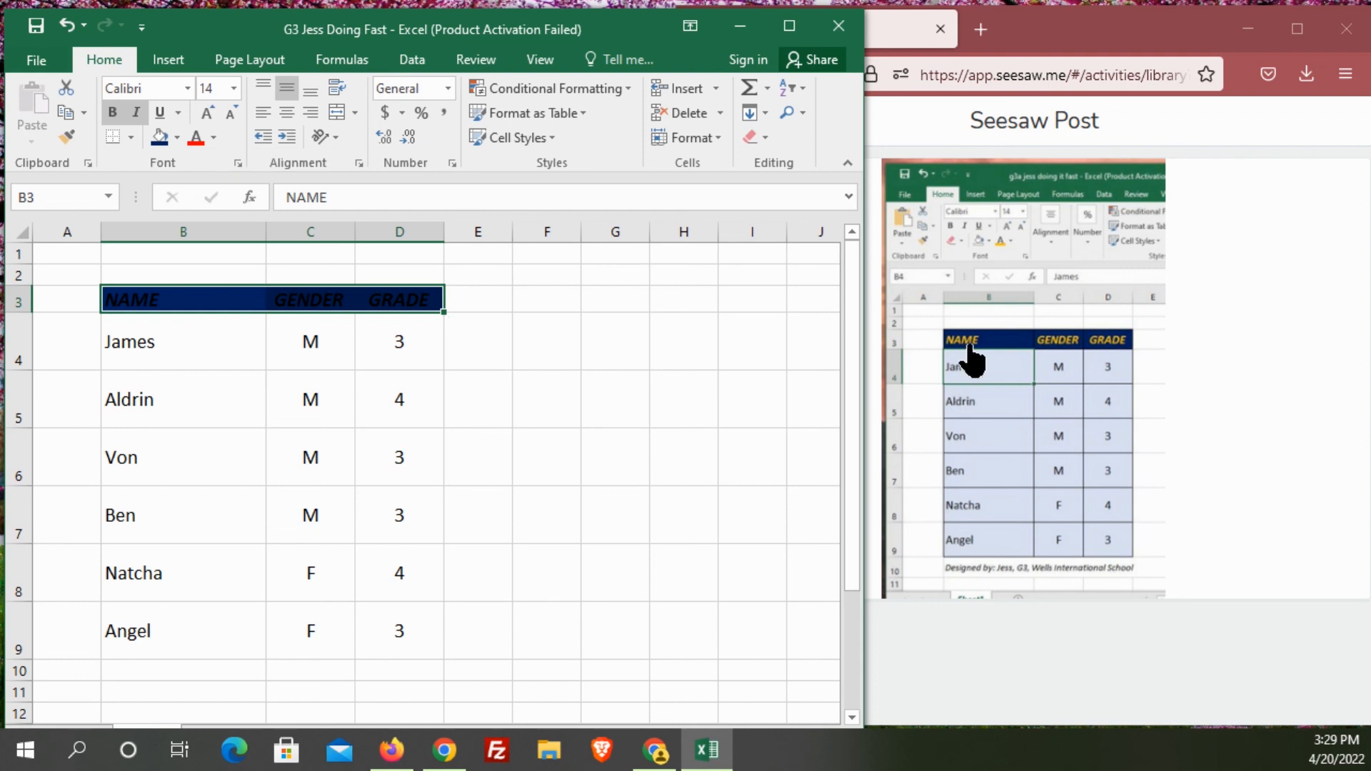
Change the font color of the header cells B3 to D3 to standard yellow
left_click_drag(444, 305, 487, 300)
left_click_drag(143, 300, 397, 312)
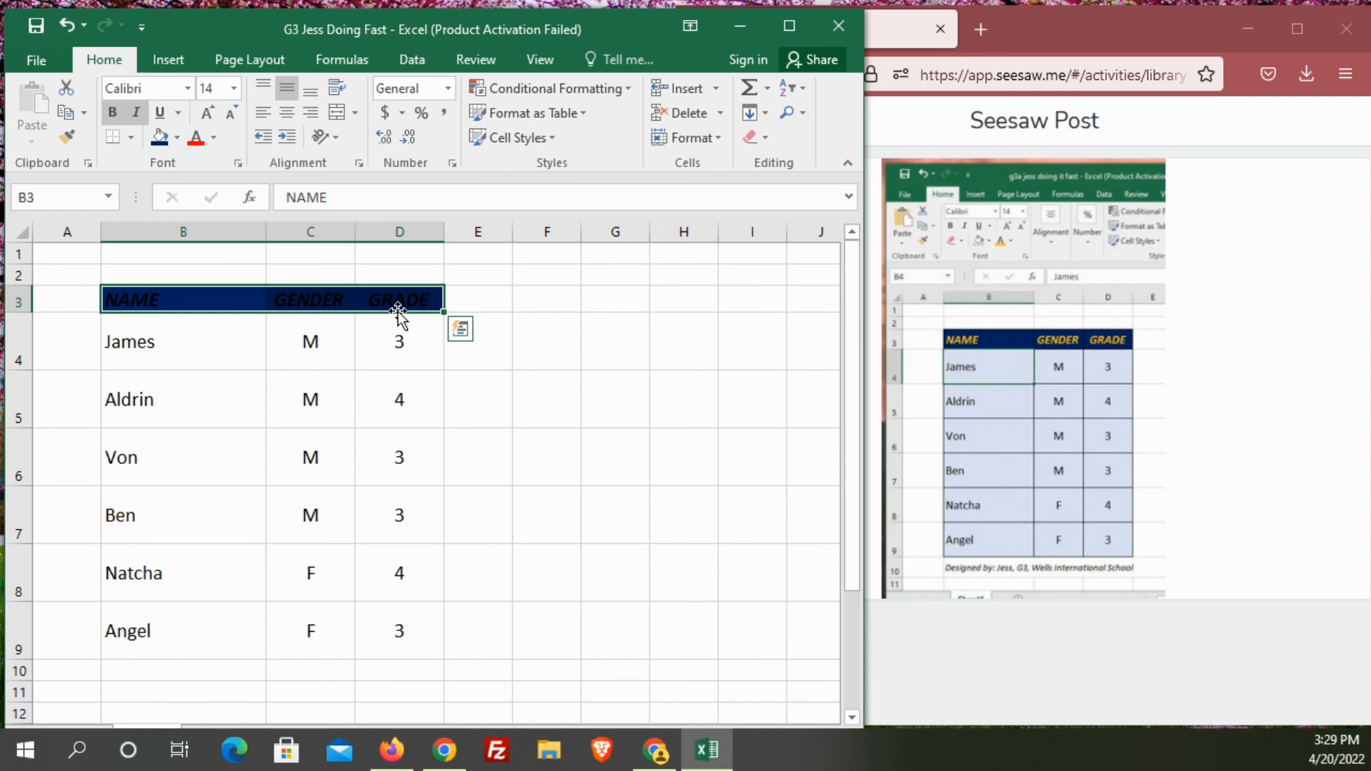
left_click(212, 131)
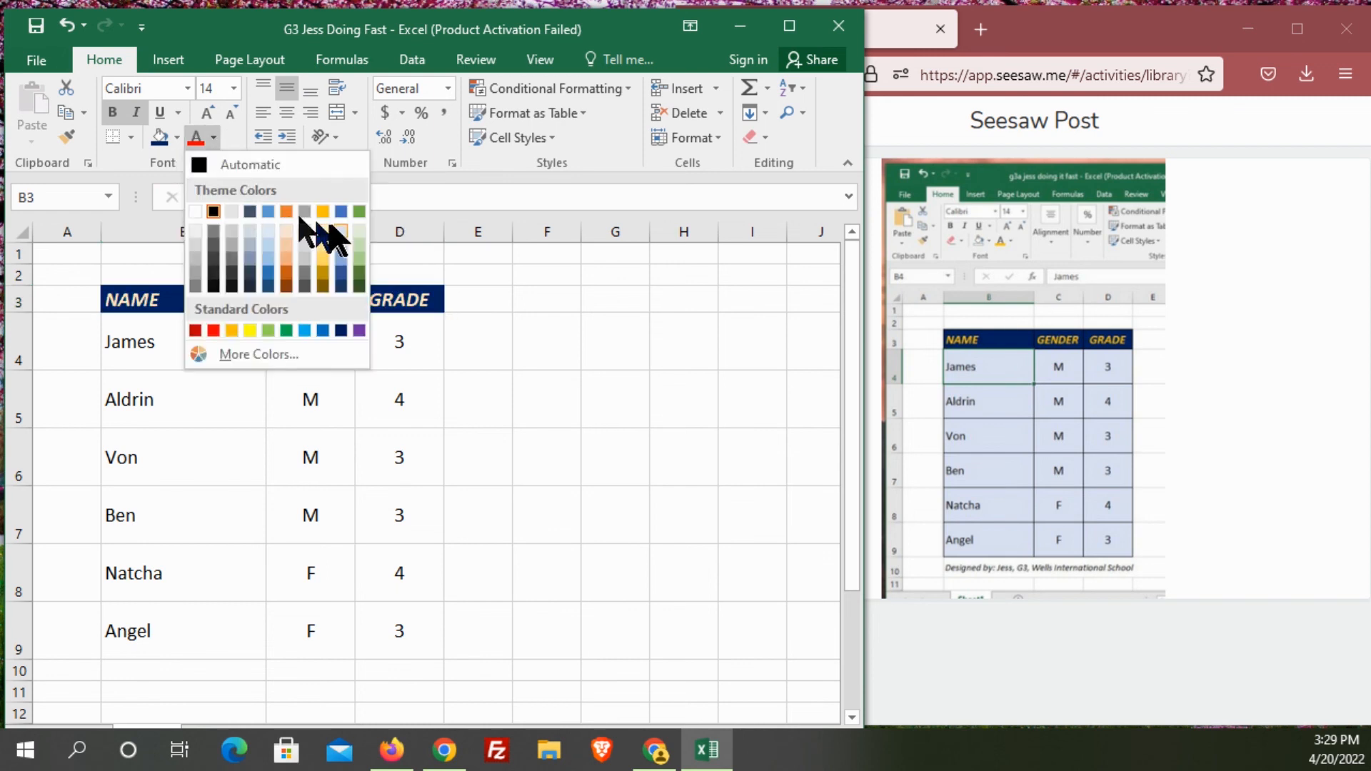
left_click(249, 330)
left_click(632, 365)
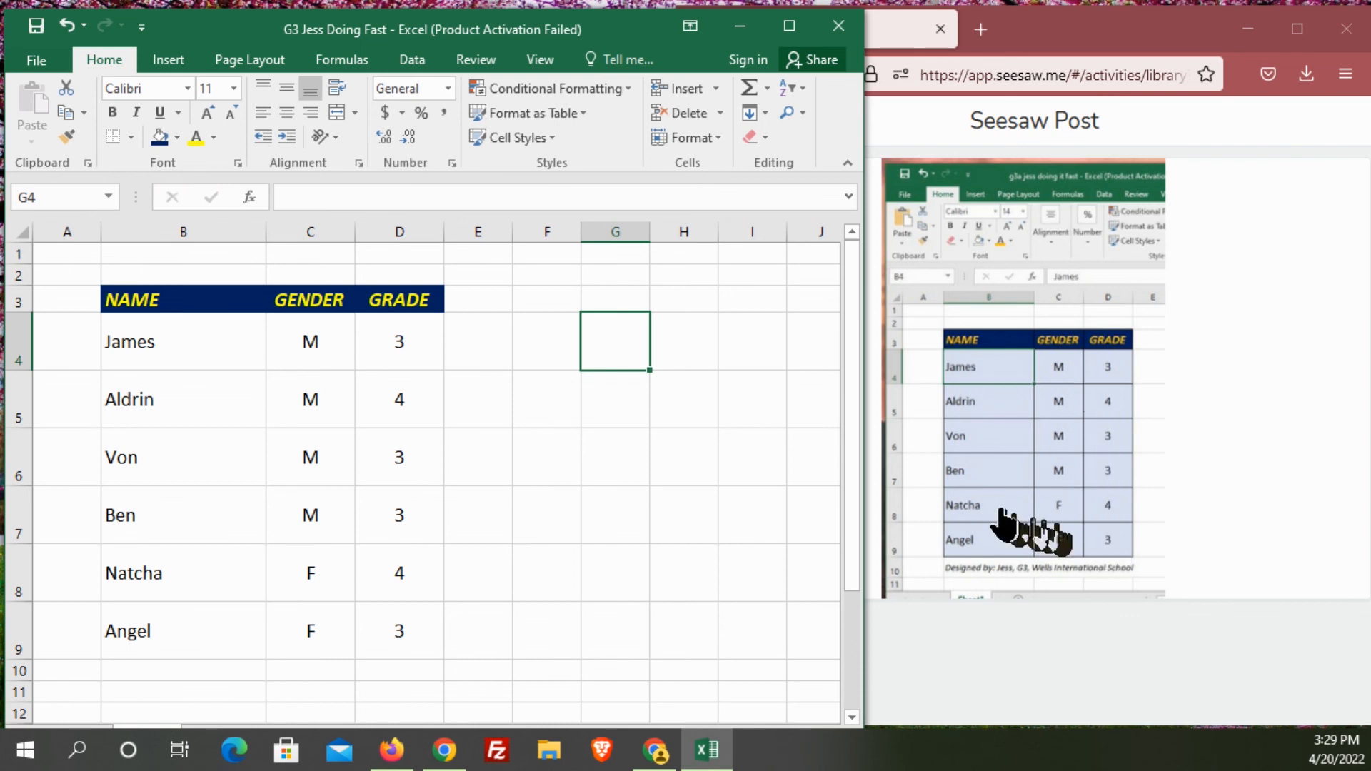
Fill the table body, cells B4 to D9, with Blue, Accent 5, Lighter 80%
left_click(144, 344)
left_click_drag(151, 340, 407, 630)
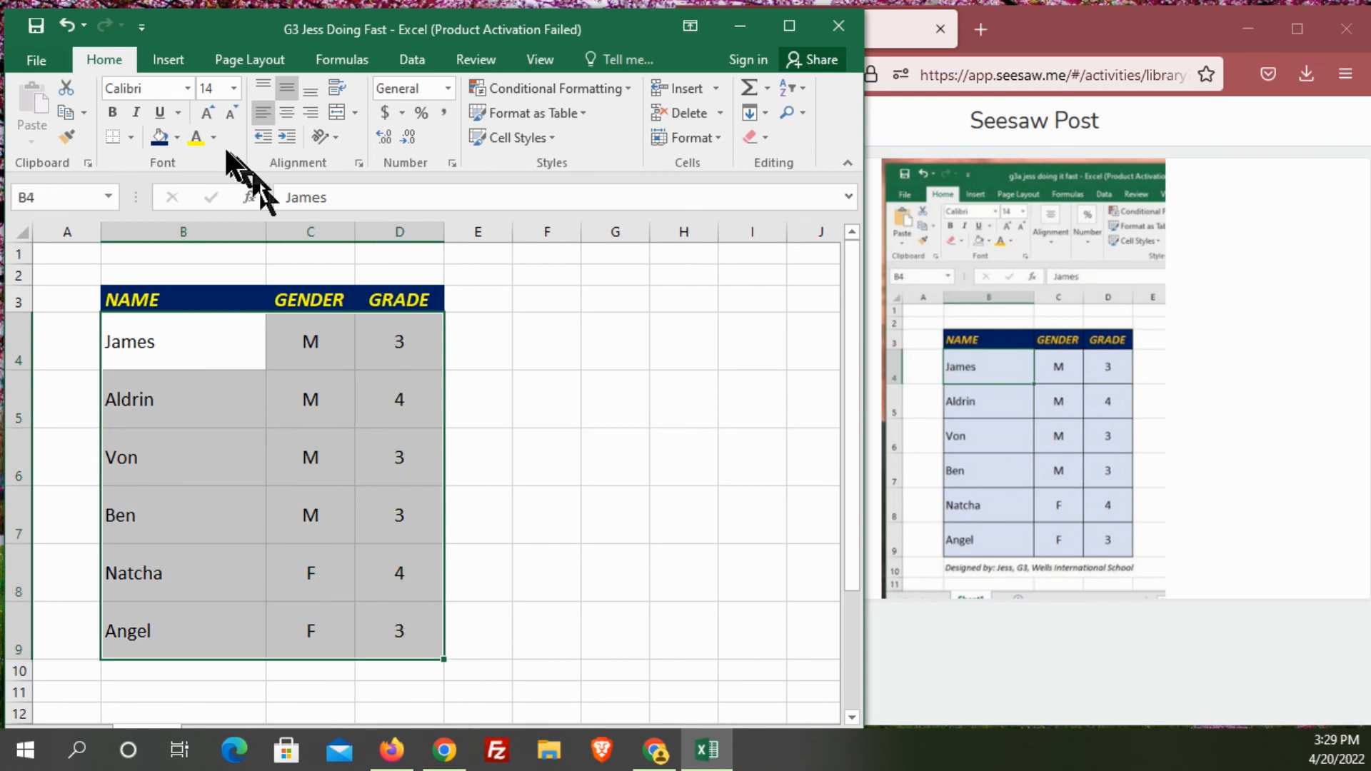
left_click(176, 139)
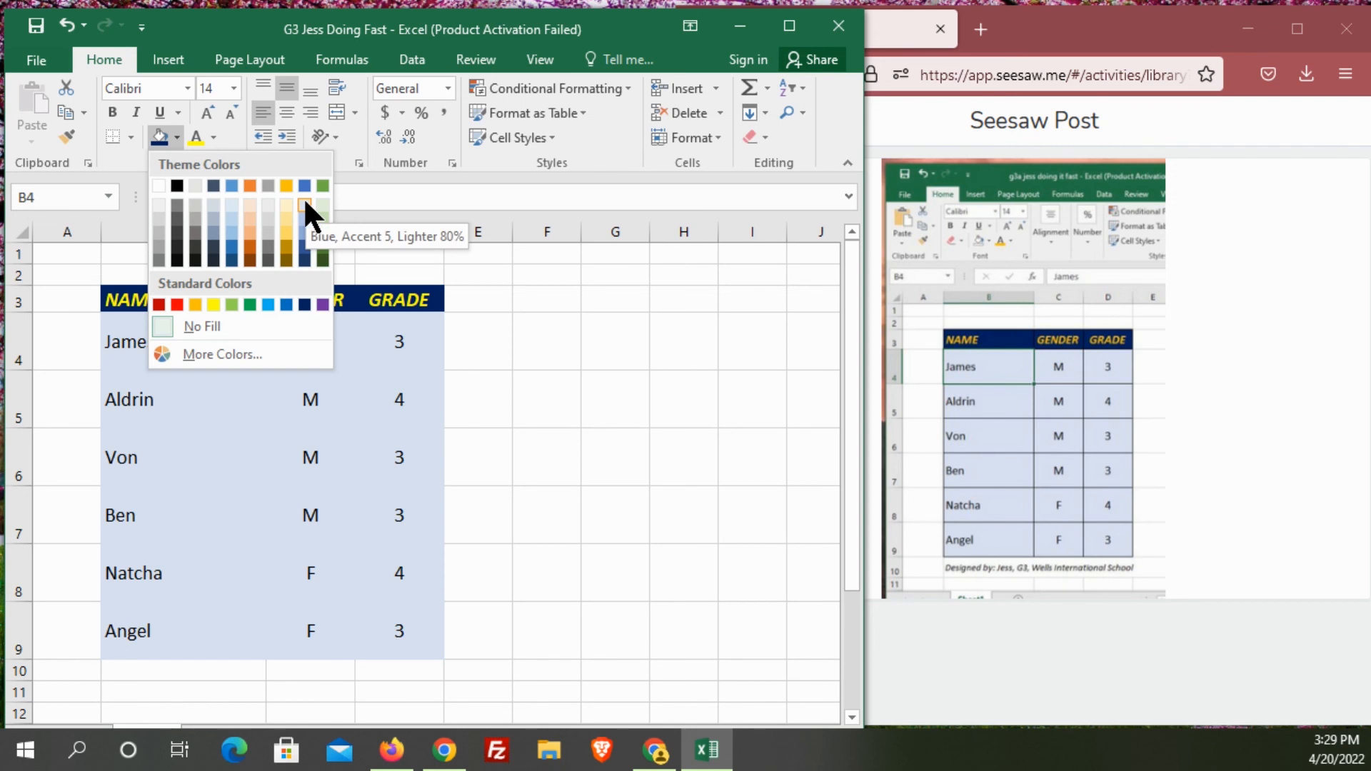
left_click(305, 204)
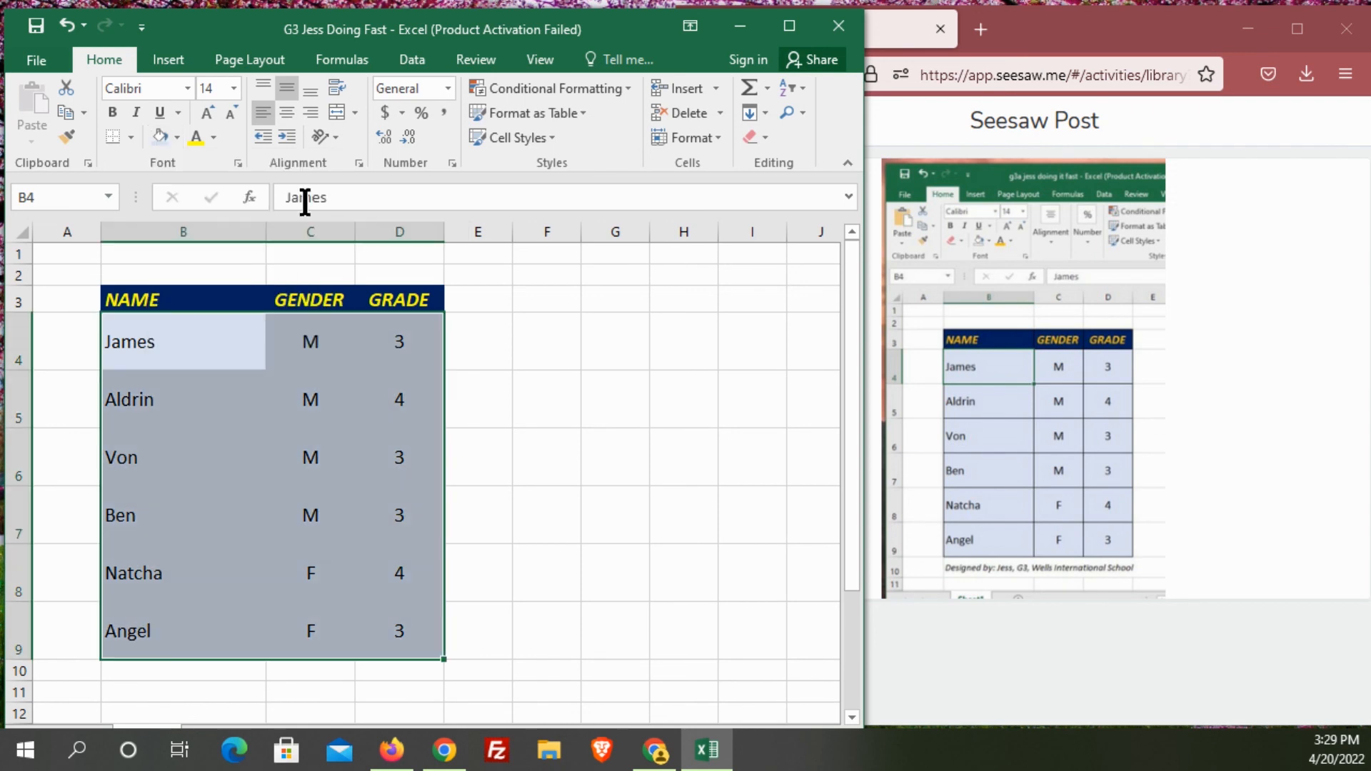
left_click(567, 425)
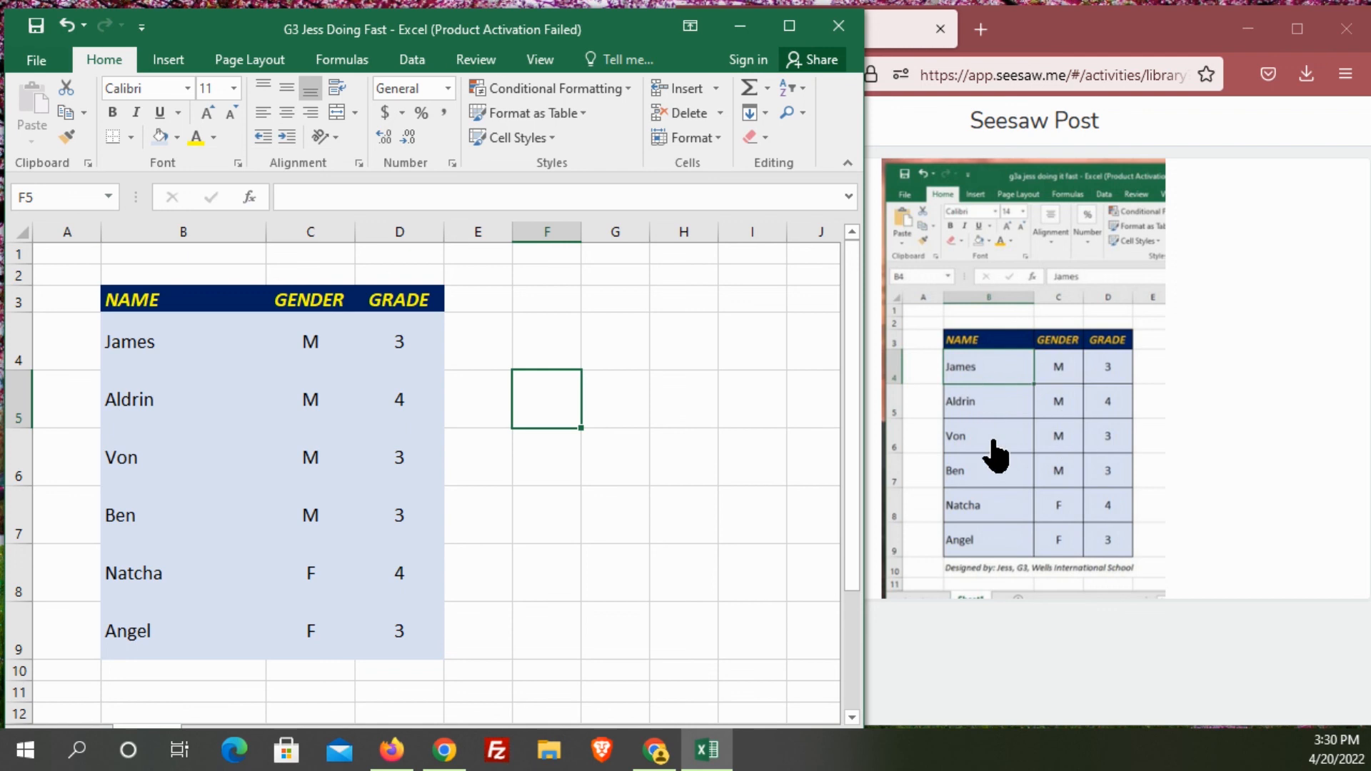
Apply All Borders to the entire table, cells B3 to D9
left_click_drag(133, 300, 415, 644)
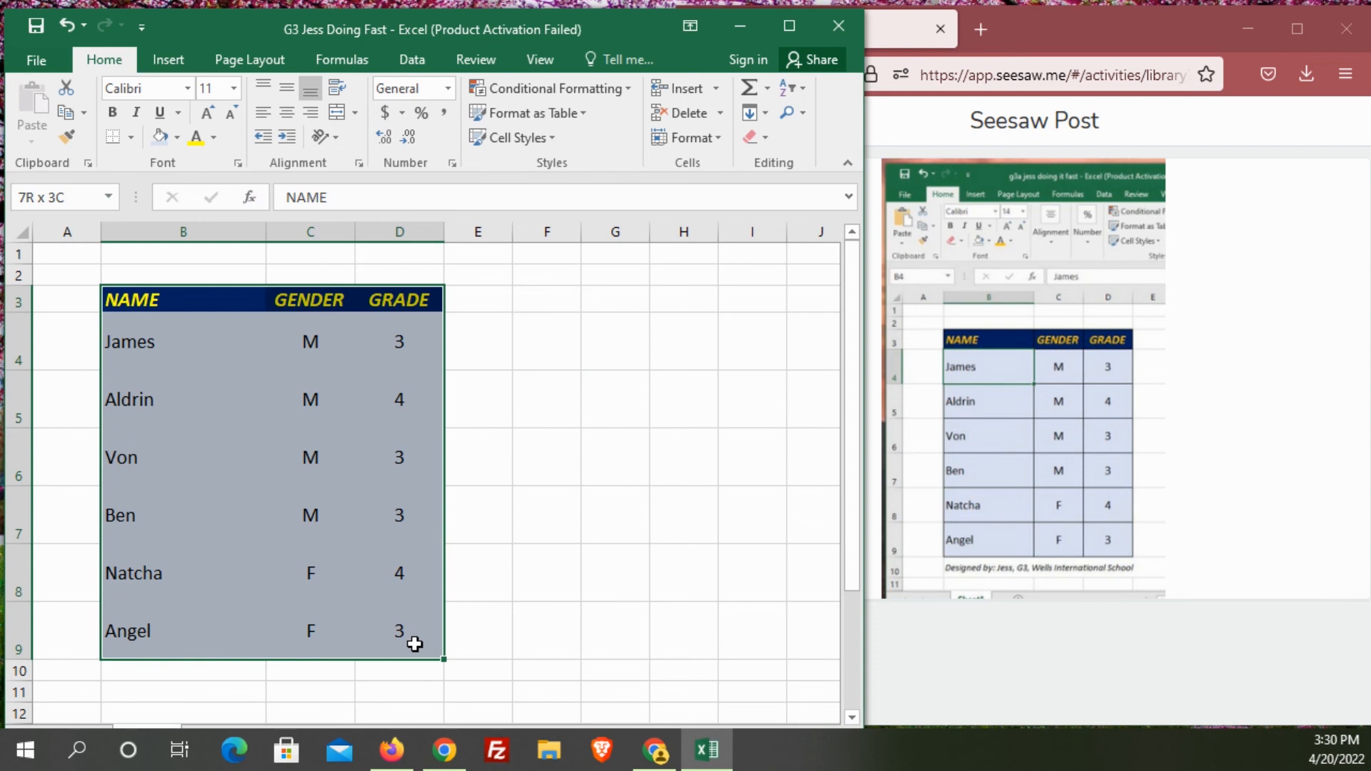
left_click_drag(415, 644, 414, 642)
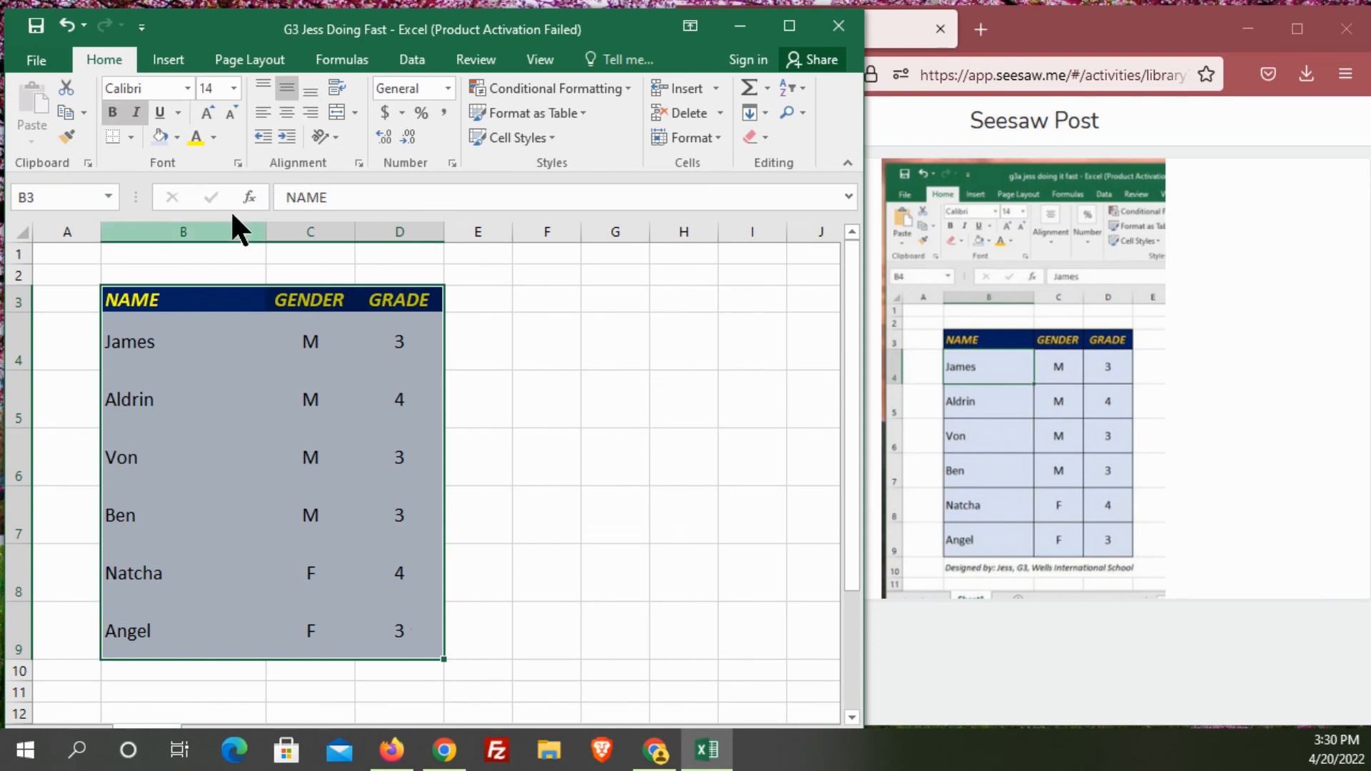
left_click(131, 137)
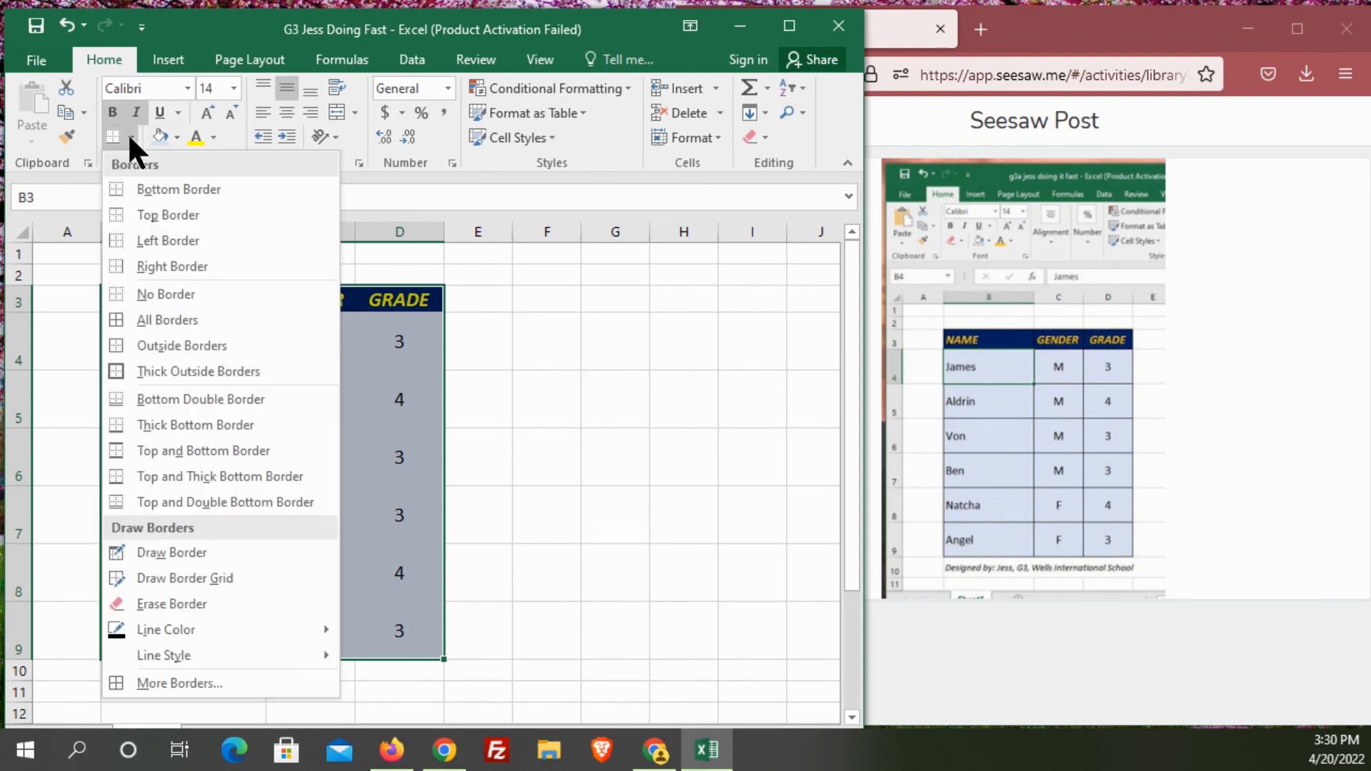
left_click(163, 319)
left_click(657, 468)
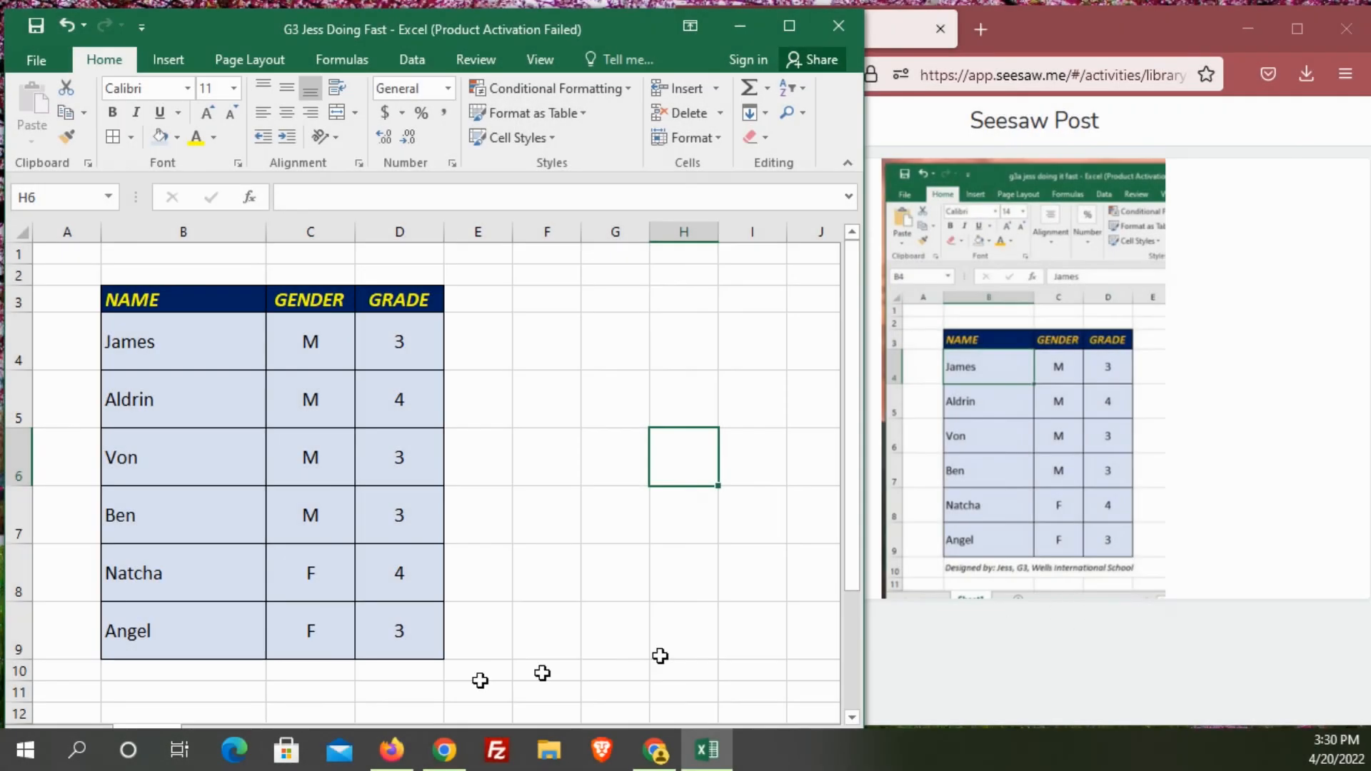
Enter the credit line in B10: "Designed by:", the designer's name, then "G3, Wells International School"
left_click(190, 671)
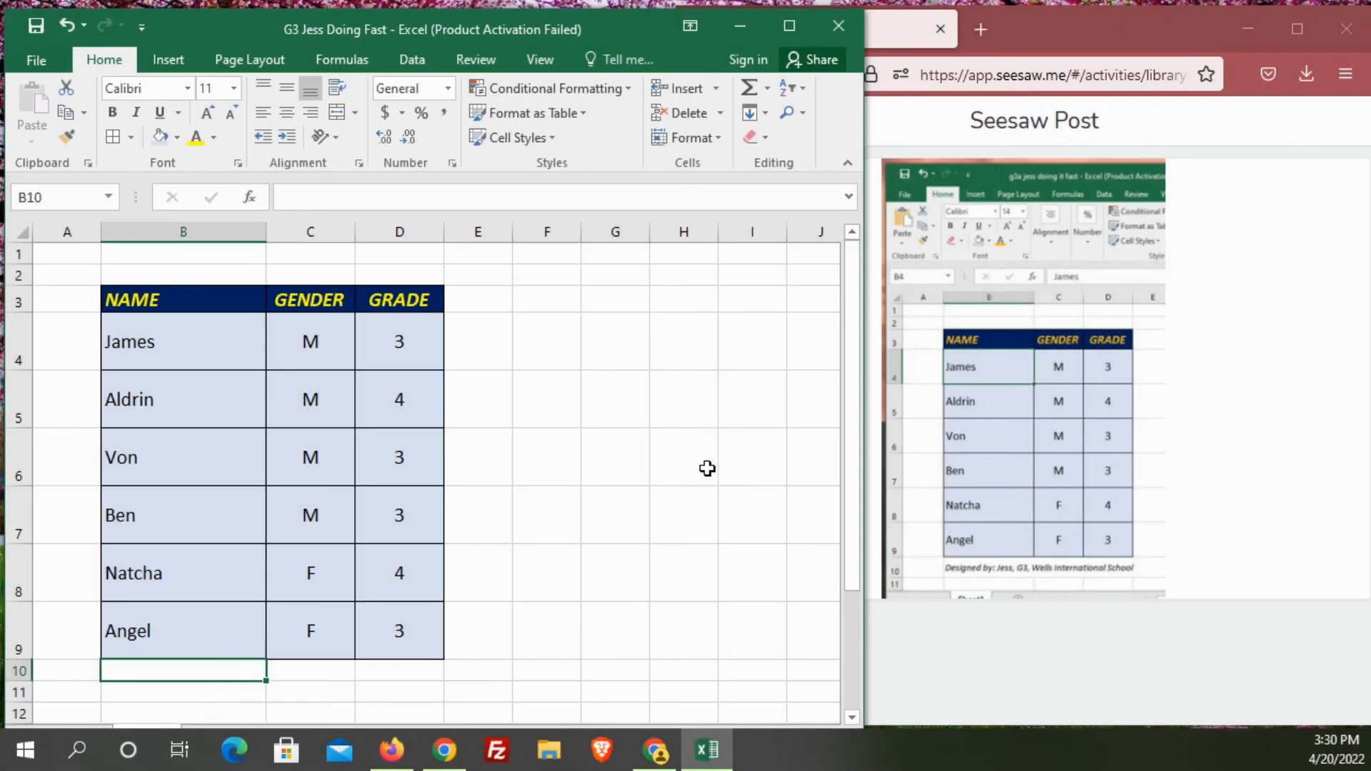
type("D")
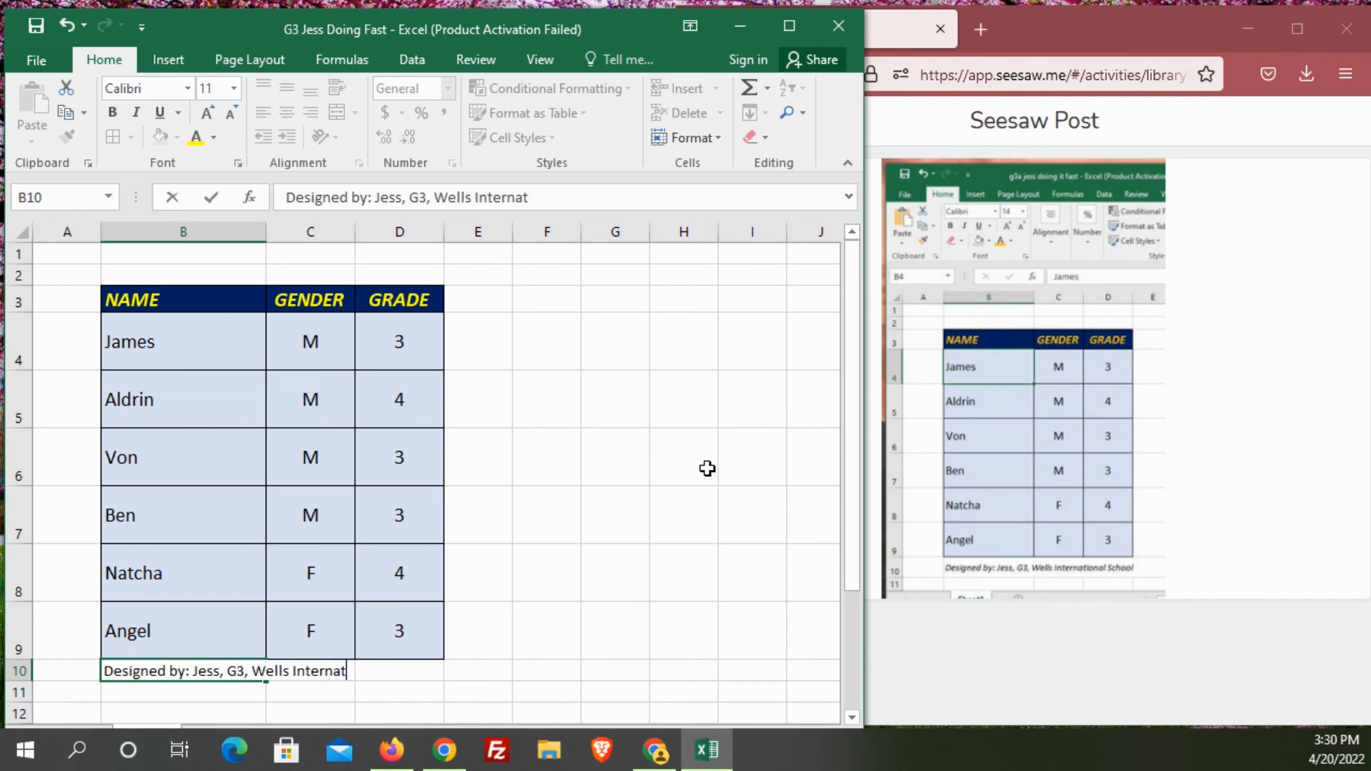
type("l Schoo")
key("Return")
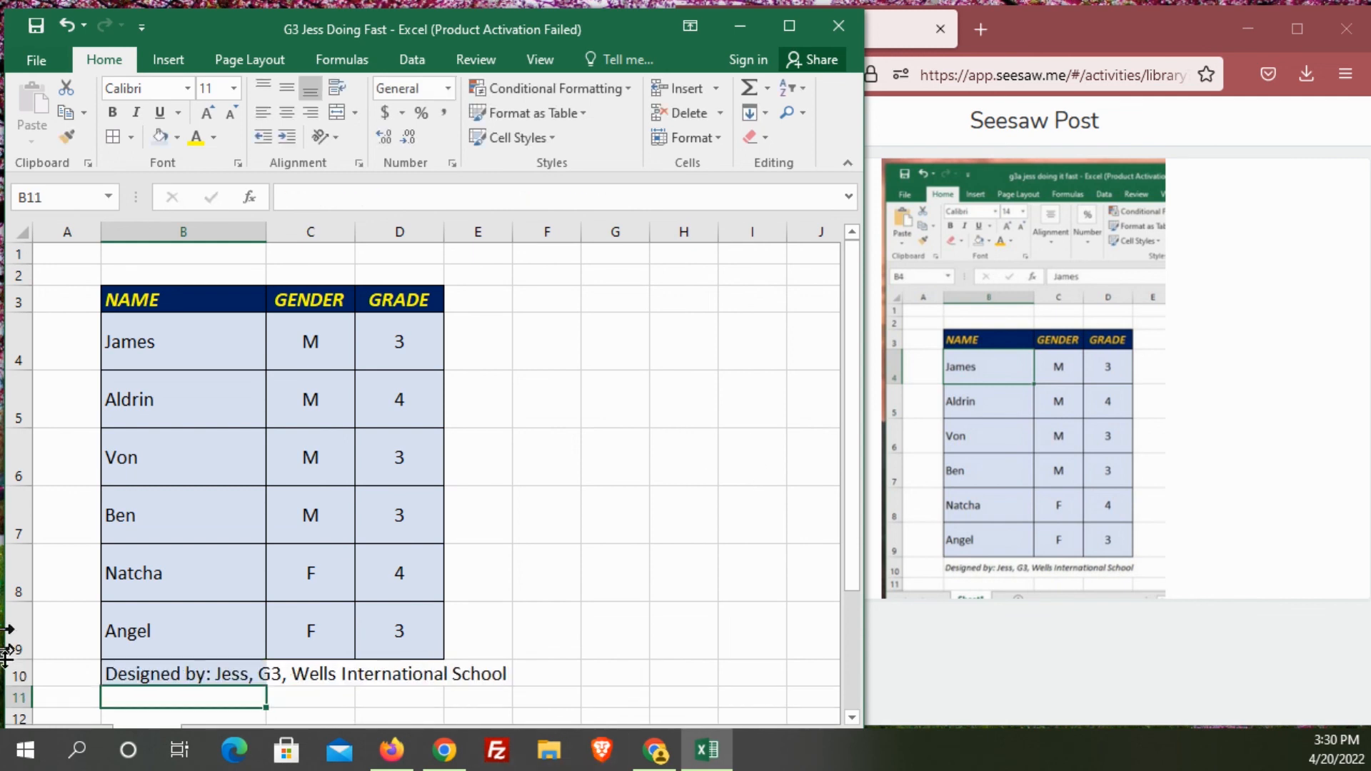
Set the credit line in B10 to font size 11 and make it italic
left_click(162, 668)
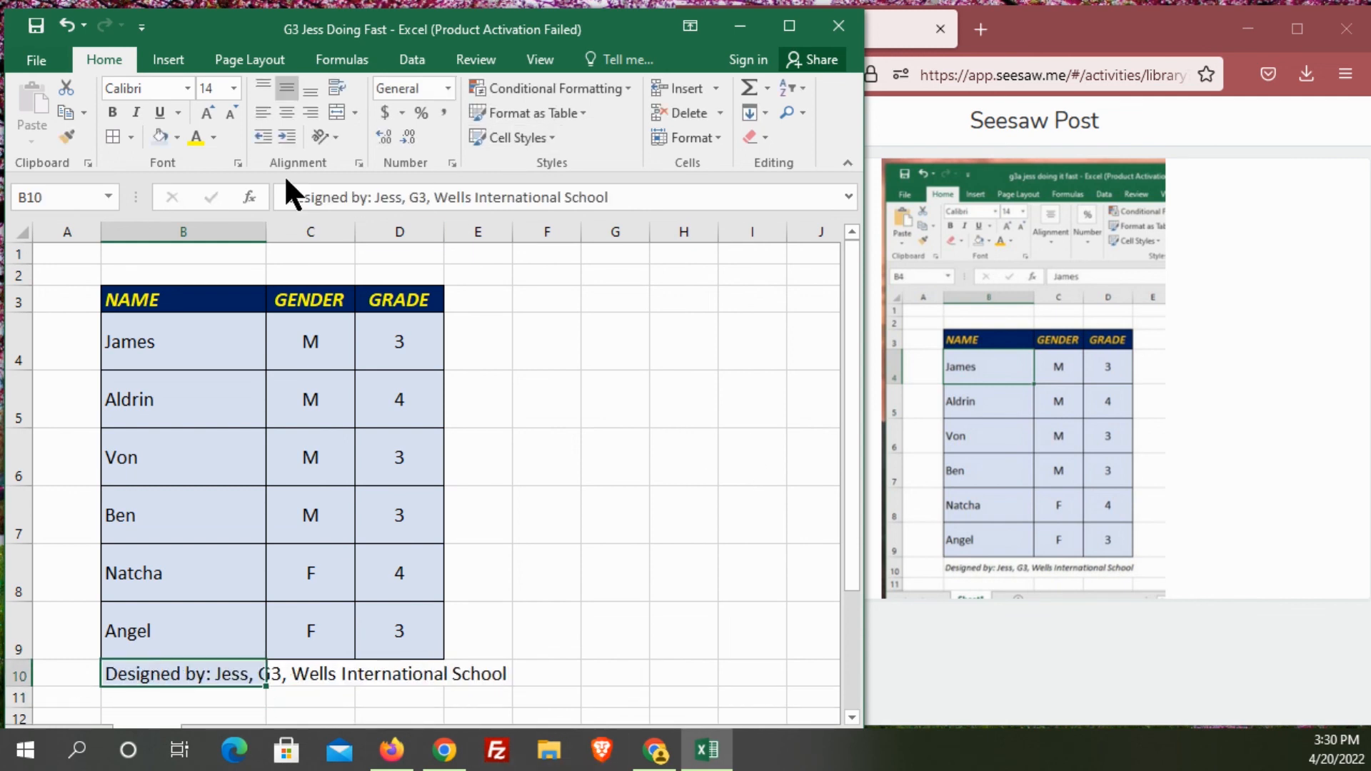
left_click(233, 88)
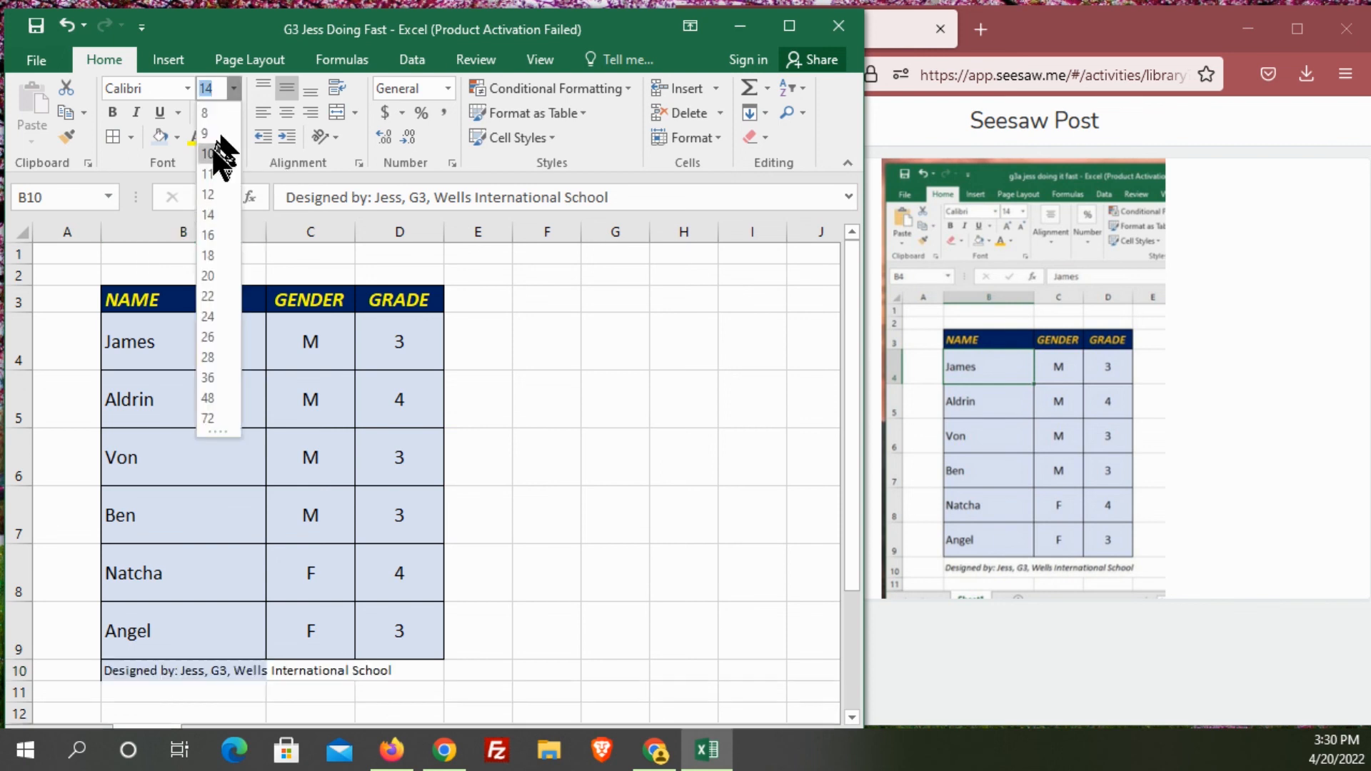
left_click(208, 173)
left_click(136, 112)
left_click(703, 645)
scroll(671, 639, "down", 1)
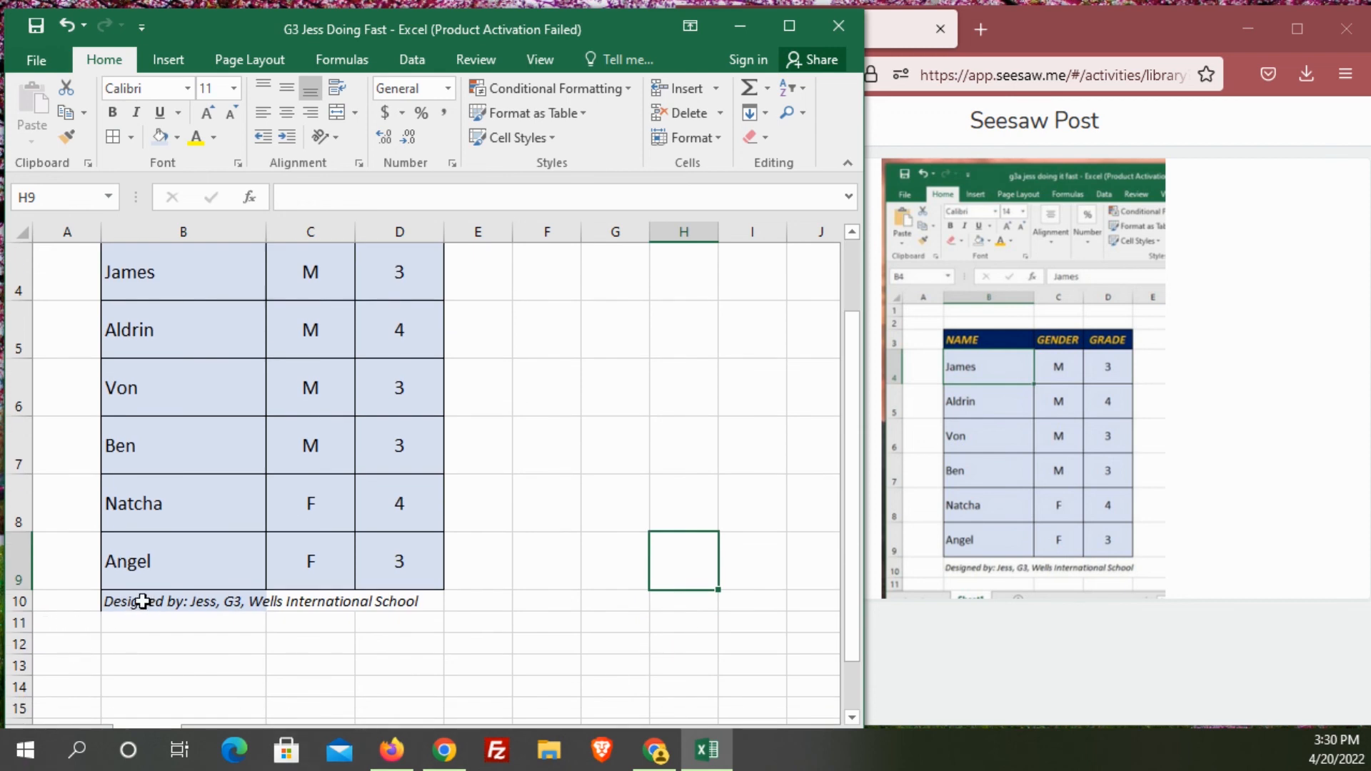
Remove the background color from the credit line cell B10 with No Fill
left_click(168, 604)
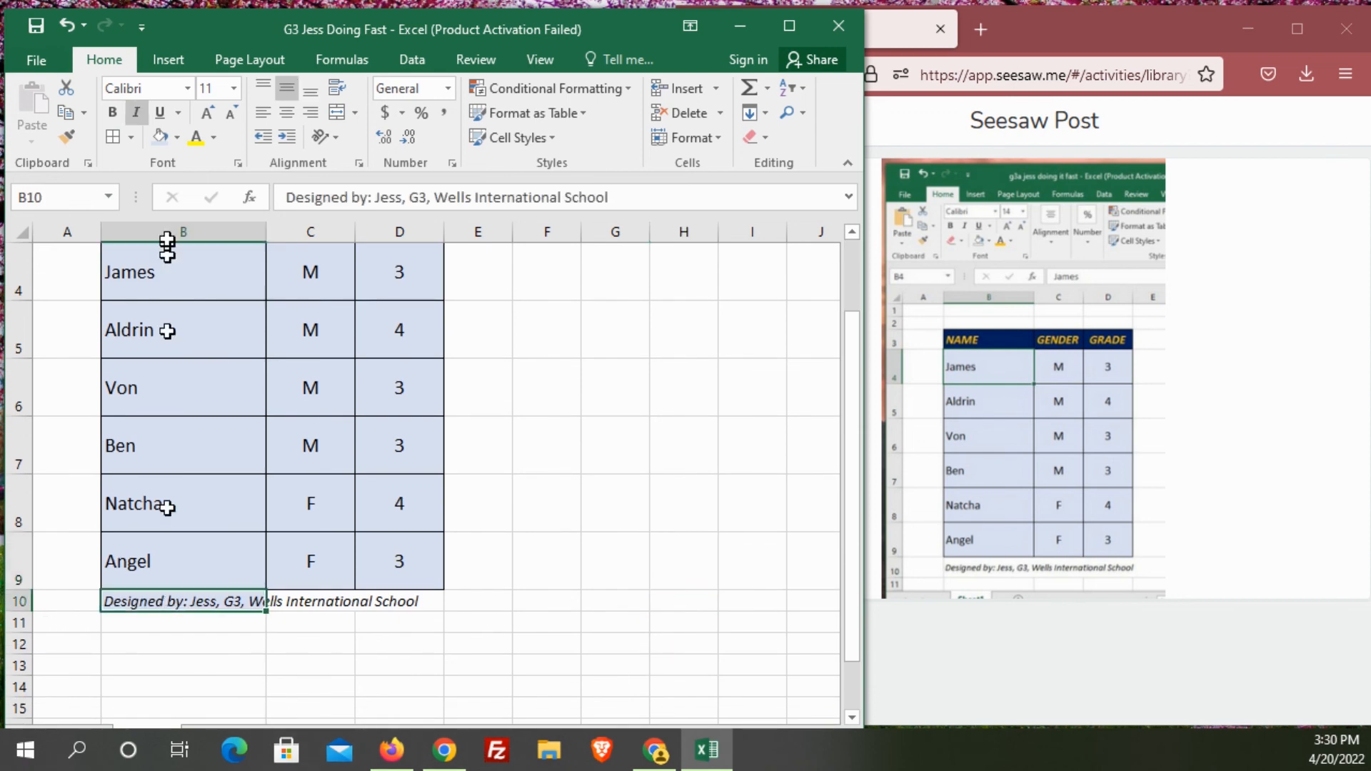
left_click(168, 624)
left_click(169, 605)
left_click(177, 137)
left_click(204, 325)
left_click(392, 694)
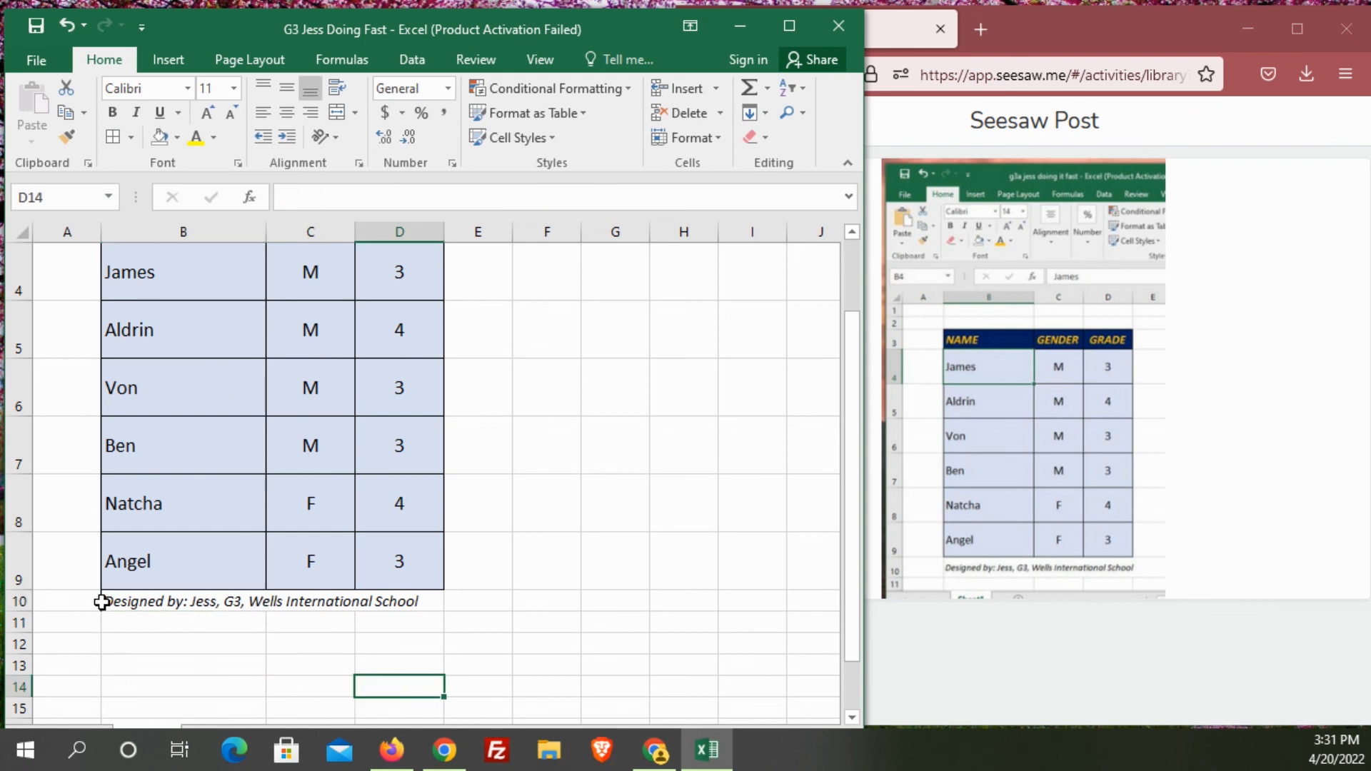
Erase the border on the left edge of cell B10 with Erase Border
left_click(130, 137)
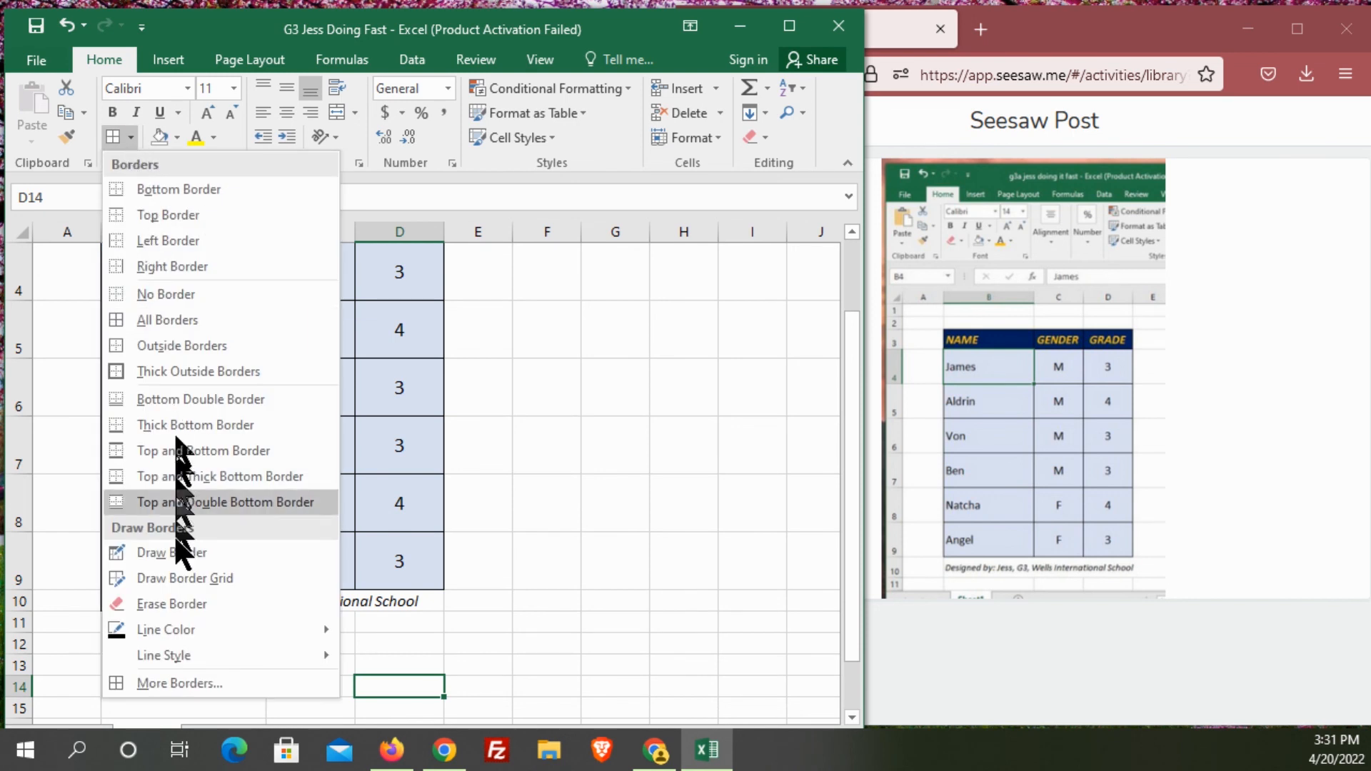
left_click(182, 599)
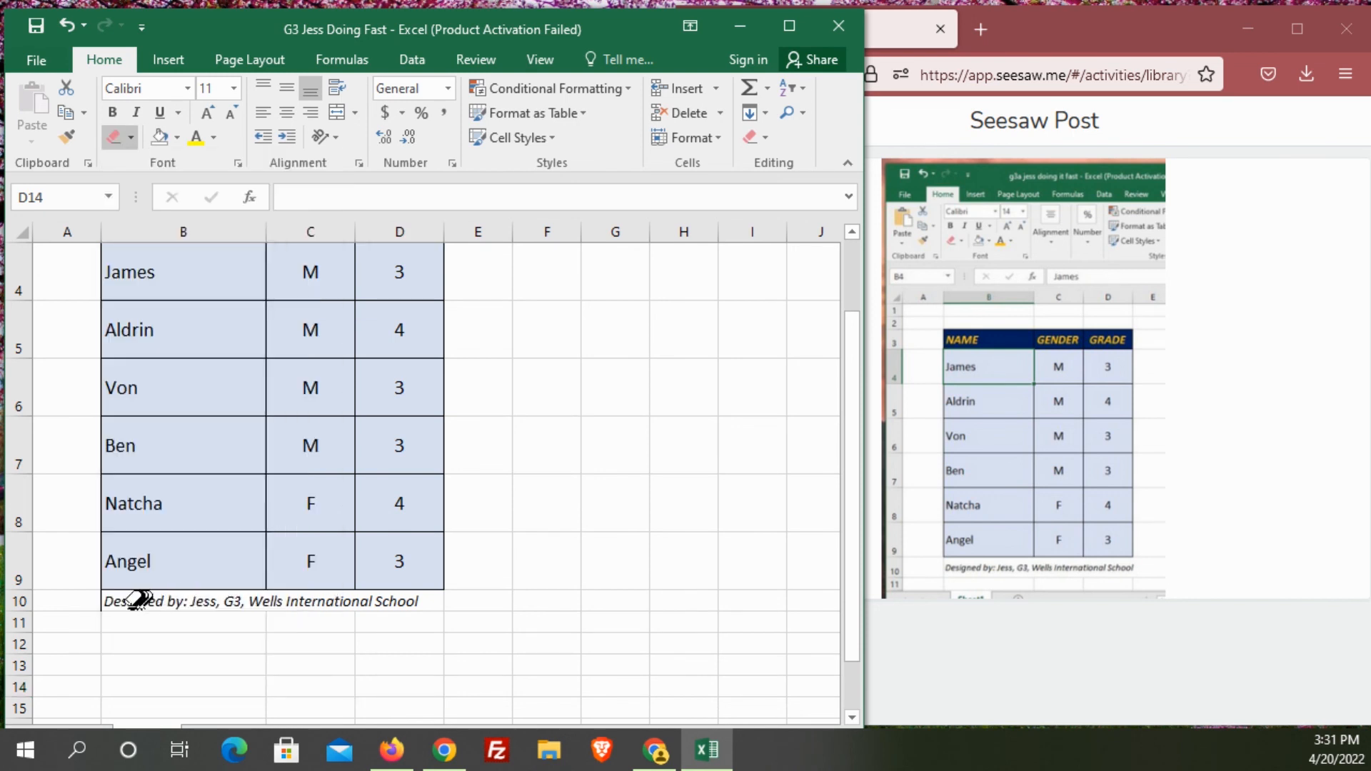
left_click(101, 598)
key("Escape")
left_click(410, 644)
left_click(625, 605)
scroll(624, 605, "up", 1)
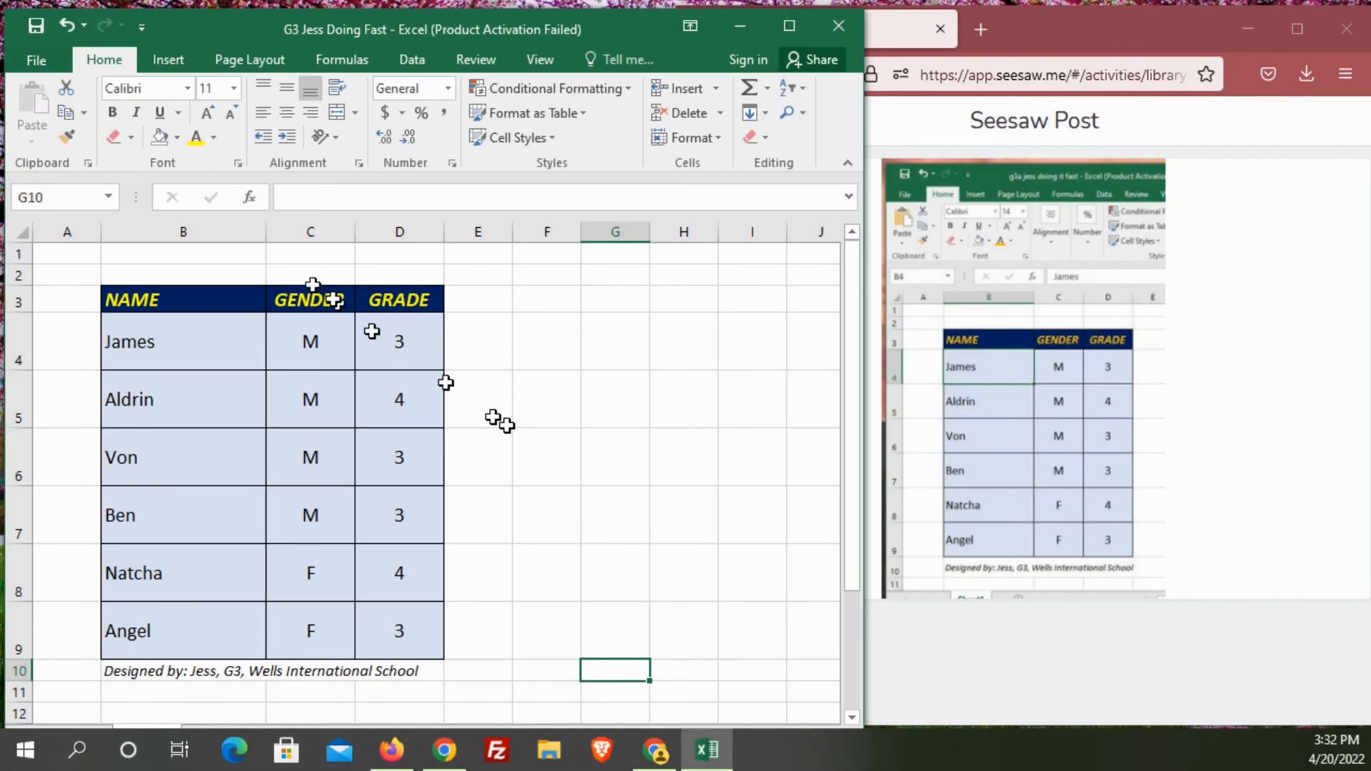
Save a PDF copy of the workbook in its current folder, keeping the existing file name
left_click(36, 64)
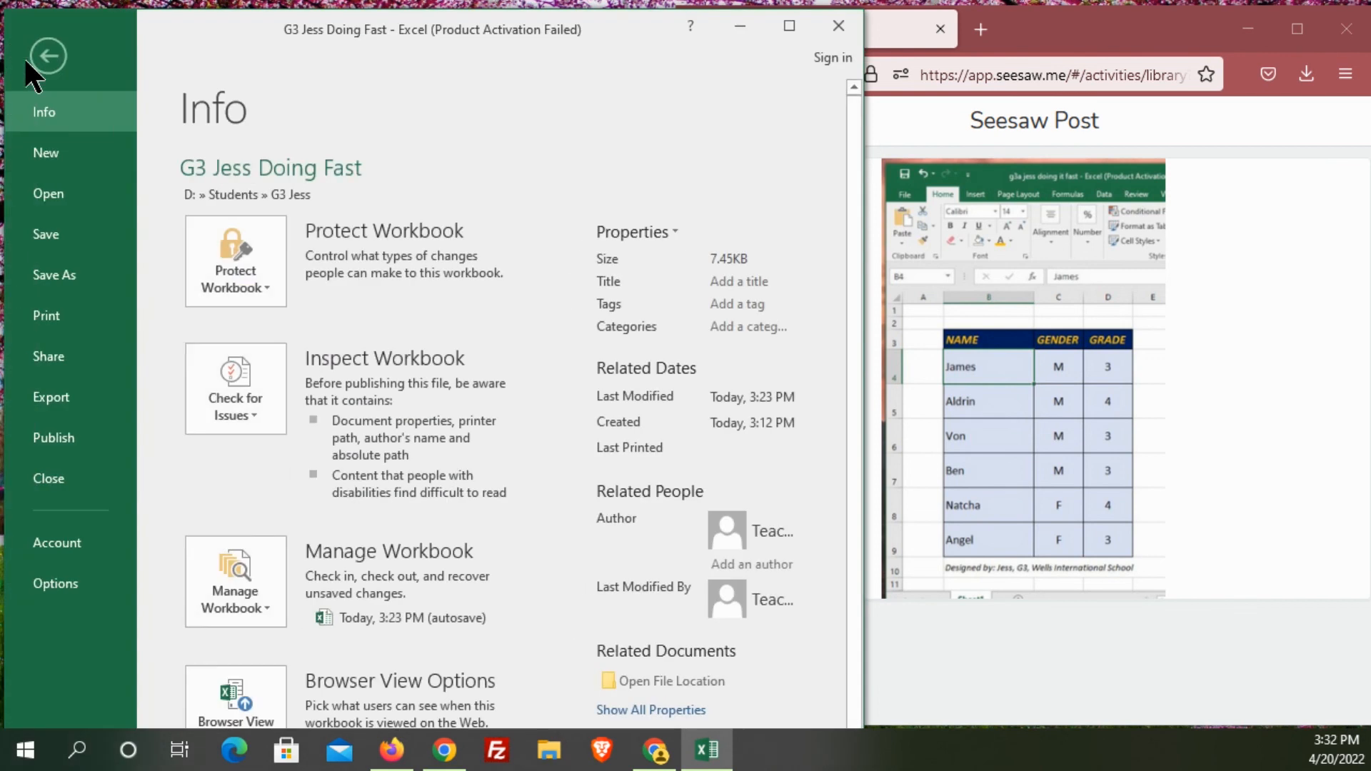
left_click(84, 282)
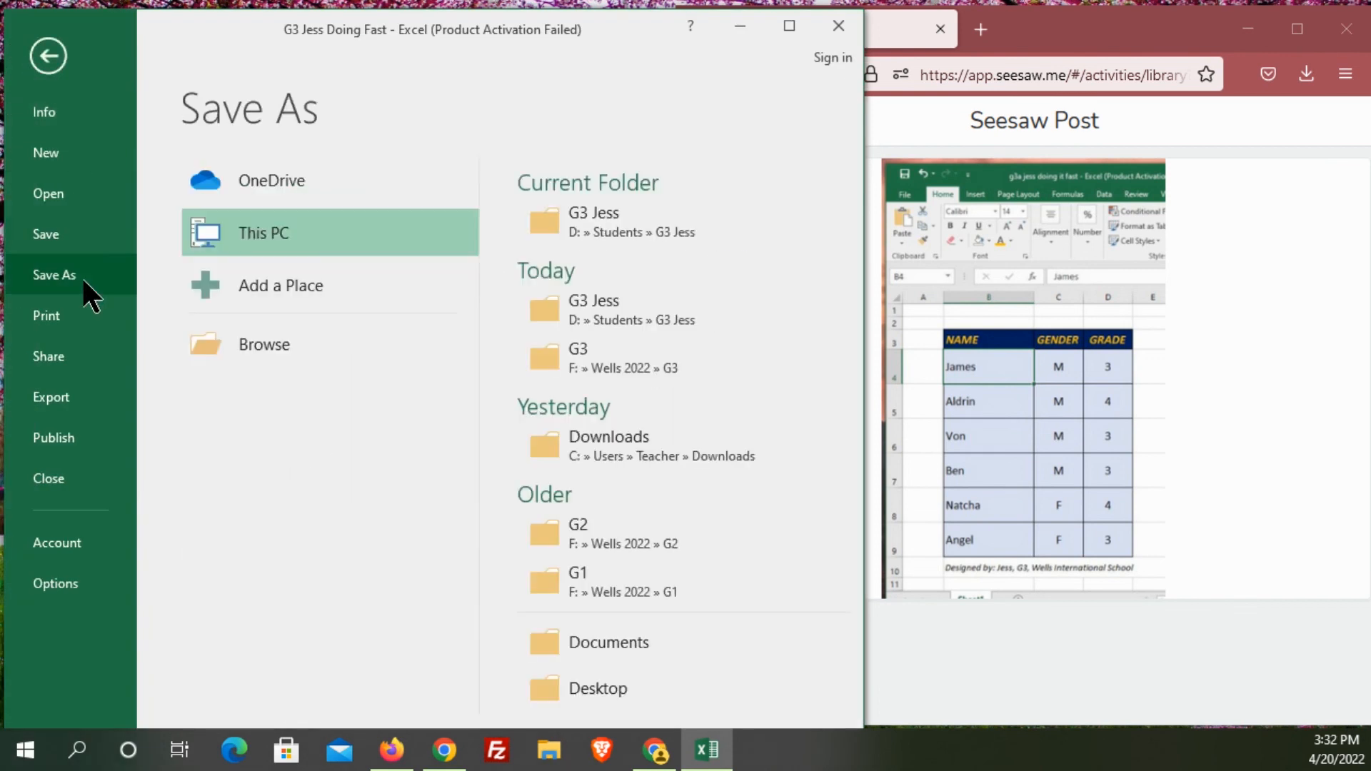
left_click(654, 223)
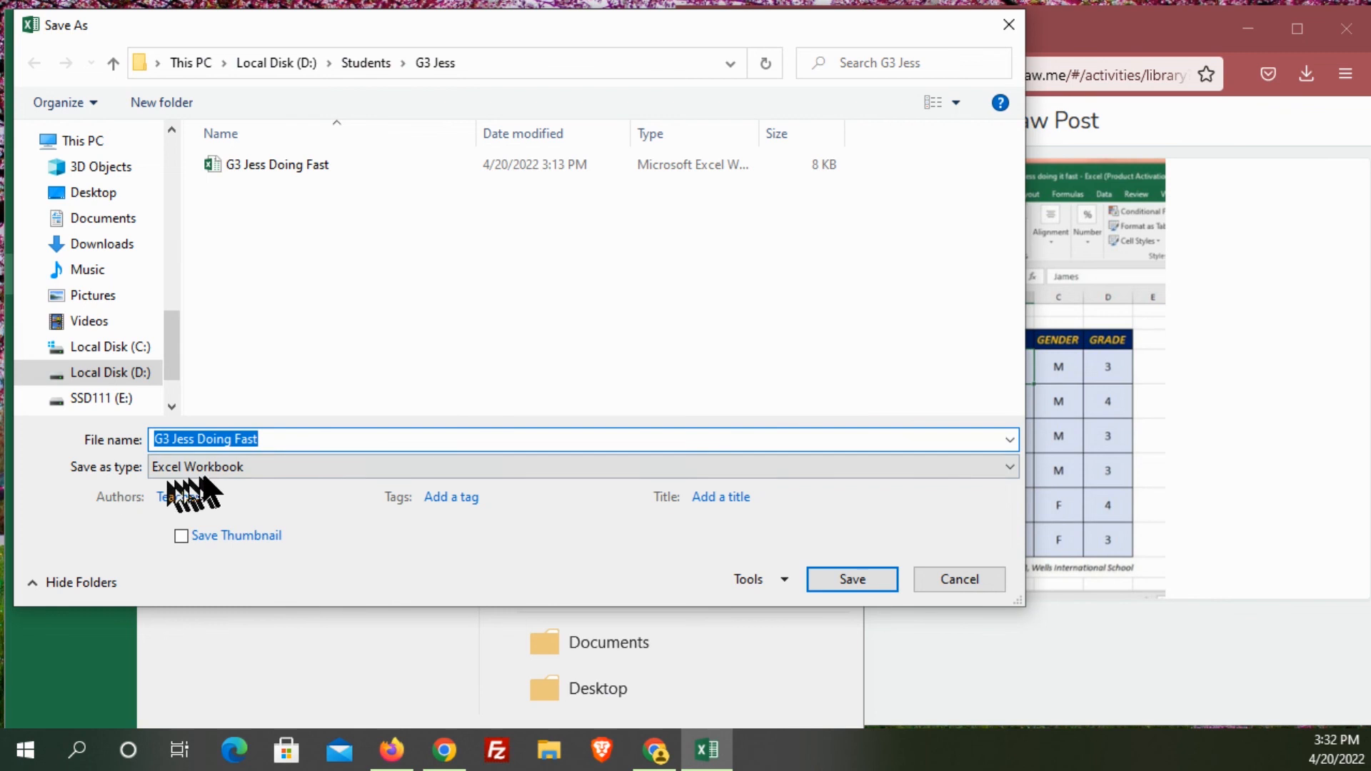
left_click(251, 463)
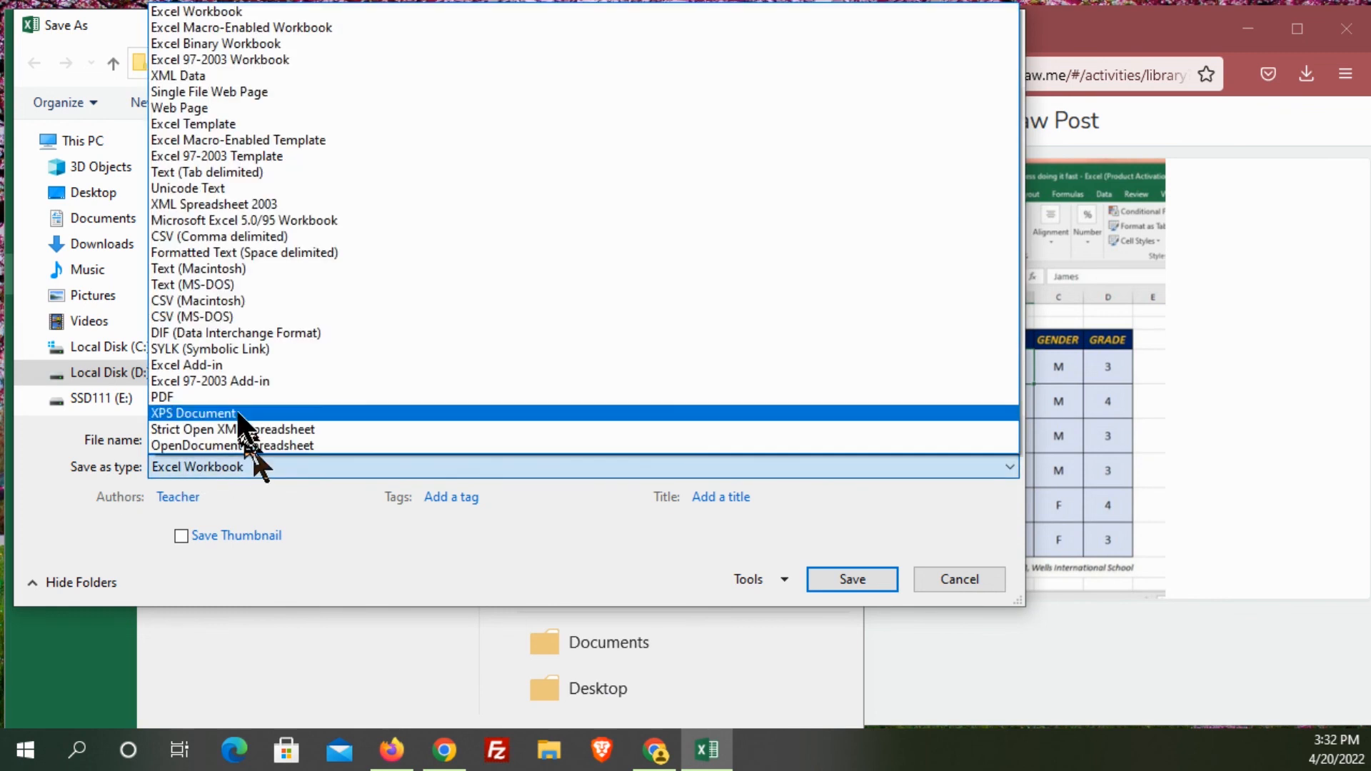
left_click(233, 397)
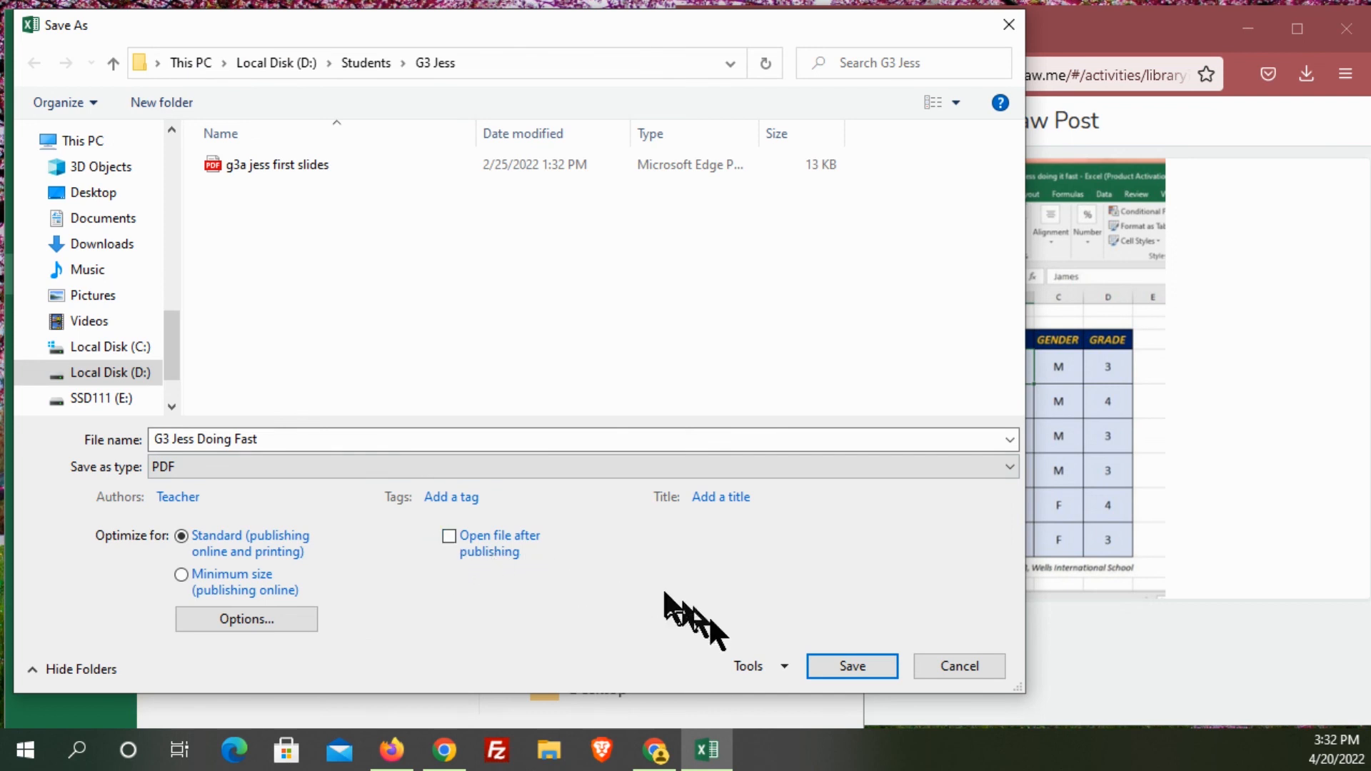
left_click(837, 658)
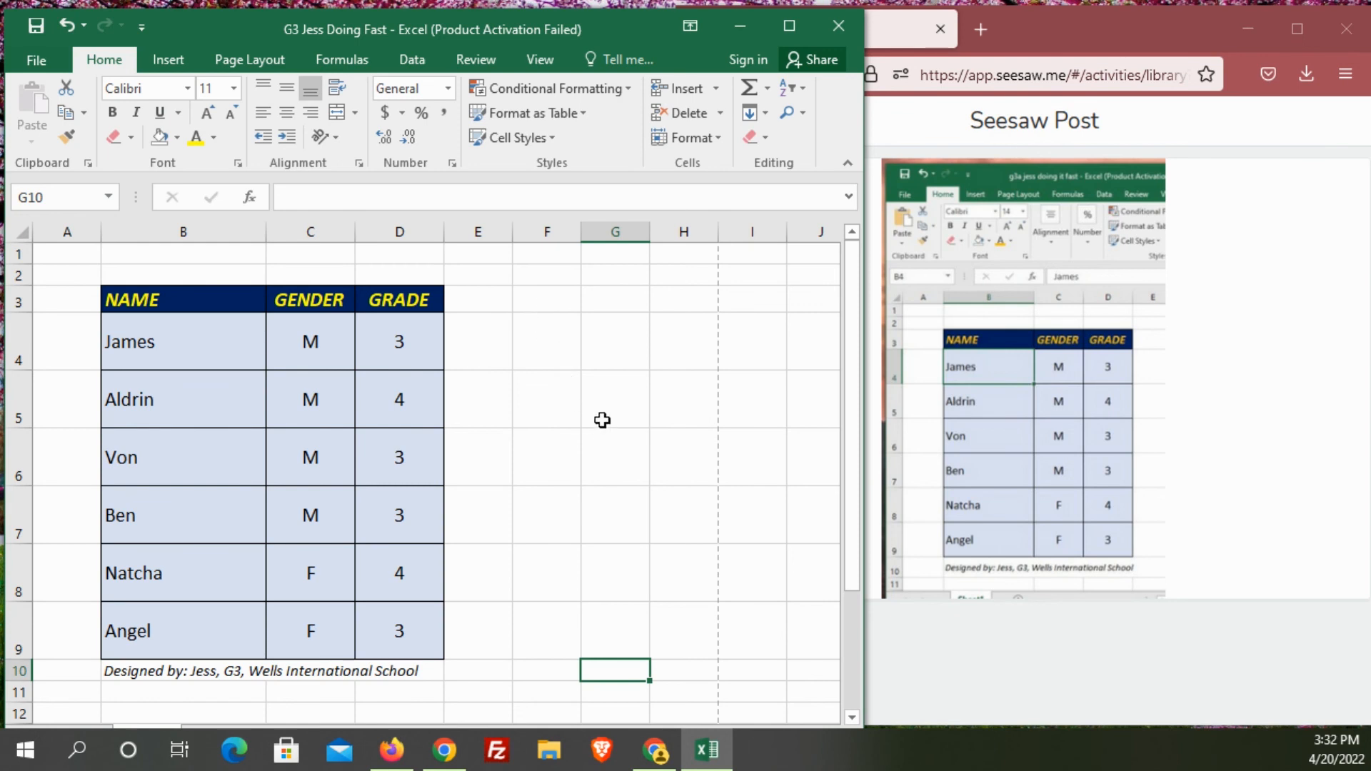
Switch to Seesaw in Firefox, close the enlarged picture, maximize the window and review the activity's saving and turn-in instructions
left_click(1229, 126)
left_click(705, 119)
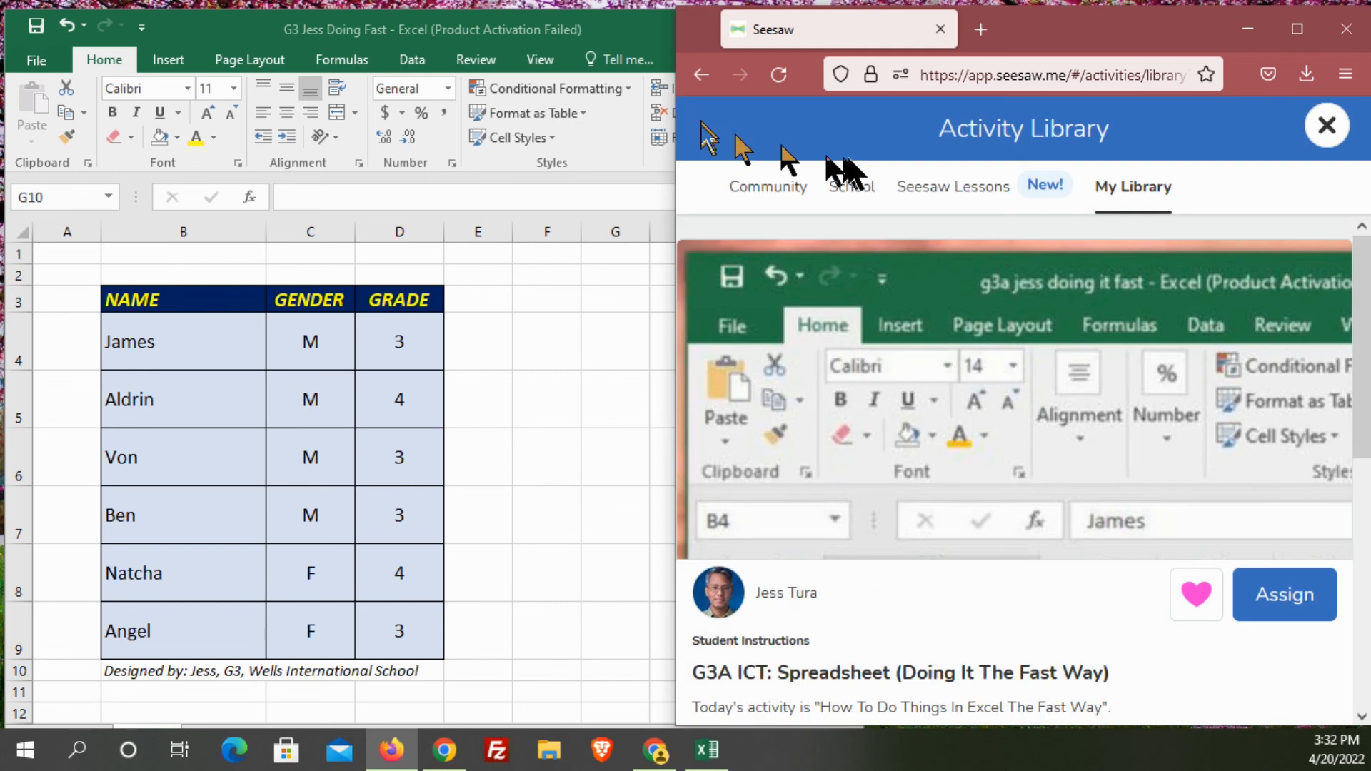
left_click(1298, 29)
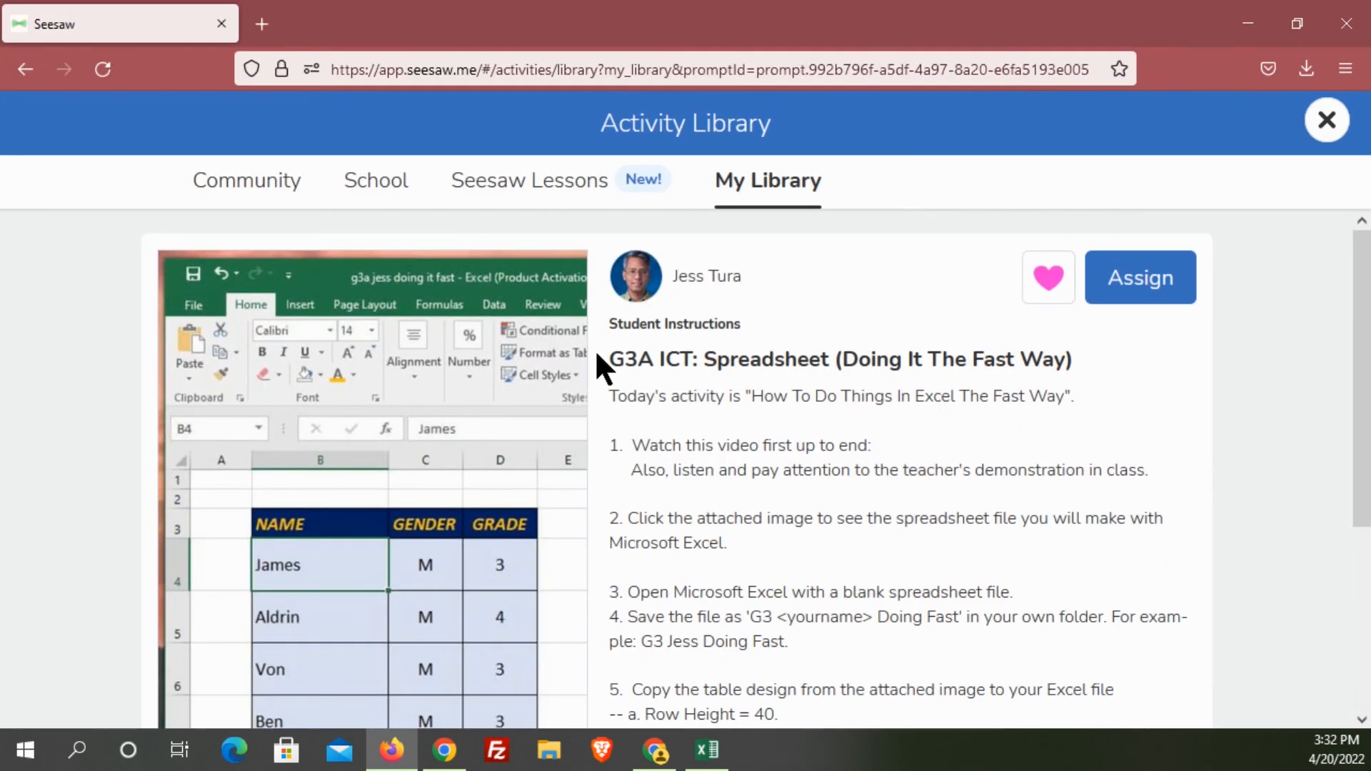
scroll(983, 508, "down", 4)
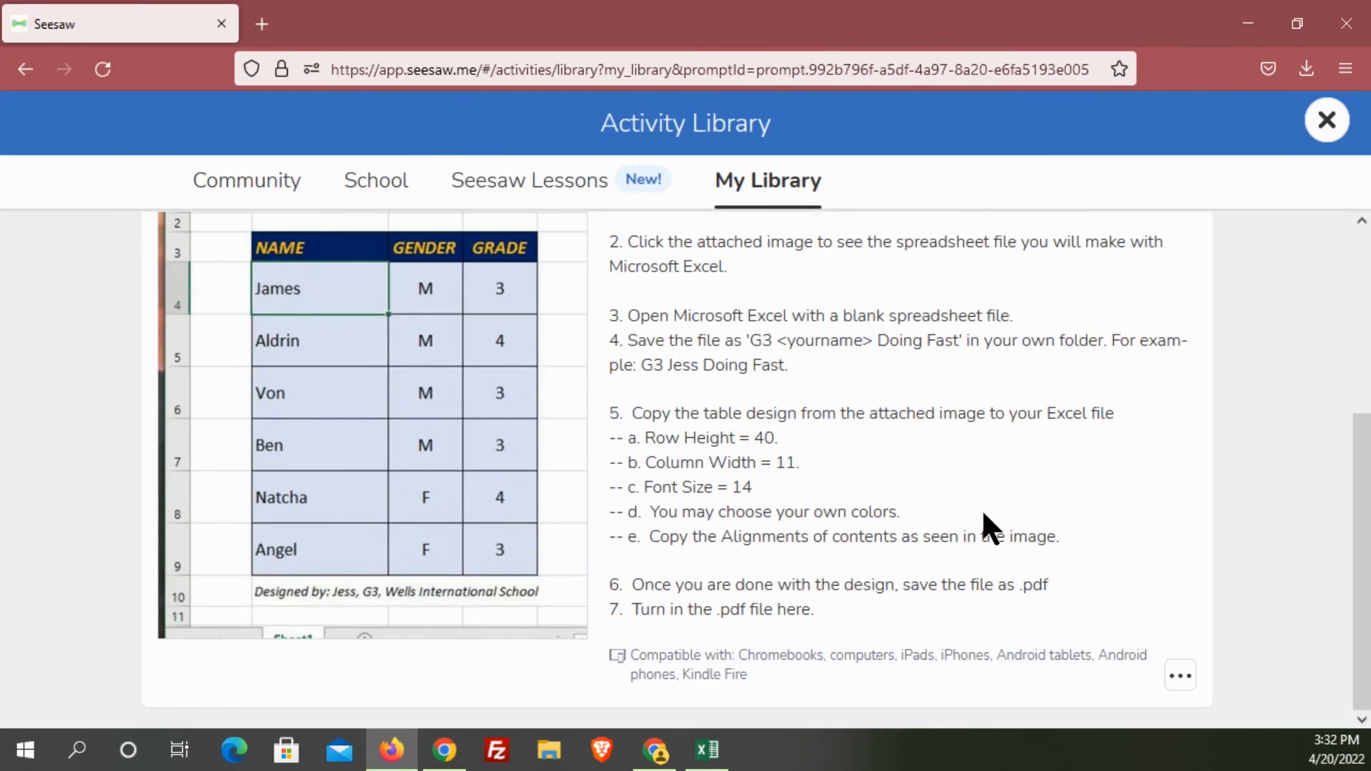
scroll(981, 509, "up", 4)
Leave the Activity Library and start a response to the assigned spreadsheet activity as Sample Student
left_click(1327, 119)
scroll(573, 386, "down", 4)
left_click(775, 536)
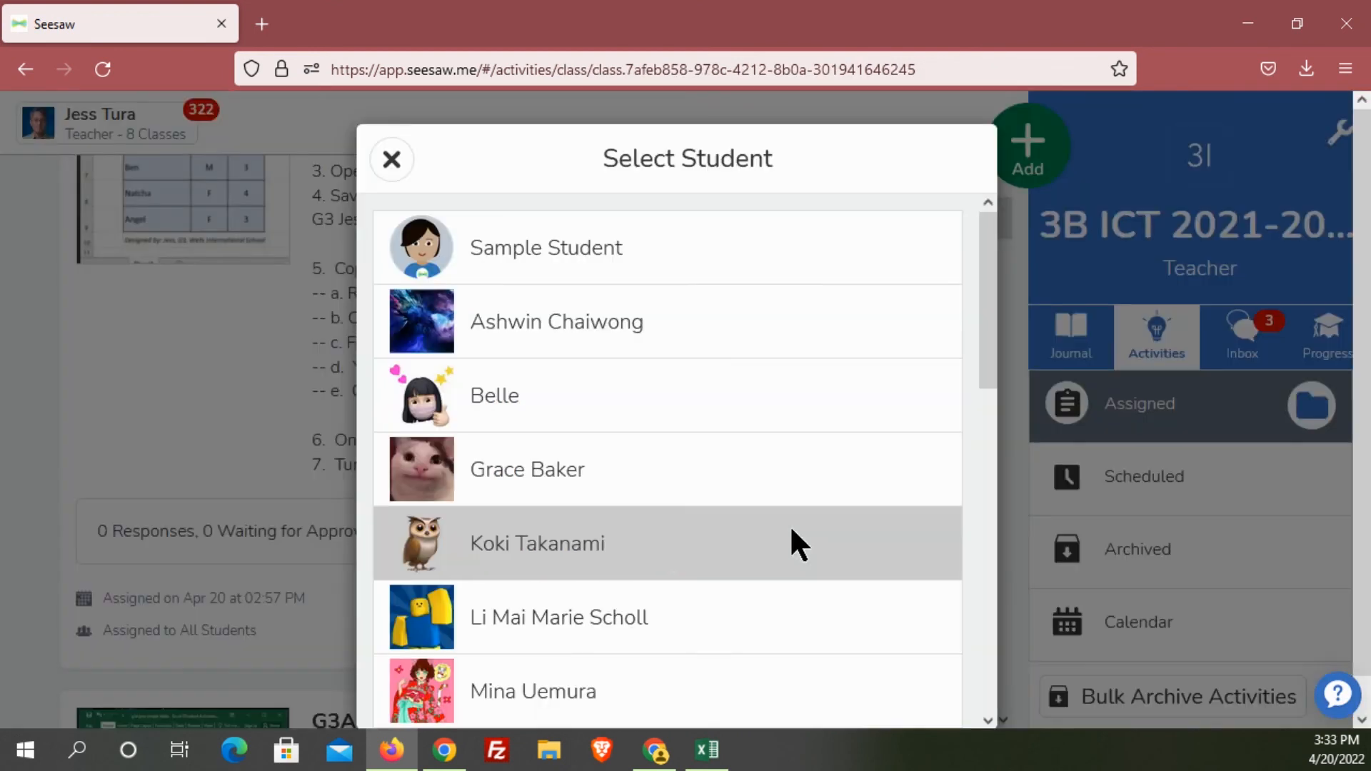
left_click(612, 257)
Upload the Doing Fast PDF from the student's folder under Students on Local Disk (D:) and submit it as the response
left_click(345, 546)
left_click(372, 707)
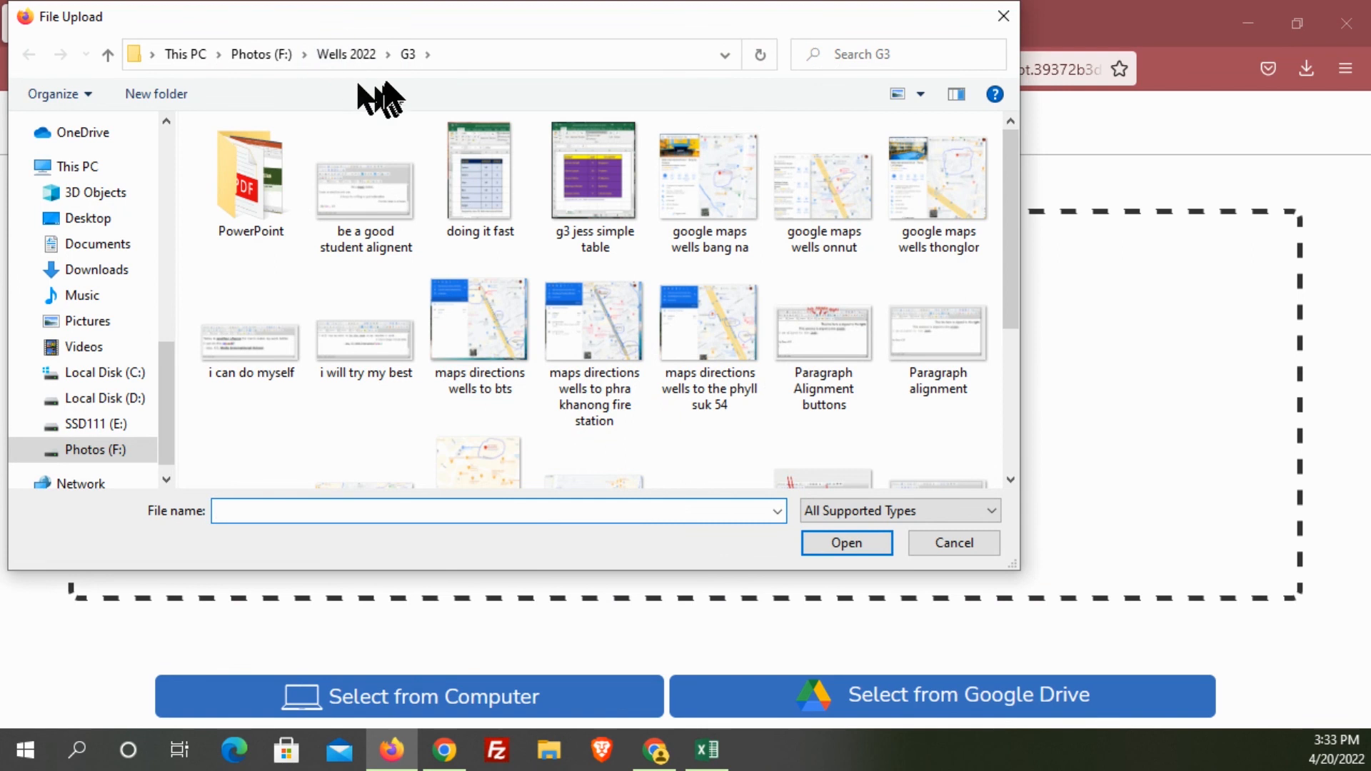
left_click(100, 398)
double_click(265, 193)
double_click(265, 192)
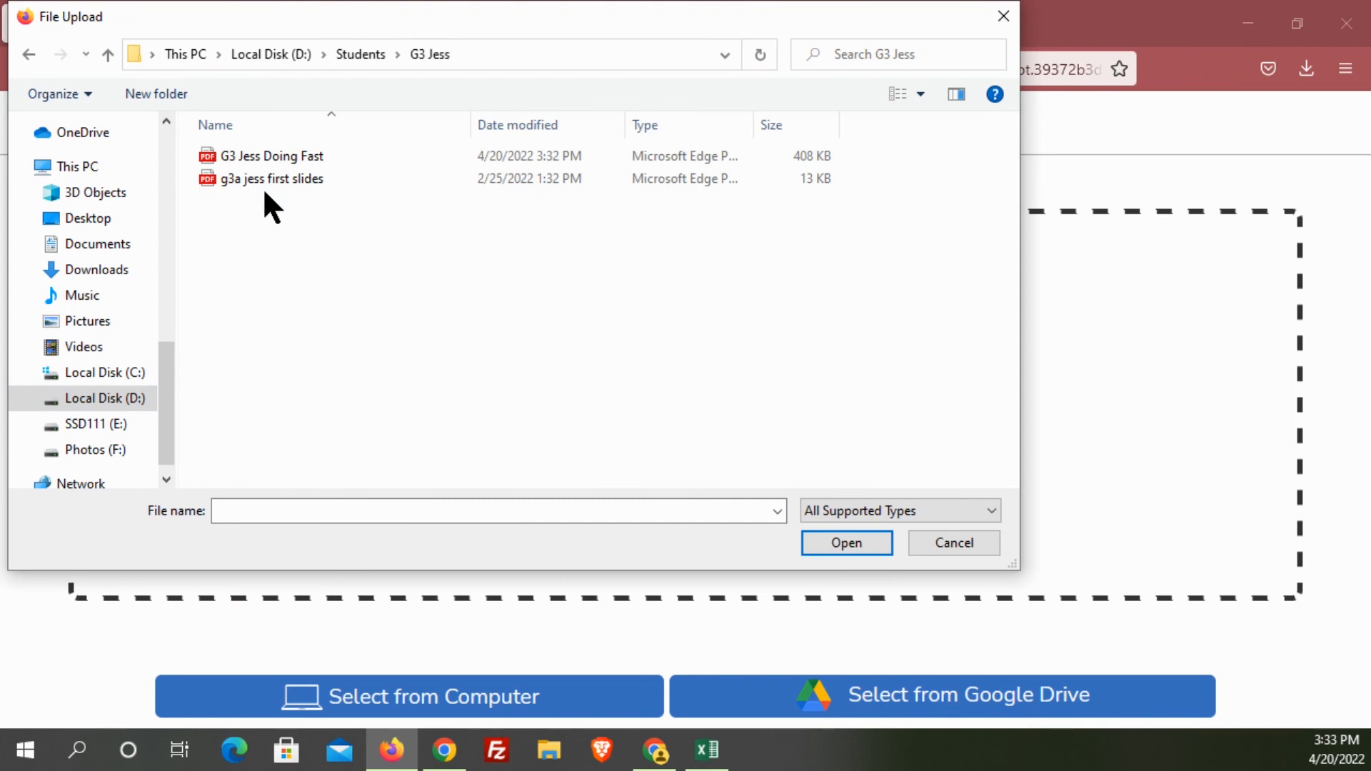
left_click(294, 156)
left_click(873, 543)
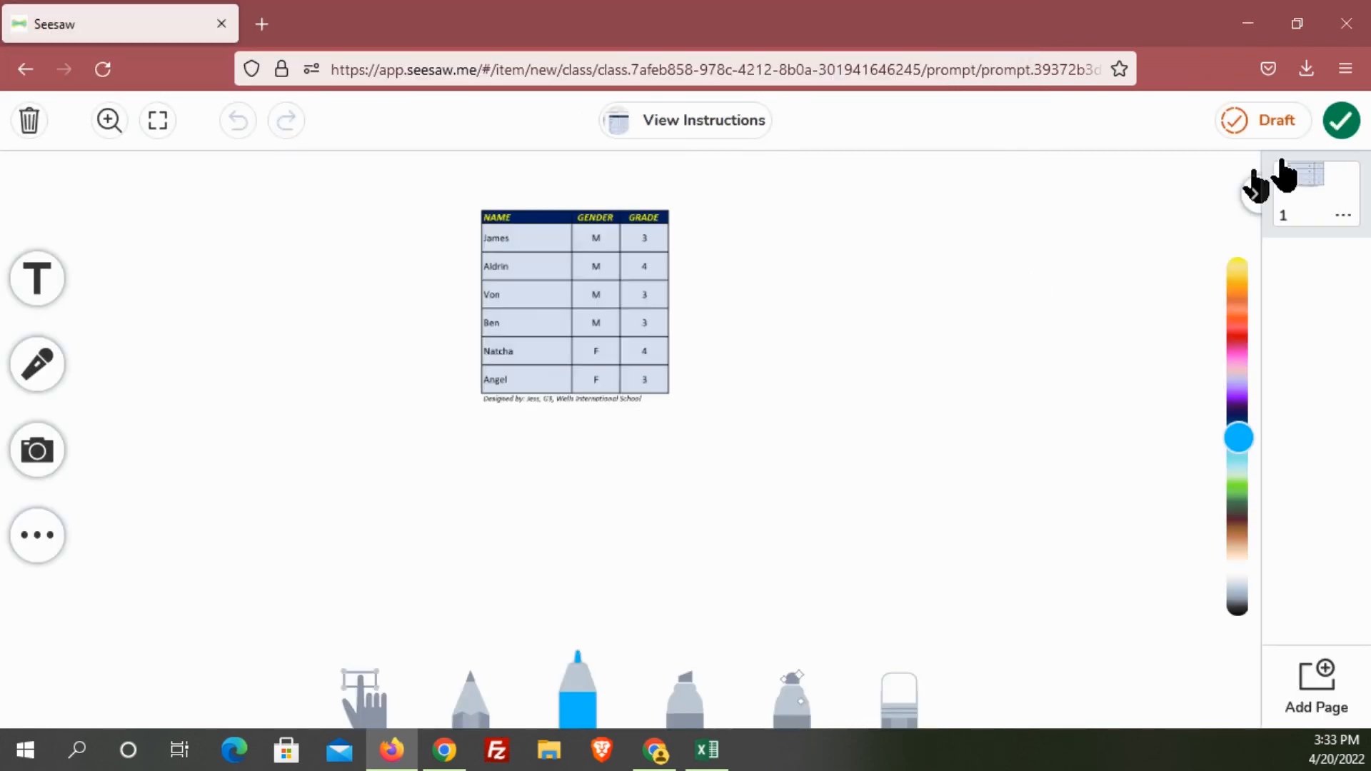
left_click(1338, 122)
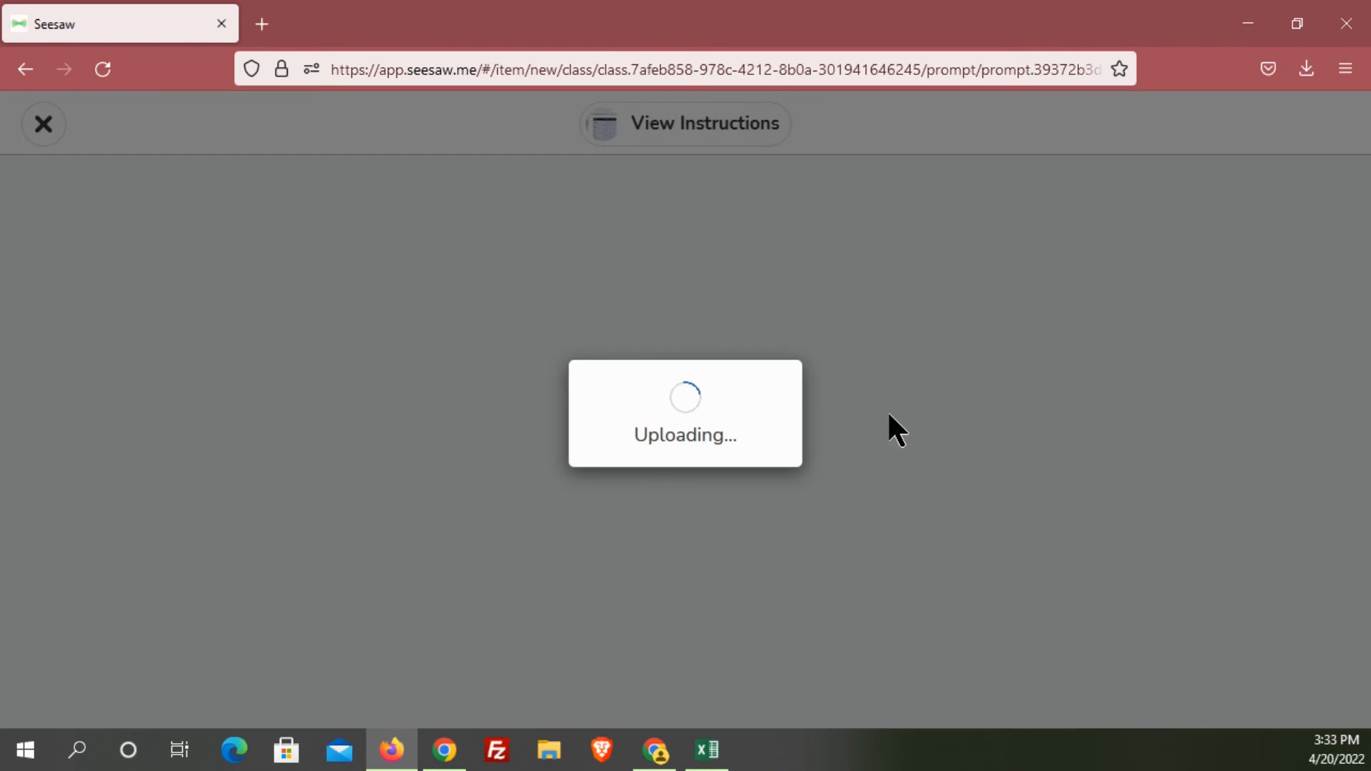